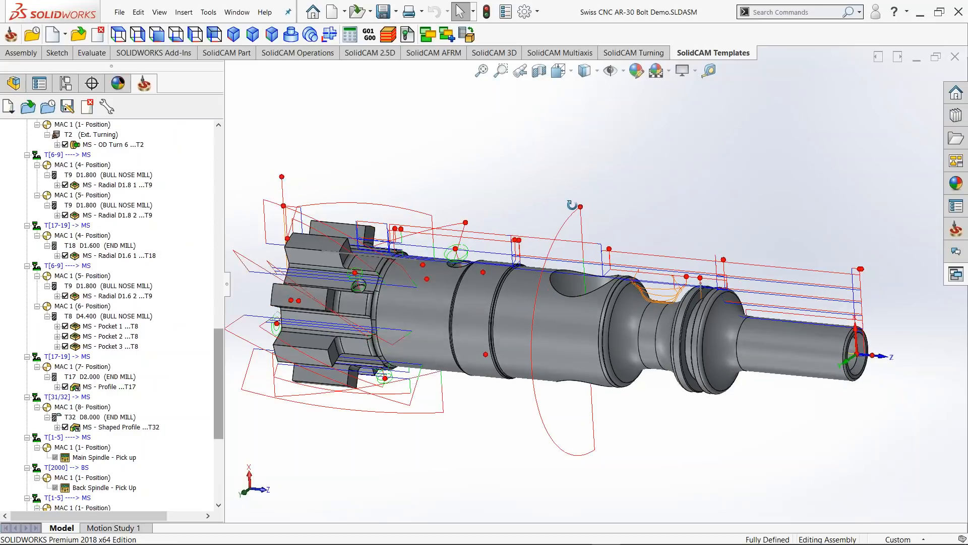
Step: Switch off the toolpath display for all operations in the CAM tree
{"action": "left_click_drag", "start_coordinate": [219, 352], "coordinate": [209, 149]}
{"action": "left_click", "coordinate": [14, 255]}
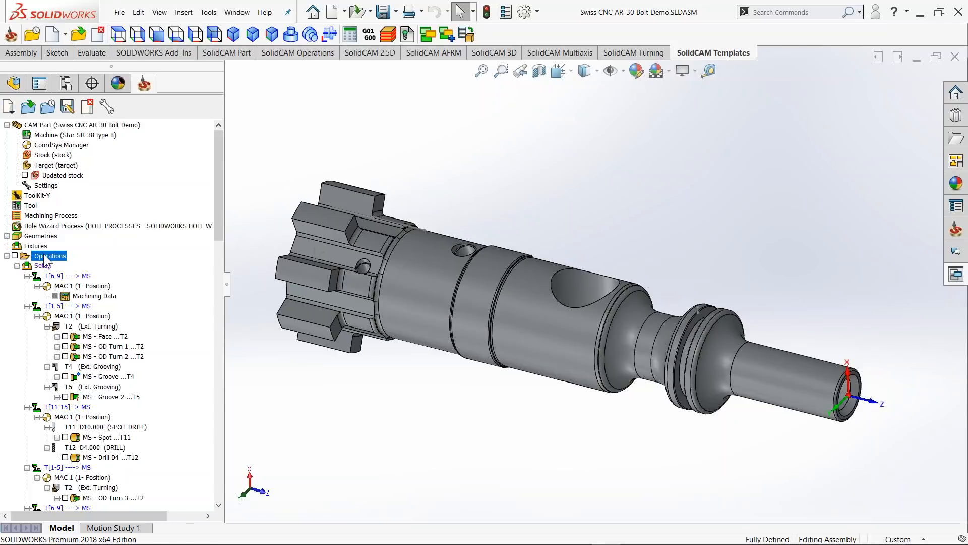
{"action": "left_click", "coordinate": [32, 206]}
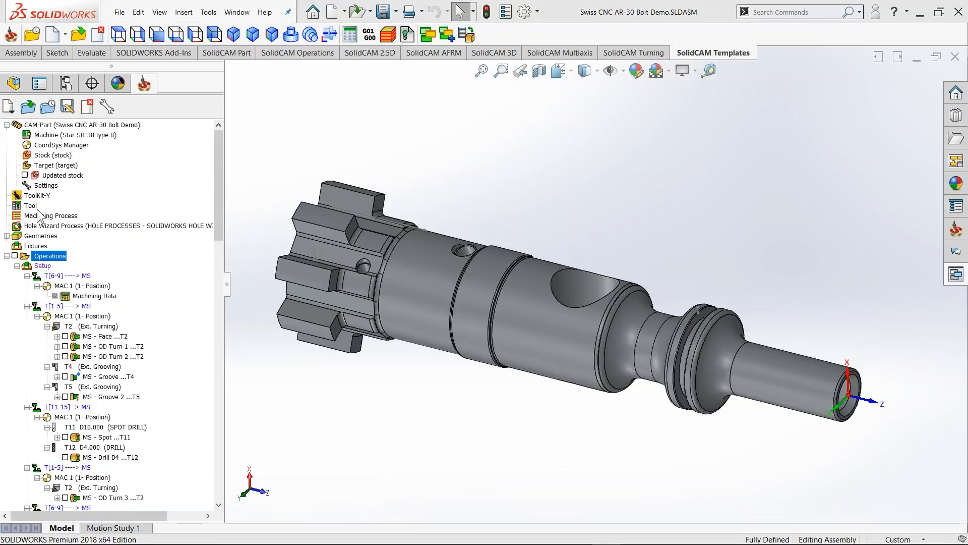
Step: Open the machine setup definition of the Setup and show its machine preview
{"action": "double_click", "coordinate": [43, 266]}
{"action": "left_click_drag", "start_coordinate": [229, 171], "coordinate": [204, 87]}
{"action": "left_click", "coordinate": [342, 116]}
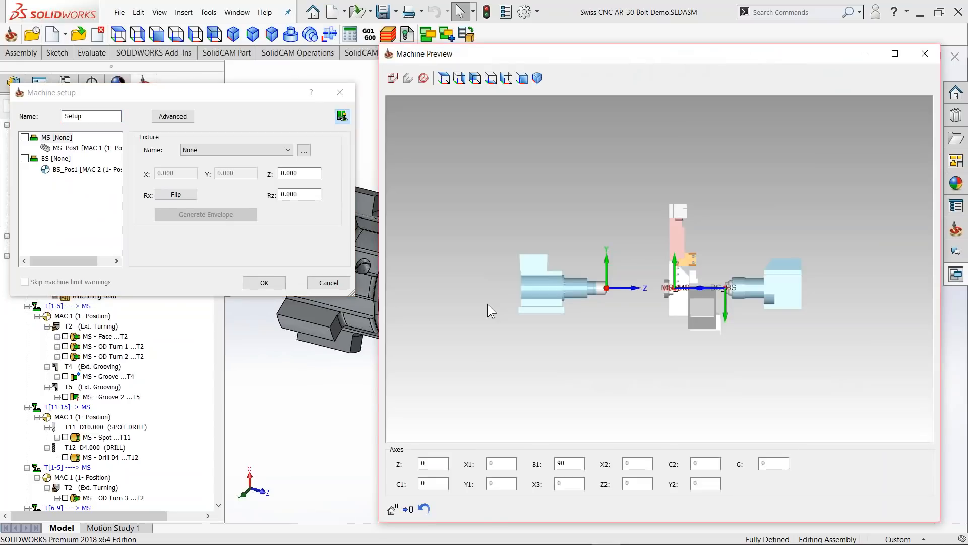
Step: Enlarge the machine preview and examine the main and back spindles, gang tool stations, front tools and B-axis block from several angles
{"action": "middle_click_drag", "start_coordinate": [487, 303], "coordinate": [759, 279]}
{"action": "scroll", "coordinate": [758, 279], "scroll_direction": "up", "scroll_amount": 10}
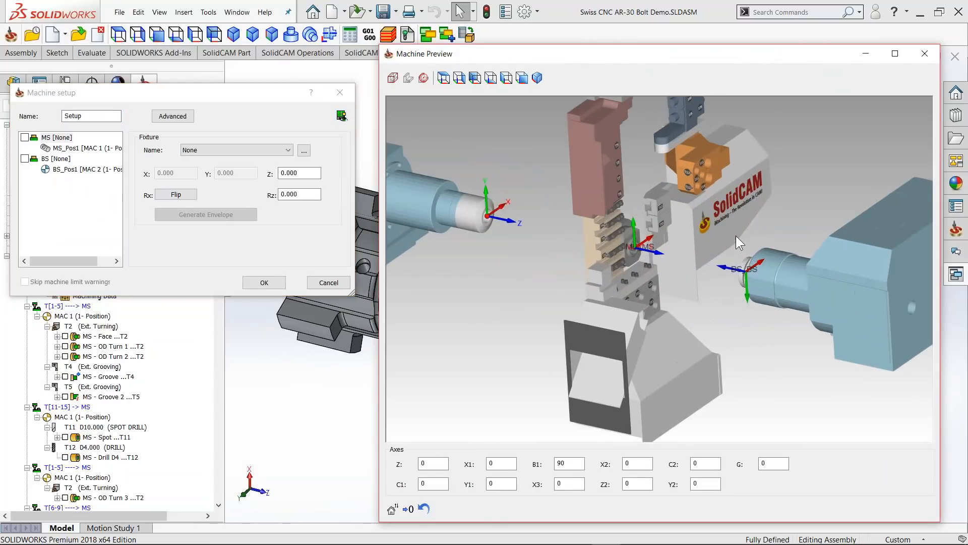
{"action": "middle_click_drag", "start_coordinate": [726, 245], "coordinate": [709, 273]}
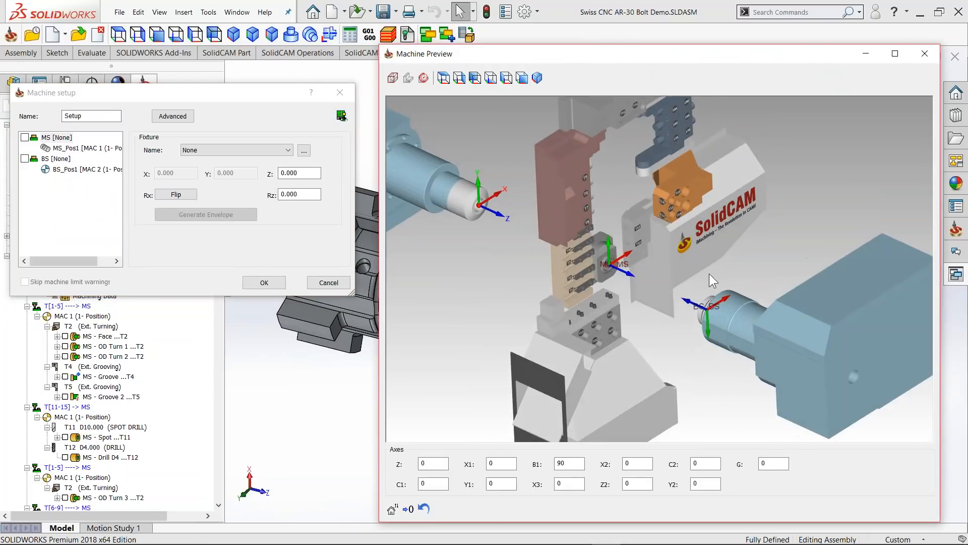
{"action": "scroll", "coordinate": [692, 283], "scroll_direction": "up", "scroll_amount": 1}
{"action": "scroll", "coordinate": [688, 285], "scroll_direction": "up", "scroll_amount": 1}
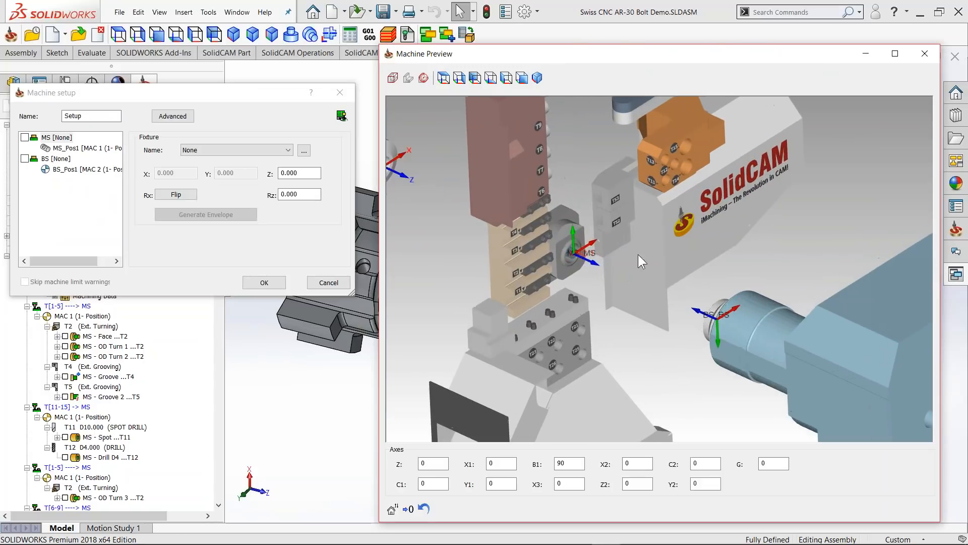
{"action": "left_click_drag", "start_coordinate": [603, 53], "coordinate": [967, 151]}
{"action": "left_click_drag", "start_coordinate": [489, 249], "coordinate": [145, 222]}
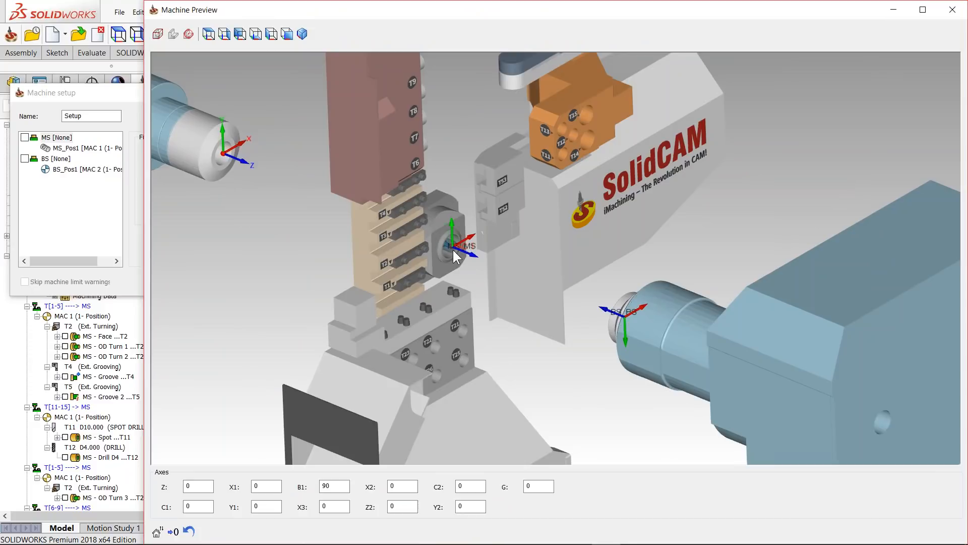
{"action": "middle_click_drag", "start_coordinate": [604, 315], "coordinate": [470, 318]}
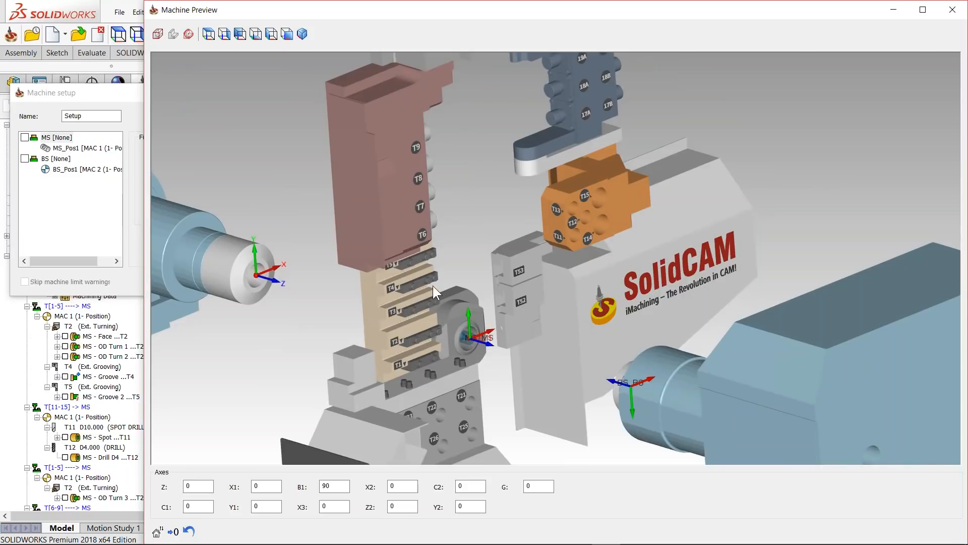
{"action": "middle_click_drag", "start_coordinate": [434, 263], "coordinate": [507, 296]}
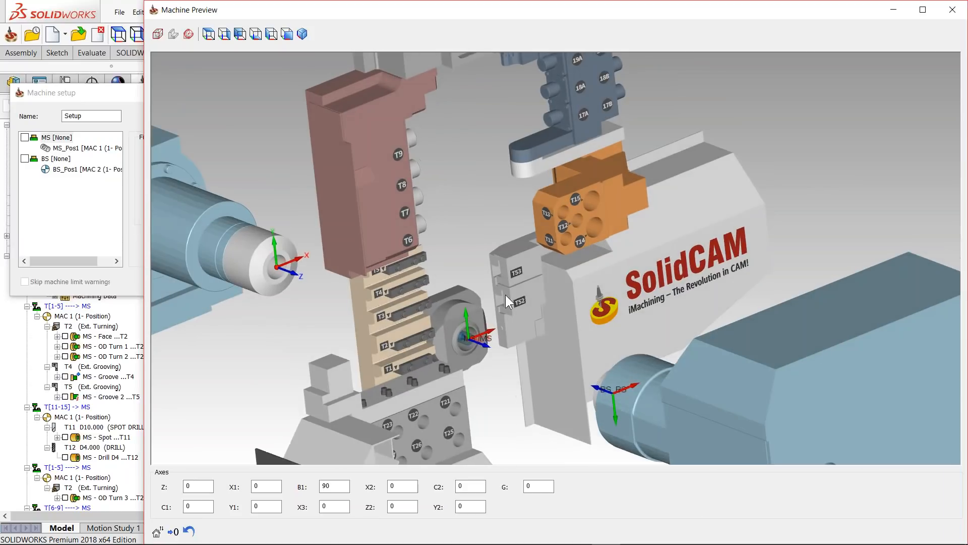
{"action": "scroll", "coordinate": [519, 279], "scroll_direction": "up", "scroll_amount": 3}
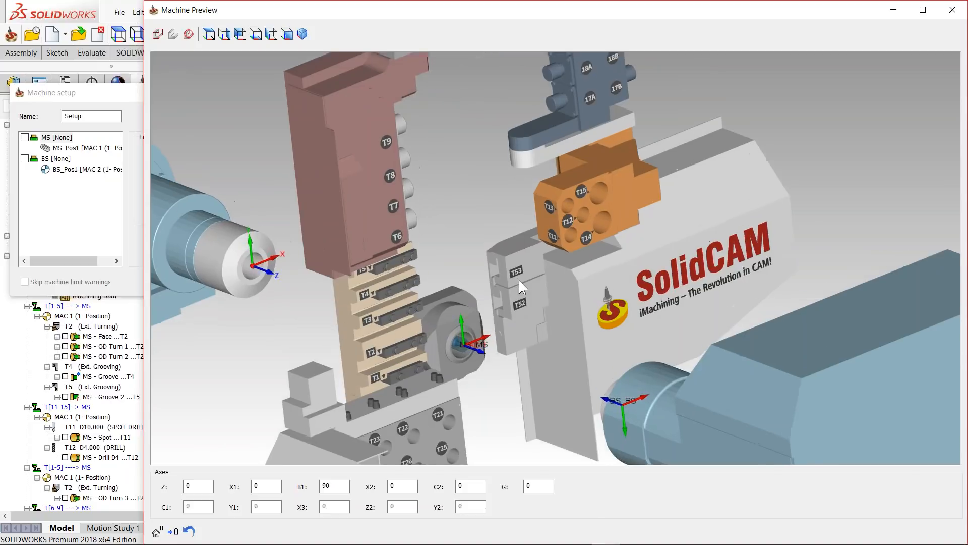
{"action": "middle_click_drag", "start_coordinate": [476, 283], "coordinate": [473, 132]}
{"action": "middle_click_drag", "start_coordinate": [508, 199], "coordinate": [486, 203]}
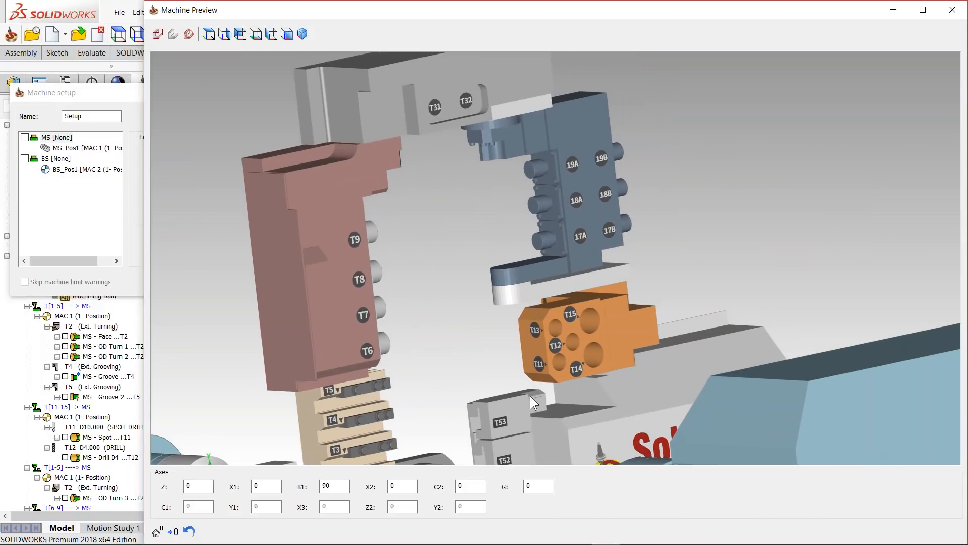
Step: Swivel the B1 axis in the machine preview by lowering its angle to 74 and raising it to 88
{"action": "left_click", "coordinate": [336, 487]}
{"action": "scroll", "coordinate": [336, 488], "scroll_direction": "down", "scroll_amount": 4}
{"action": "scroll", "coordinate": [336, 487], "scroll_direction": "down", "scroll_amount": 6}
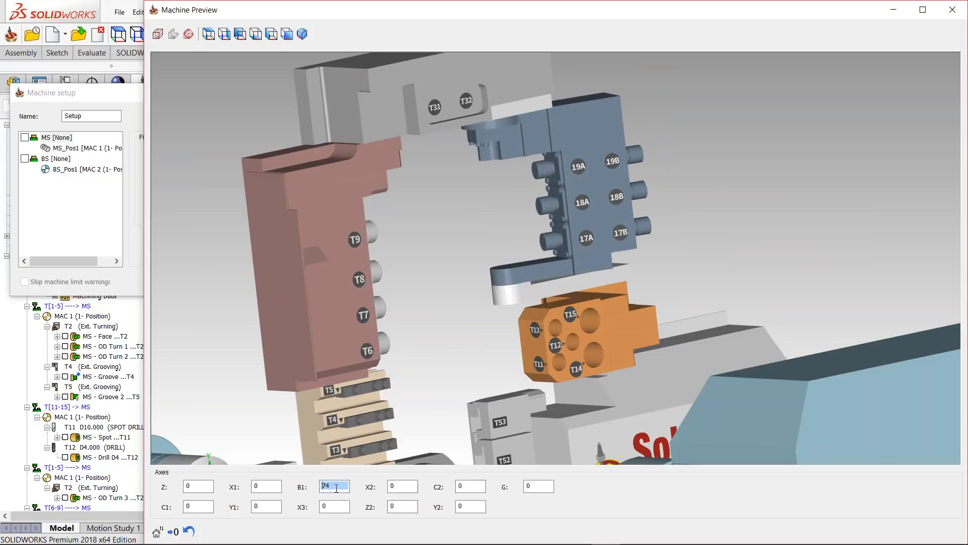
{"action": "scroll", "coordinate": [338, 488], "scroll_direction": "up", "scroll_amount": 8}
Step: Inspect the overall machine layout, close the machine preview and leave the machine setup without applying changes
{"action": "middle_click_drag", "start_coordinate": [631, 349], "coordinate": [439, 284], "text": "ctrl"}
{"action": "mouse_move", "coordinate": [499, 319]}
{"action": "middle_mouse_down", "text": "ctrl"}
{"action": "mouse_move", "coordinate": [501, 281]}
{"action": "mouse_move", "coordinate": [485, 261]}
{"action": "middle_mouse_up", "text": "ctrl"}
{"action": "mouse_move", "coordinate": [506, 315]}
{"action": "middle_mouse_down", "text": "ctrl"}
{"action": "mouse_move", "coordinate": [505, 293]}
{"action": "mouse_move", "coordinate": [497, 306]}
{"action": "mouse_move", "coordinate": [432, 304]}
{"action": "mouse_move", "coordinate": [471, 295]}
{"action": "mouse_move", "coordinate": [438, 307]}
{"action": "mouse_move", "coordinate": [464, 314]}
{"action": "mouse_move", "coordinate": [573, 264]}
{"action": "mouse_move", "coordinate": [561, 267]}
{"action": "middle_mouse_up", "text": "ctrl"}
{"action": "scroll", "coordinate": [500, 257], "scroll_direction": "down", "scroll_amount": 2}
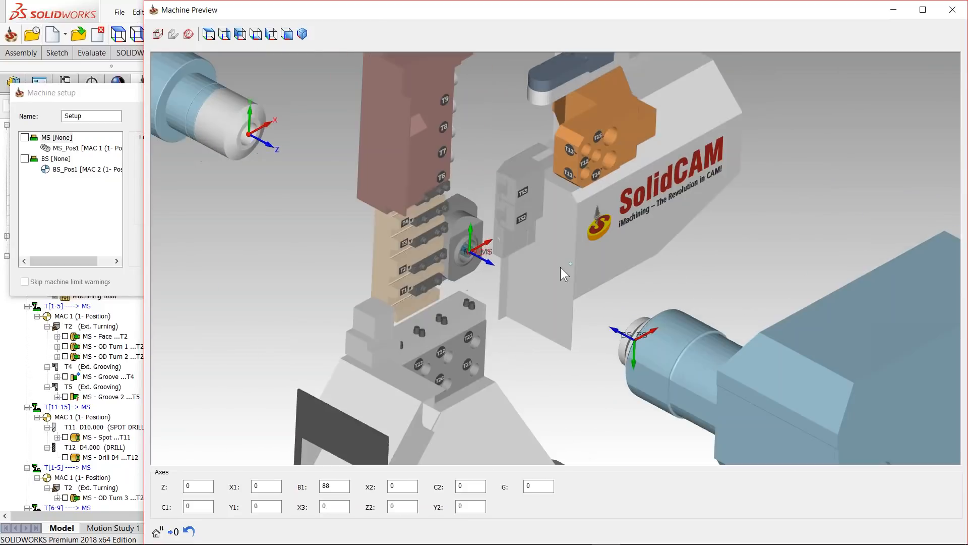
{"action": "left_click", "coordinate": [953, 9]}
{"action": "left_click", "coordinate": [338, 282]}
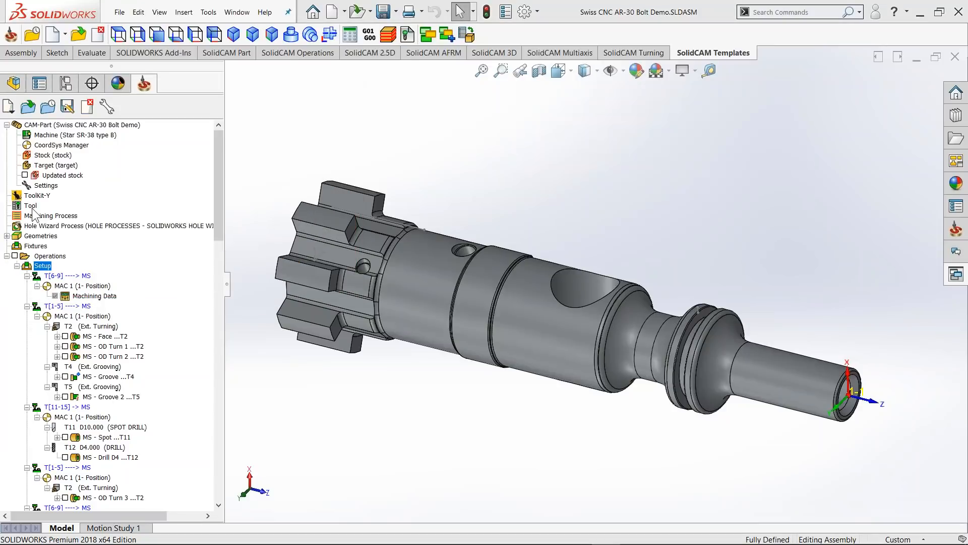
Step: Open the part tool table and review the turrets that can be assigned to tool 1
{"action": "double_click", "coordinate": [31, 205]}
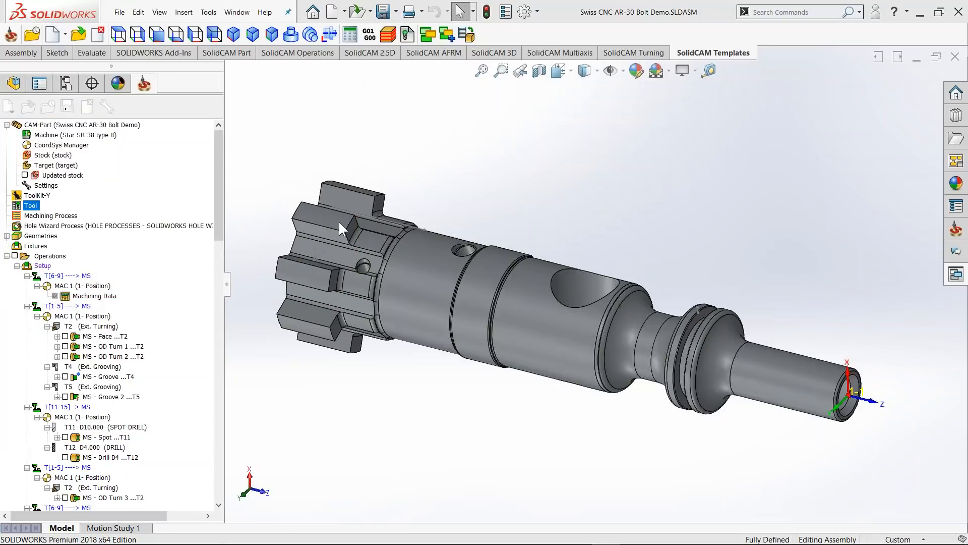
{"action": "left_click_drag", "start_coordinate": [326, 138], "coordinate": [296, 104]}
{"action": "left_click_drag", "start_coordinate": [219, 171], "coordinate": [216, 197]}
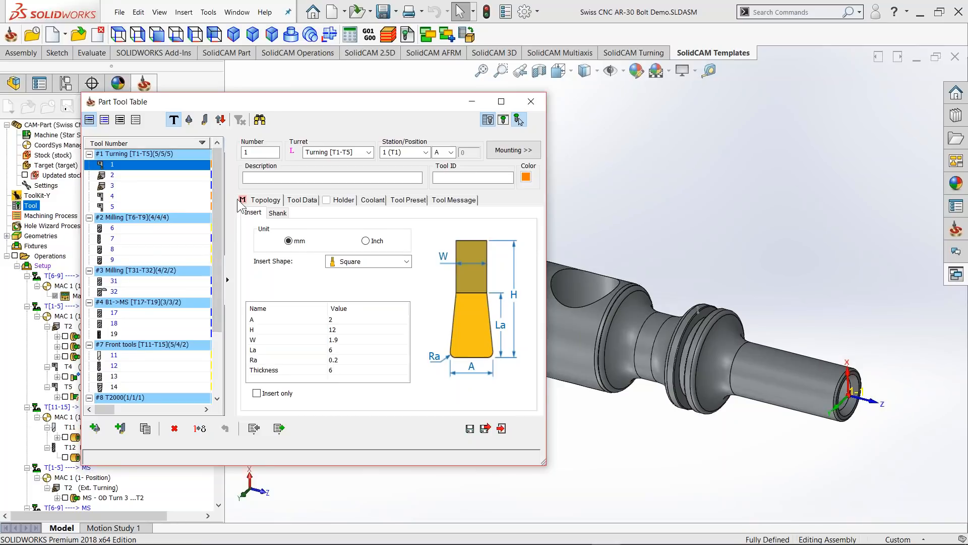
{"action": "left_click", "coordinate": [369, 152]}
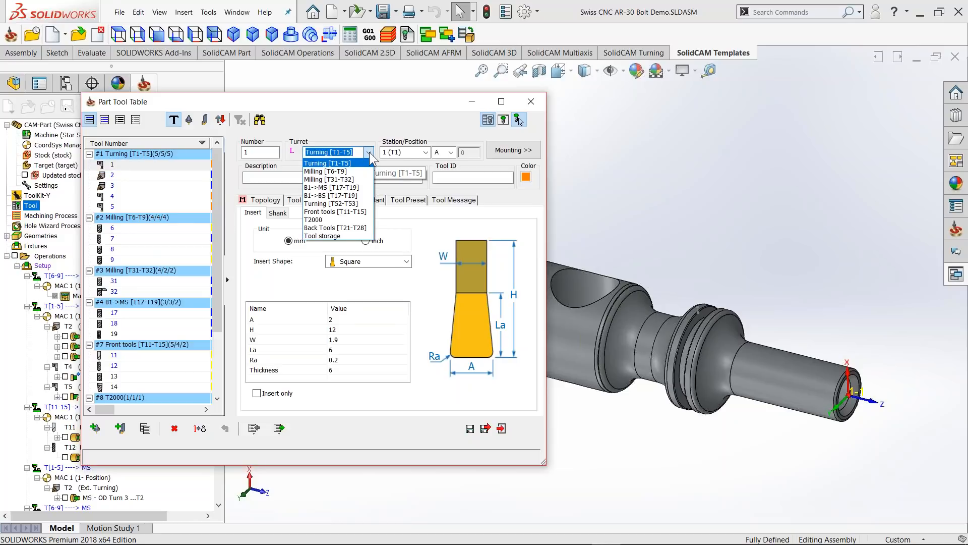
{"action": "left_click", "coordinate": [370, 153]}
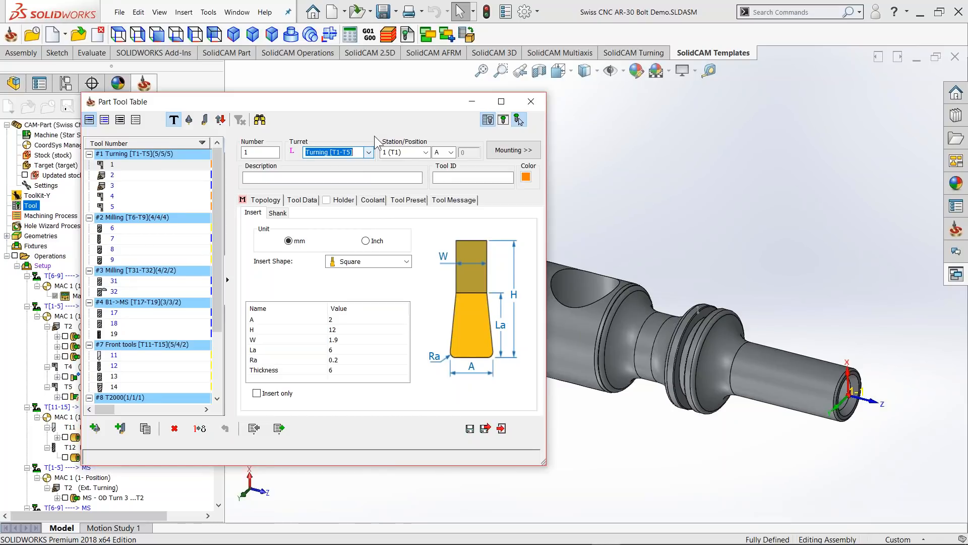
Step: Show the mounting preview for tool 1 and enlarge it to show the whole tooling area
{"action": "left_click", "coordinate": [520, 155]}
{"action": "left_click_drag", "start_coordinate": [555, 97], "coordinate": [623, 92]}
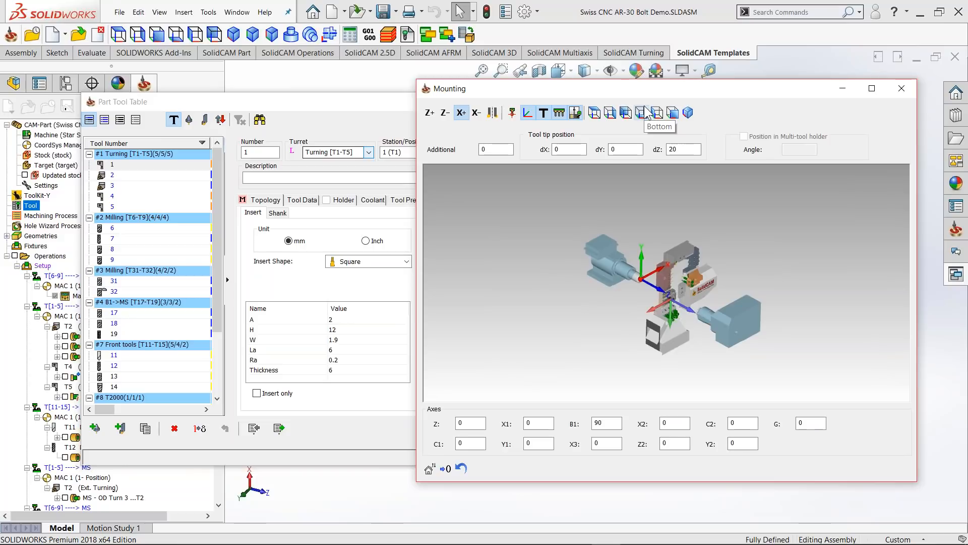
{"action": "scroll", "coordinate": [684, 292], "scroll_direction": "up", "scroll_amount": 5}
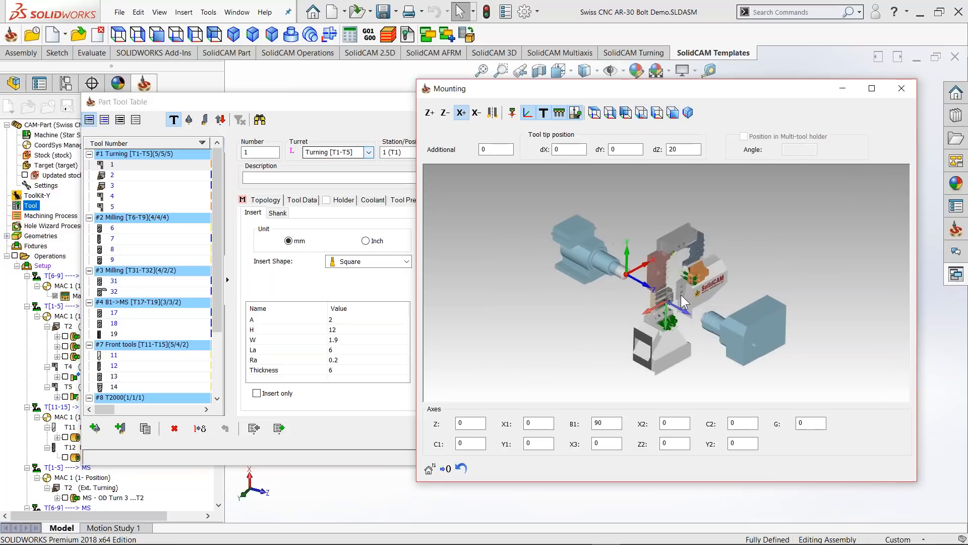
{"action": "left_click_drag", "start_coordinate": [689, 90], "coordinate": [967, 126]}
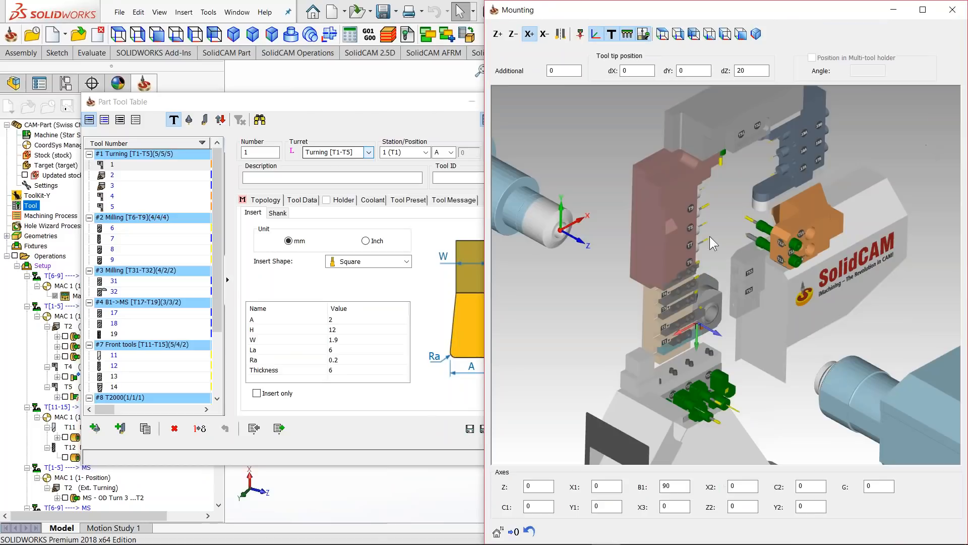
{"action": "middle_click_drag", "start_coordinate": [746, 313], "coordinate": [735, 310]}
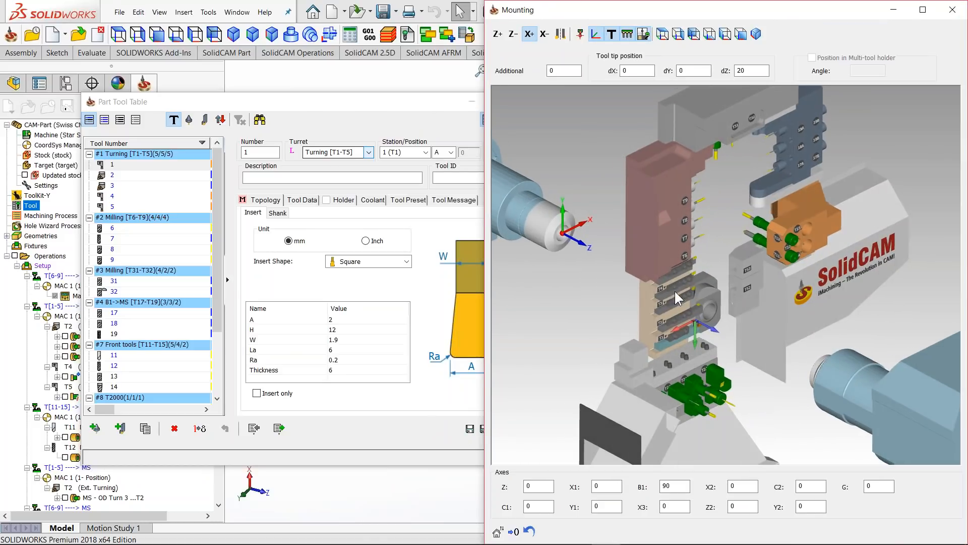
{"action": "left_click_drag", "start_coordinate": [479, 258], "coordinate": [417, 256]}
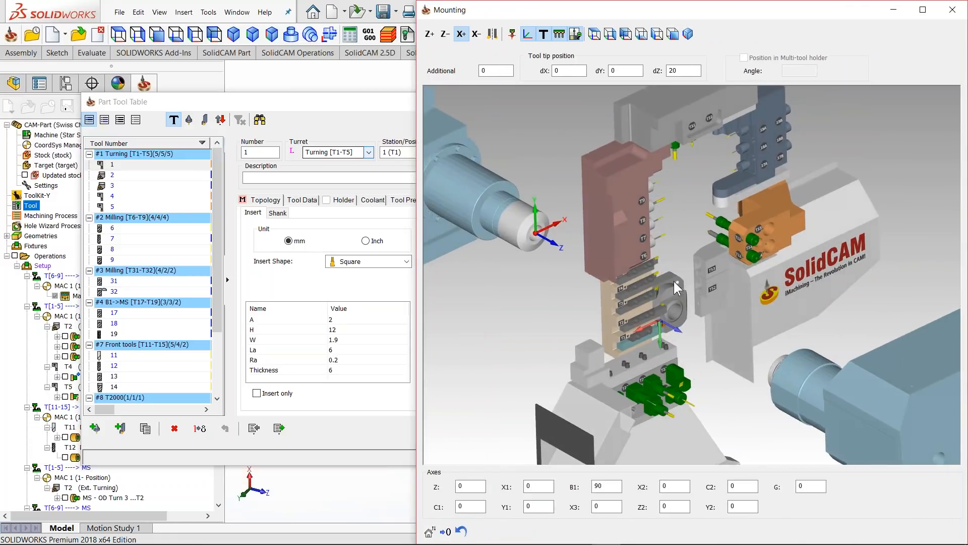
Step: Examine how tool 1 and the tools on the other stations are mounted, keeping the tool table visible beside the mounting preview
{"action": "scroll", "coordinate": [816, 333], "scroll_direction": "up", "scroll_amount": 2}
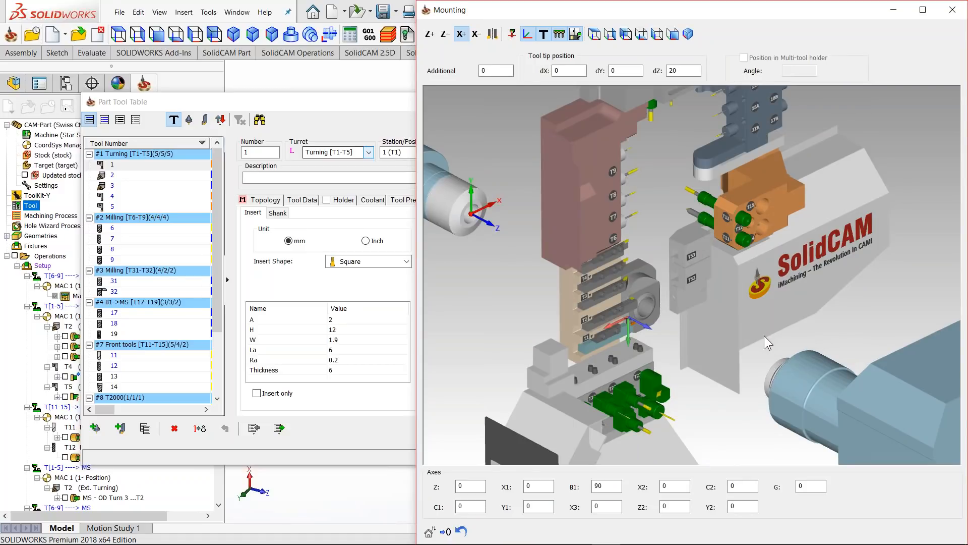
{"action": "scroll", "coordinate": [622, 318], "scroll_direction": "up", "scroll_amount": 6}
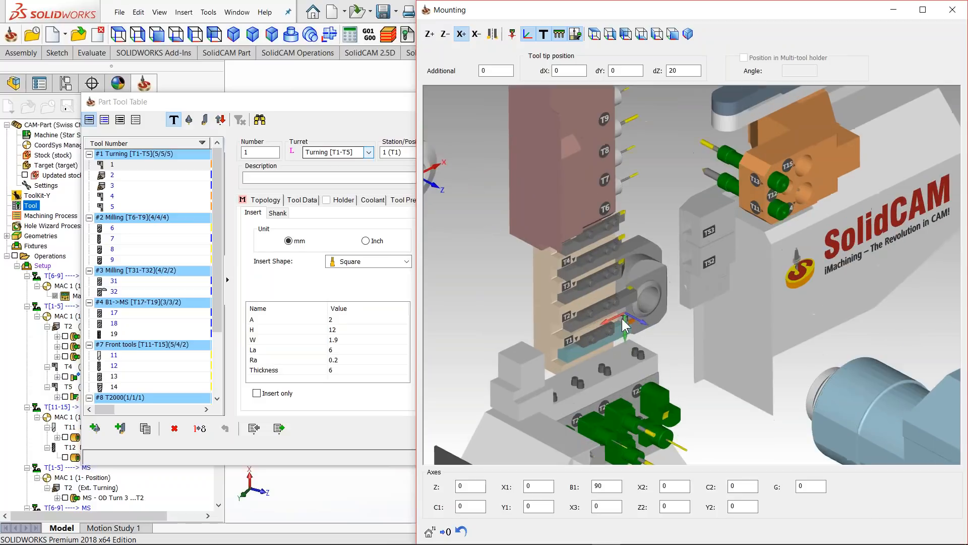
{"action": "middle_click_drag", "start_coordinate": [592, 338], "coordinate": [591, 341]}
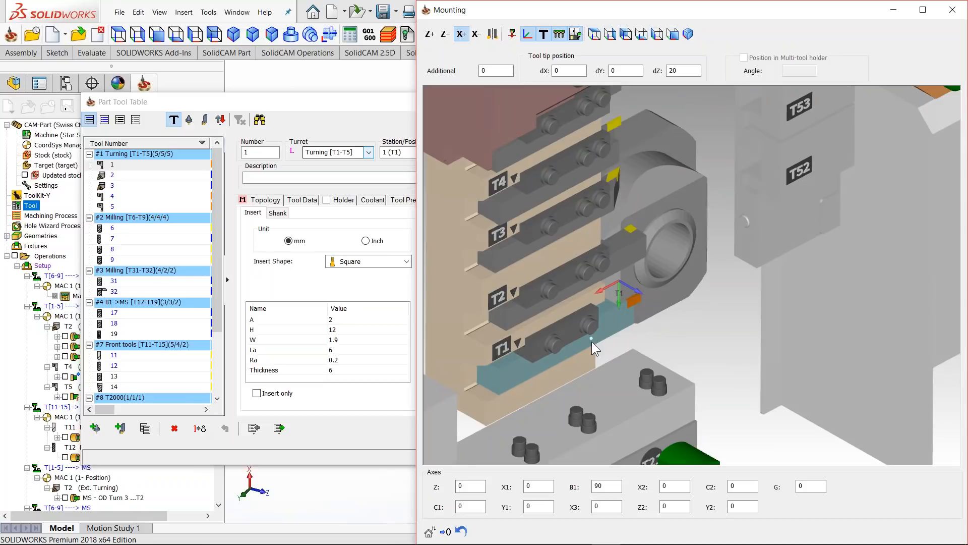
{"action": "scroll", "coordinate": [589, 342], "scroll_direction": "down", "scroll_amount": 6}
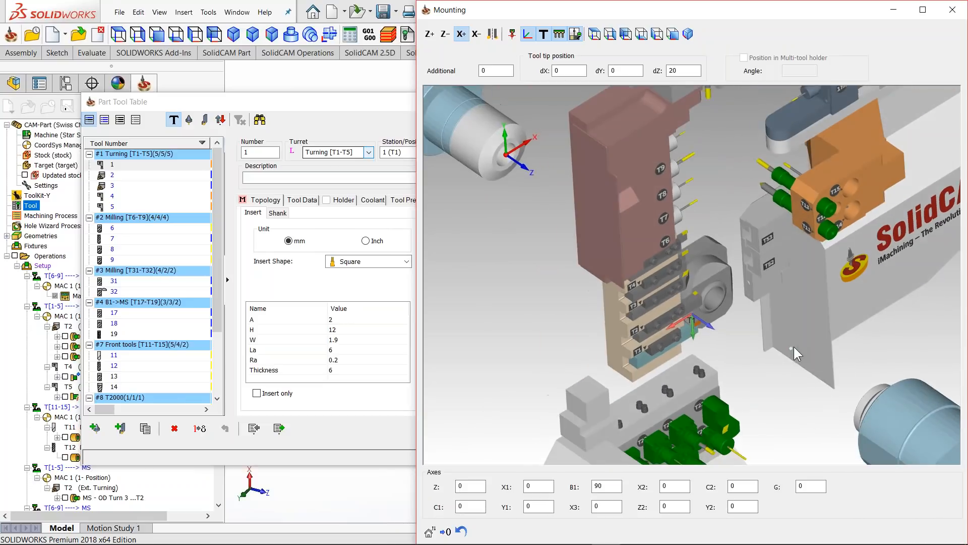
{"action": "middle_click_drag", "start_coordinate": [795, 347], "coordinate": [796, 347]}
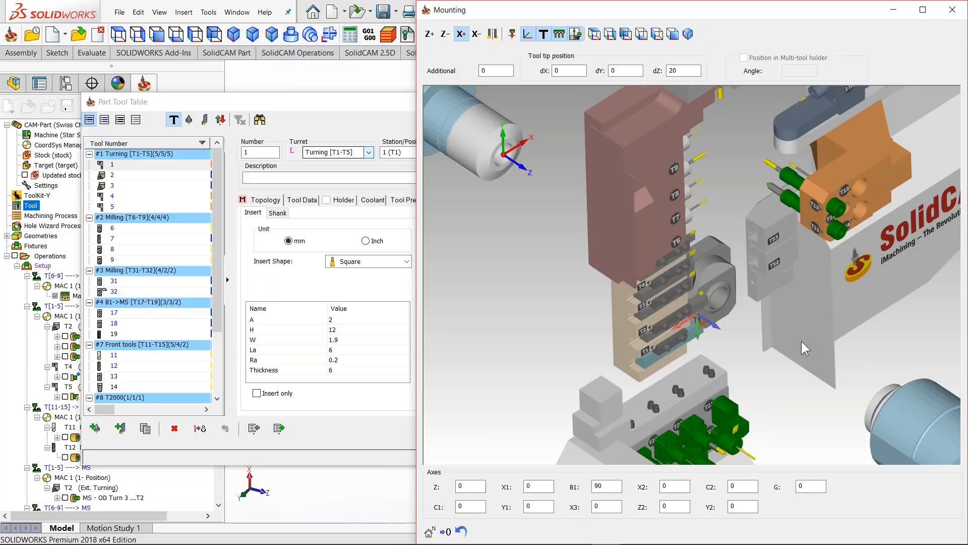
{"action": "middle_click_drag", "start_coordinate": [719, 363], "coordinate": [748, 414]}
{"action": "middle_click_drag", "start_coordinate": [757, 295], "coordinate": [722, 289]}
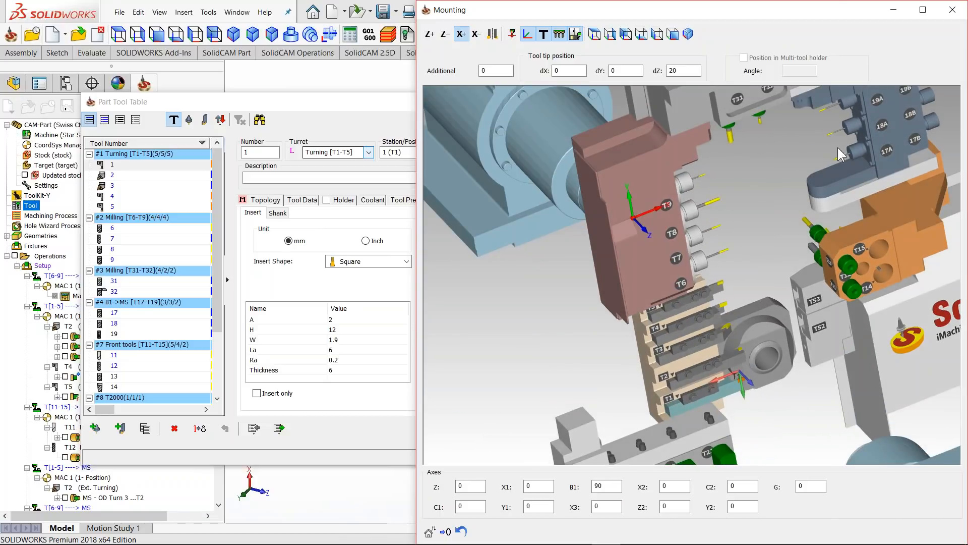
{"action": "middle_click_drag", "start_coordinate": [836, 164], "coordinate": [849, 164]}
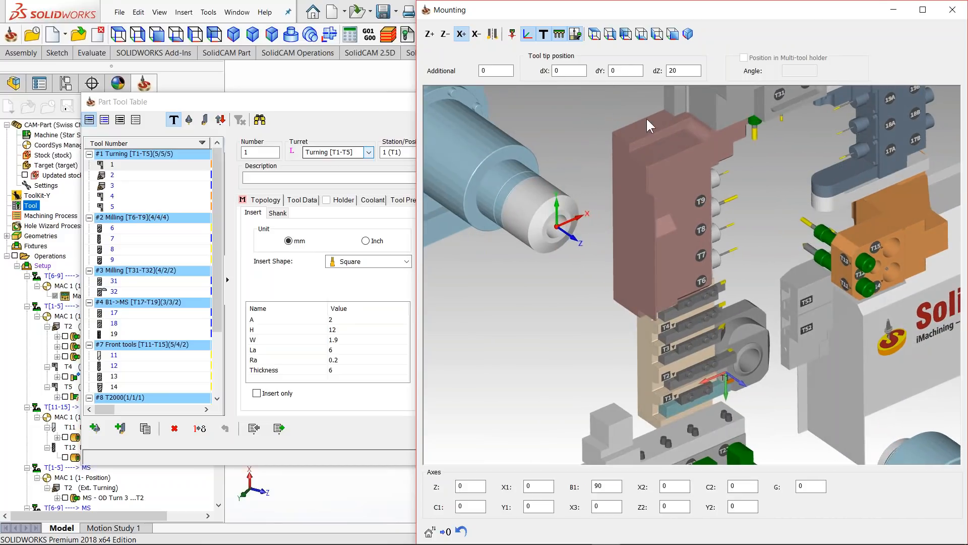
{"action": "left_click_drag", "start_coordinate": [367, 100], "coordinate": [214, 96]}
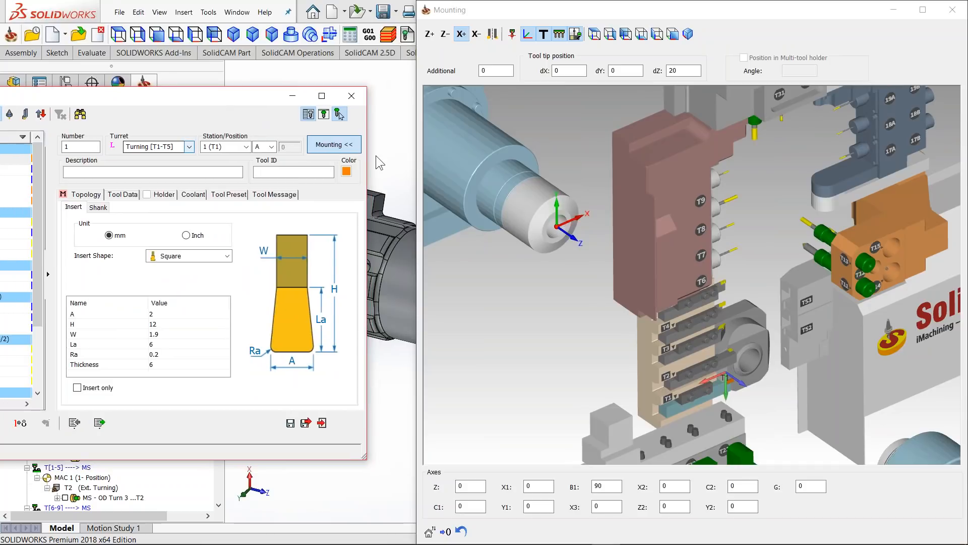
{"action": "scroll", "coordinate": [682, 216], "scroll_direction": "up", "scroll_amount": 5}
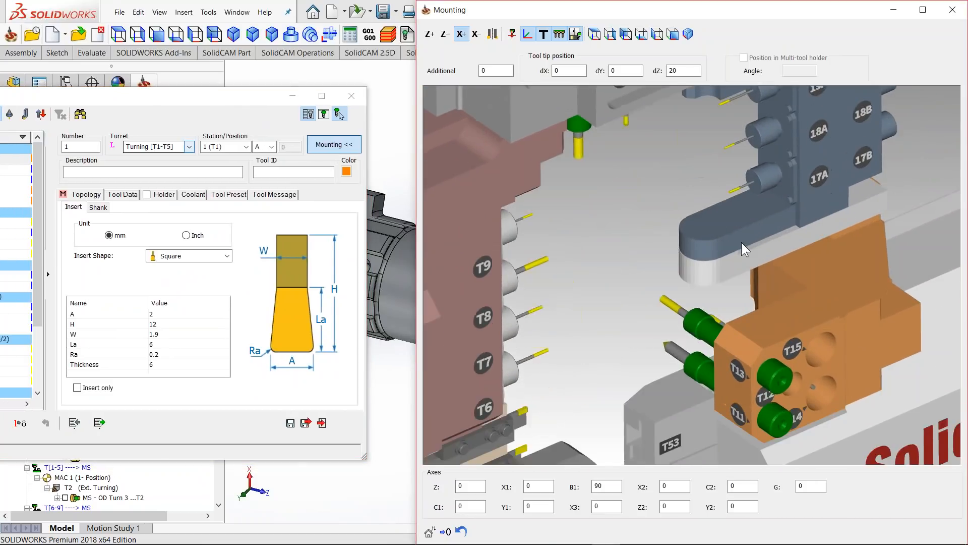
{"action": "mouse_move", "coordinate": [176, 94]}
{"action": "left_mouse_down"}
{"action": "mouse_move", "coordinate": [238, 107]}
{"action": "mouse_move", "coordinate": [179, 106]}
{"action": "left_mouse_up"}
Step: Set the tool tip position dX of tool 1 to -1 in the mounting settings
{"action": "scroll", "coordinate": [534, 351], "scroll_direction": "up", "scroll_amount": 5}
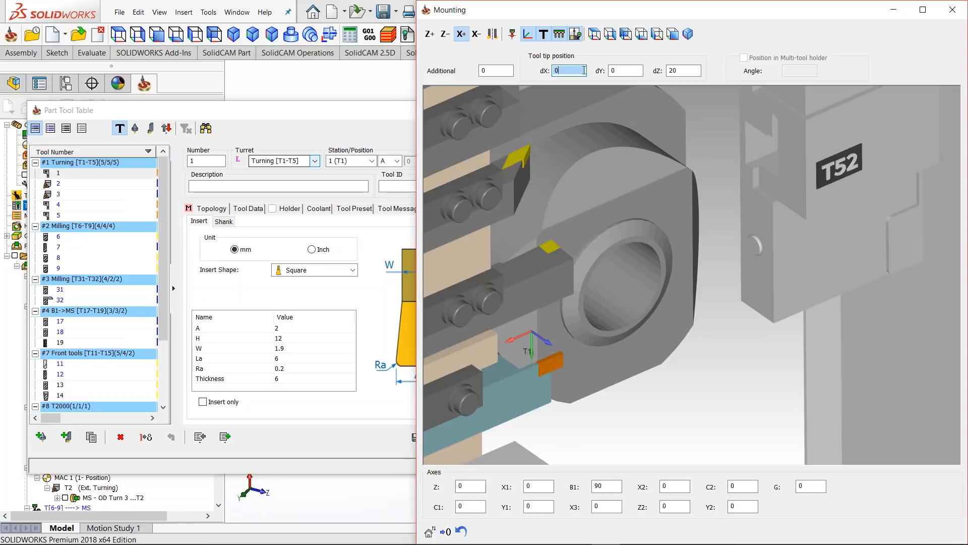
{"action": "type", "text": "-1"}
{"action": "scroll", "coordinate": [585, 70], "scroll_direction": "up", "scroll_amount": 1}
{"action": "left_click", "coordinate": [576, 71]}
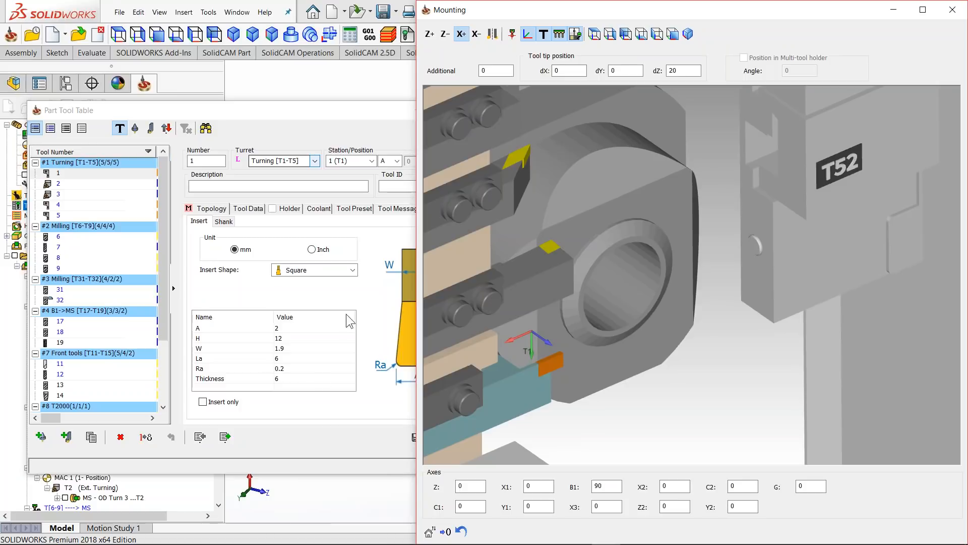
{"action": "double_click", "coordinate": [572, 72]}
{"action": "type", "text": "-1"}
{"action": "key", "text": "Return"}
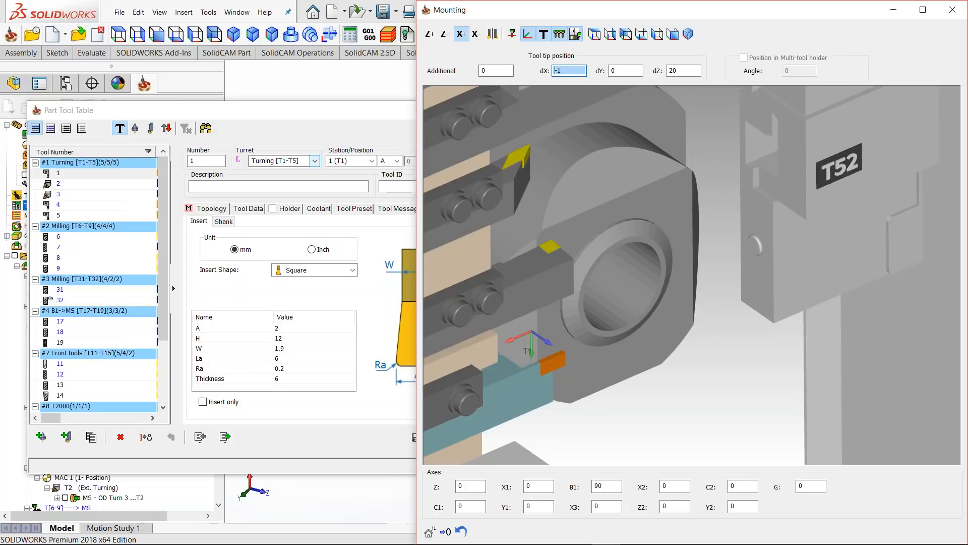
Step: Try -5 and -7 as the tool tip position dX of tool 1, and set dX back to 0
{"action": "type", "text": "-5"}
{"action": "key", "text": "Return"}
{"action": "type", "text": "-7"}
{"action": "key", "text": "Return"}
{"action": "type", "text": "0"}
{"action": "key", "text": "Return"}
{"action": "double_click", "coordinate": [685, 69]}
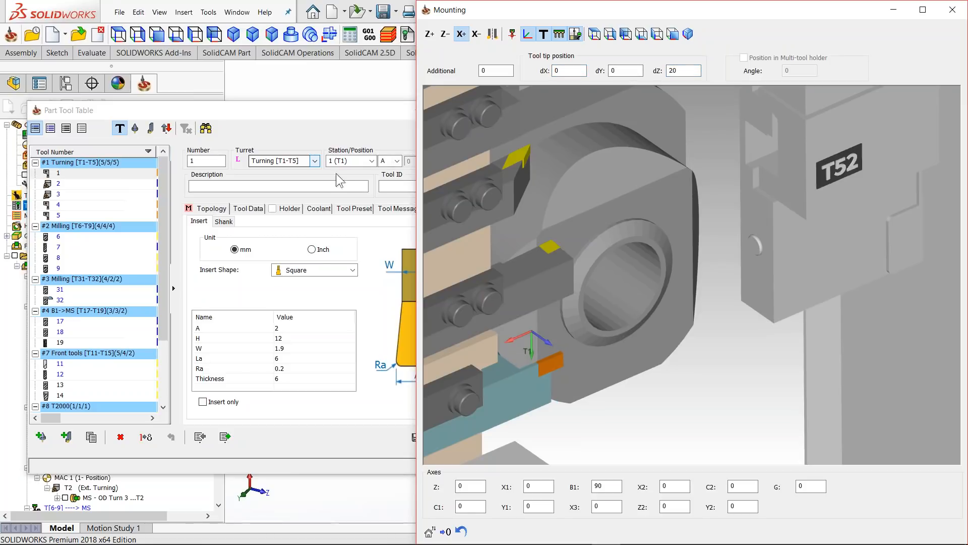
Step: Select tool 8 of the T6-T9 milling turret, and review its H length beside the mounting preview
{"action": "scroll", "coordinate": [585, 267], "scroll_direction": "down", "scroll_amount": 4}
{"action": "scroll", "coordinate": [624, 263], "scroll_direction": "down", "scroll_amount": 2}
{"action": "middle_click_drag", "start_coordinate": [623, 108], "coordinate": [641, 310], "text": "ctrl"}
{"action": "middle_click_drag", "start_coordinate": [605, 267], "coordinate": [500, 255]}
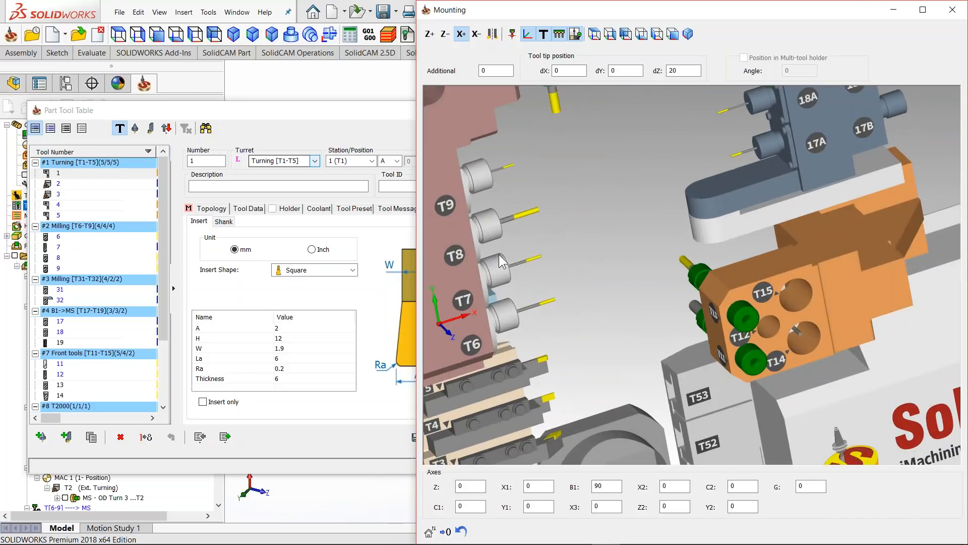
{"action": "left_click", "coordinate": [58, 258]}
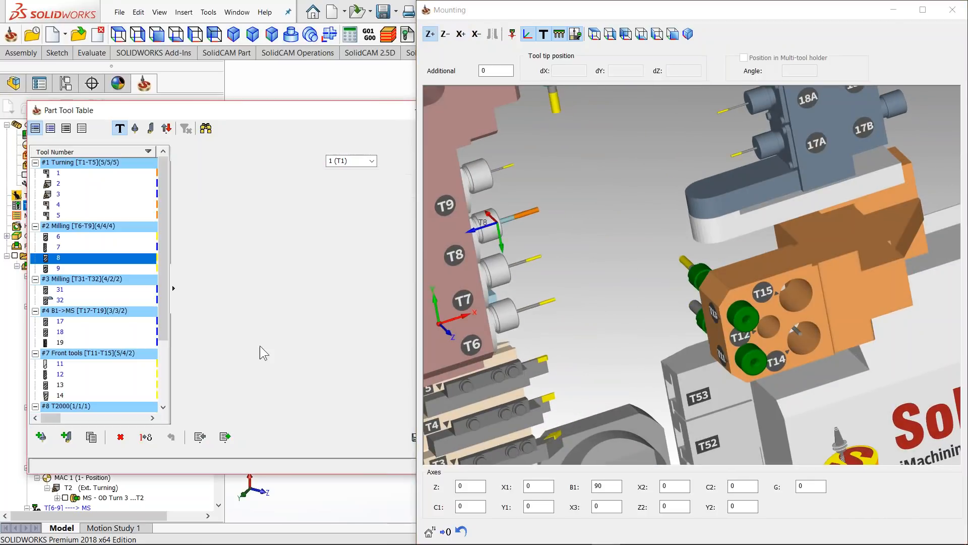
{"action": "double_click", "coordinate": [328, 387]}
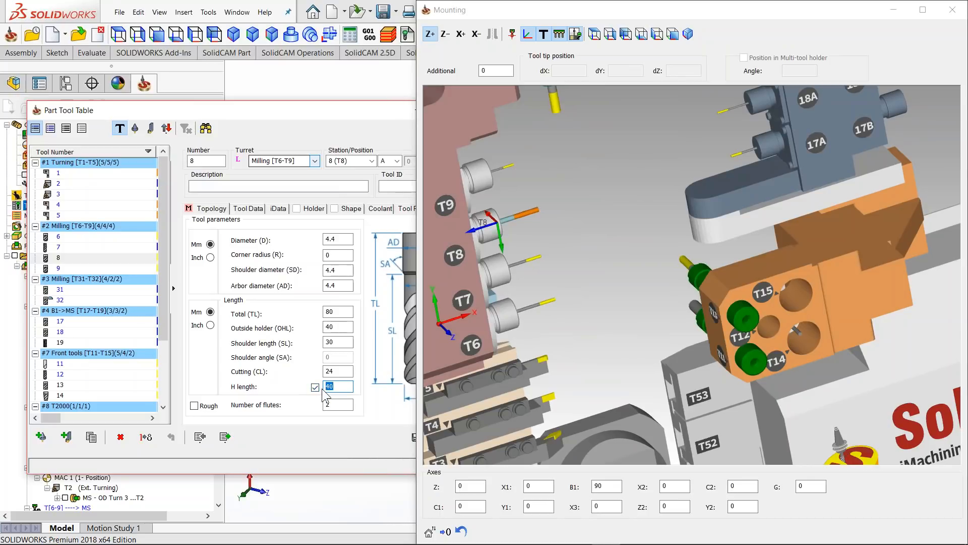
{"action": "type", "text": "35"}
{"action": "left_click", "coordinate": [529, 276]}
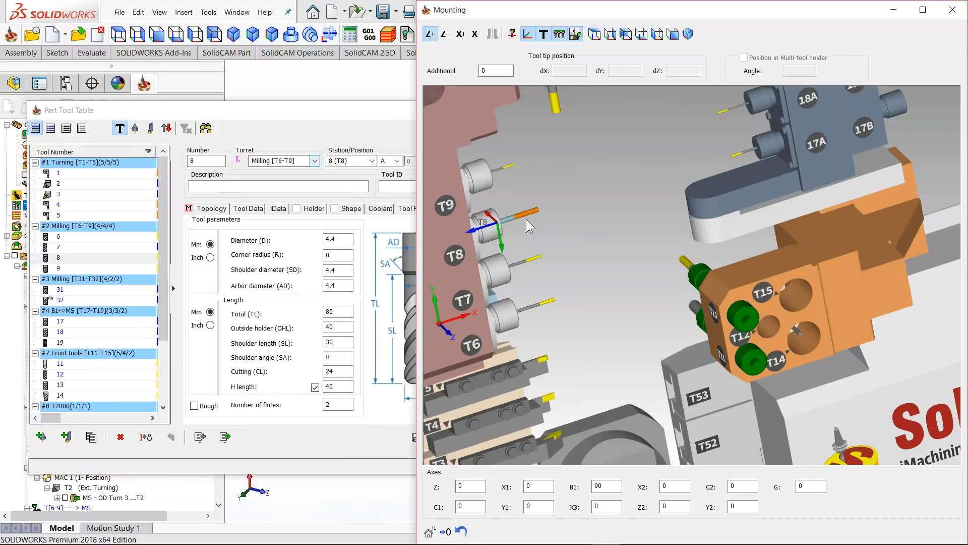
Step: Close the mounting preview and exit the part tool table without saving the changes
{"action": "middle_click_drag", "start_coordinate": [549, 256], "coordinate": [712, 300]}
{"action": "scroll", "coordinate": [712, 300], "scroll_direction": "down", "scroll_amount": 4}
{"action": "middle_click_drag", "start_coordinate": [664, 341], "coordinate": [666, 338]}
{"action": "left_click", "coordinate": [952, 10]}
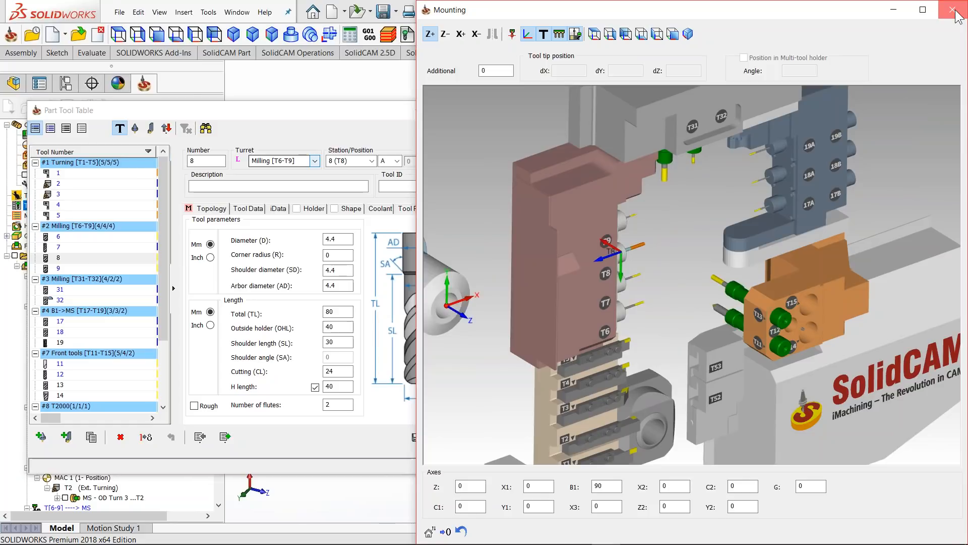
{"action": "left_click", "coordinate": [447, 437]}
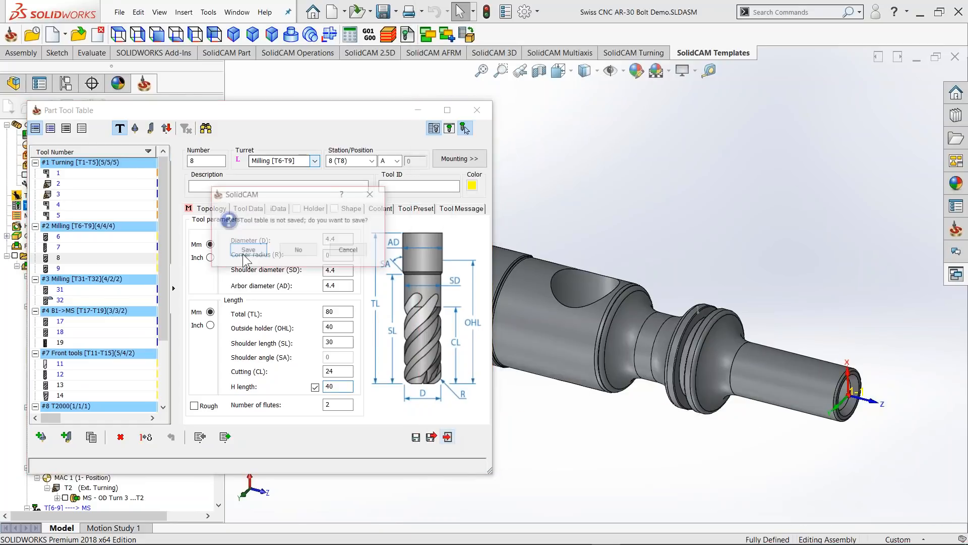
{"action": "left_click", "coordinate": [297, 251]}
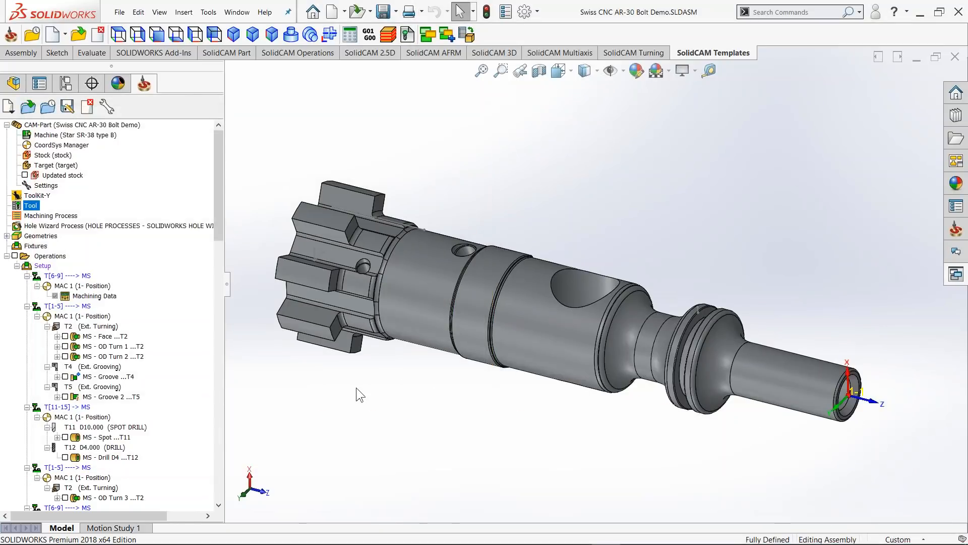
Step: Show the toolpaths of the main-spindle operations from MS - Face onward all together on the part, and hide them again
{"action": "left_click_drag", "start_coordinate": [216, 205], "coordinate": [213, 225]}
{"action": "left_click", "coordinate": [103, 255]}
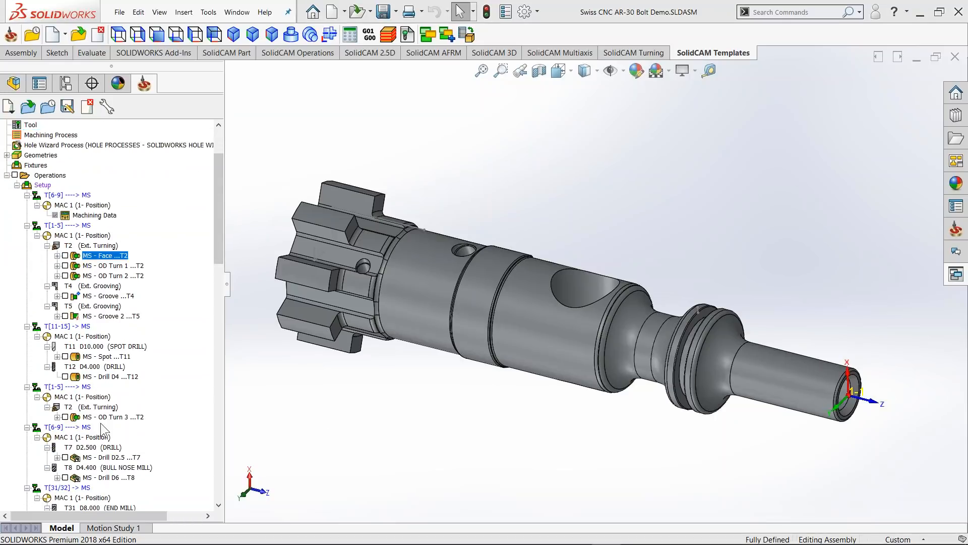
{"action": "scroll", "coordinate": [90, 453], "scroll_direction": "down", "scroll_amount": 7}
{"action": "scroll", "coordinate": [91, 454], "scroll_direction": "down", "scroll_amount": 13}
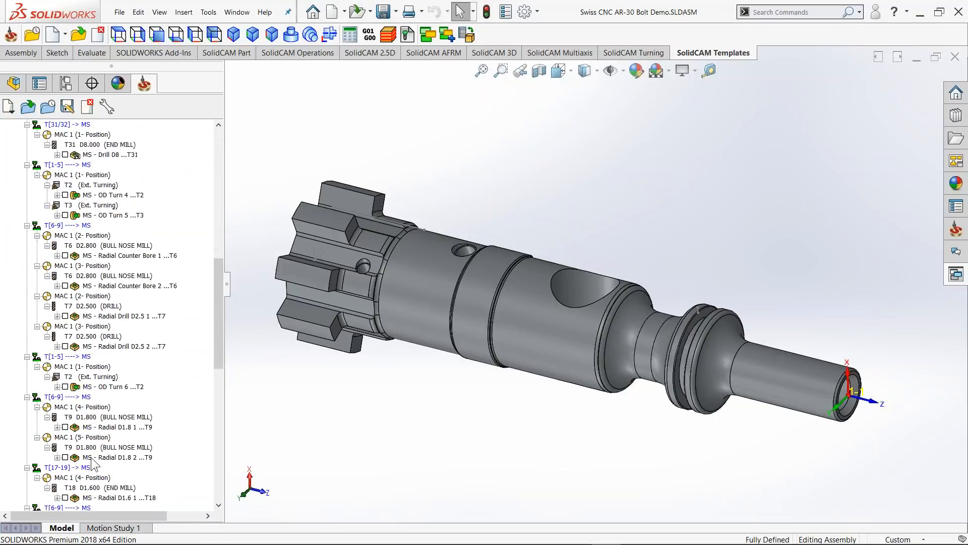
{"action": "left_click", "coordinate": [96, 429], "text": "shift"}
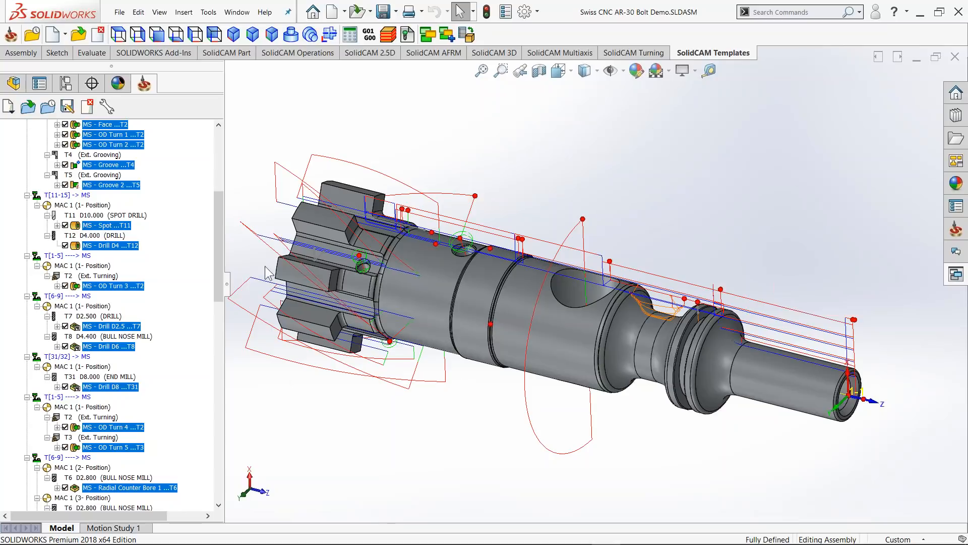
{"action": "left_click_drag", "start_coordinate": [215, 250], "coordinate": [212, 196]}
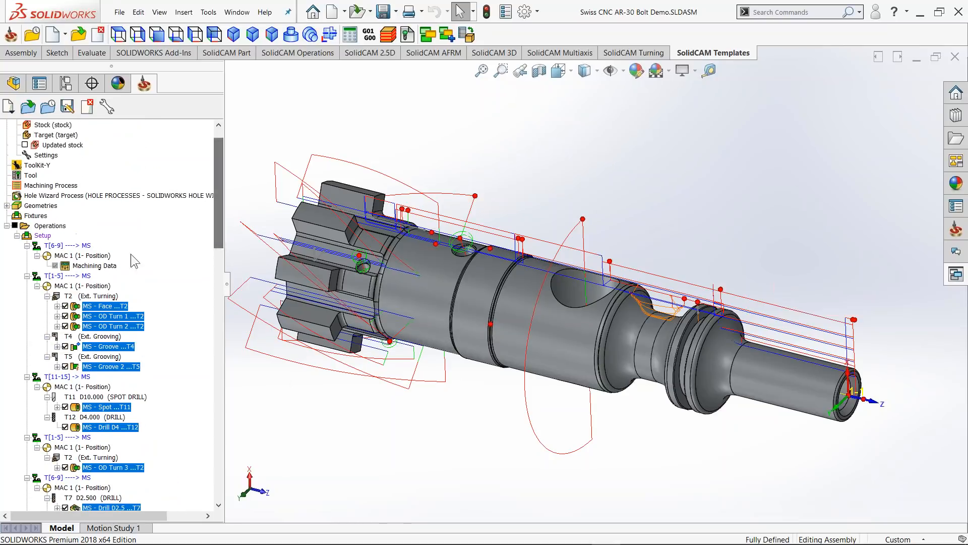
{"action": "left_click", "coordinate": [65, 306]}
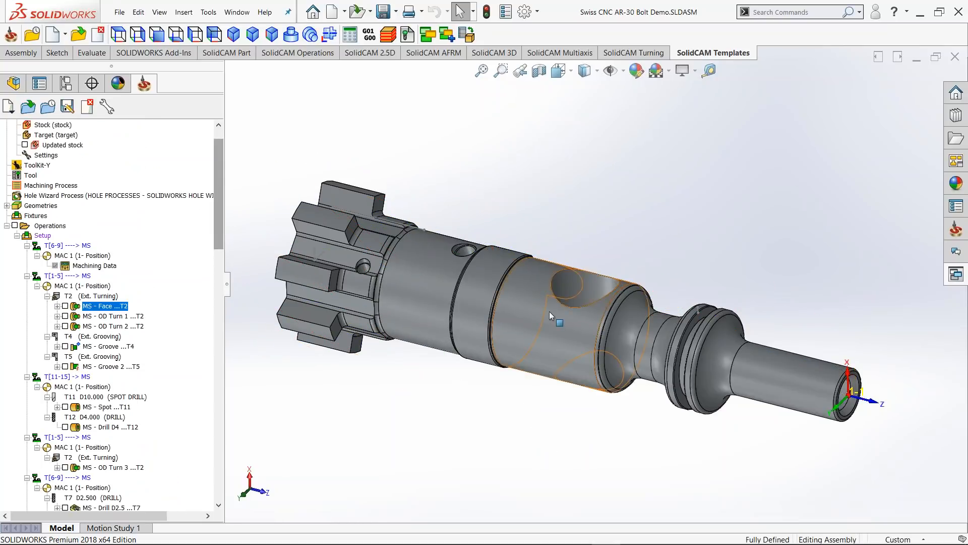
{"action": "middle_click_drag", "start_coordinate": [551, 313], "coordinate": [533, 316], "text": "ctrl"}
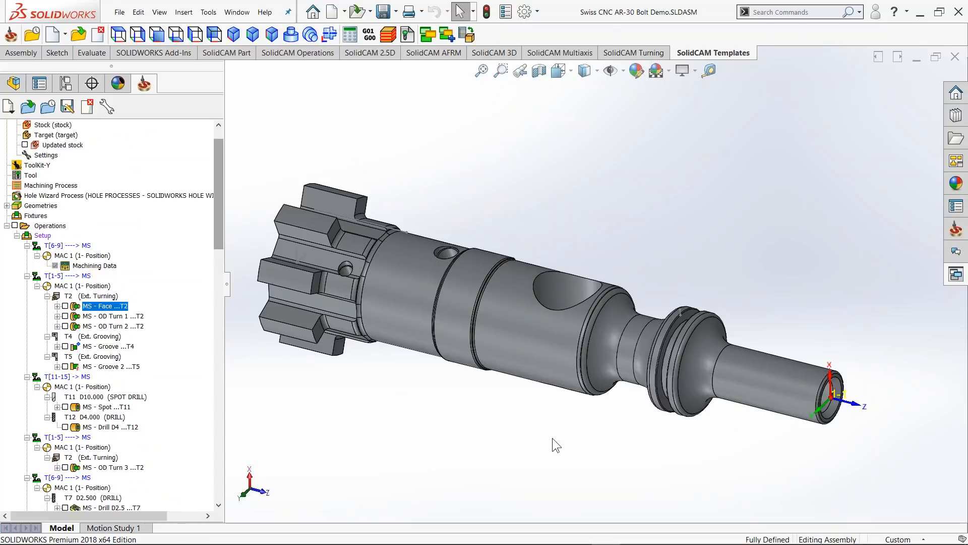
Step: View the toolpaths of MS - Face, MS - OD Turn 1 and MS - OD Turn 2 one at a time
{"action": "left_click", "coordinate": [65, 305]}
{"action": "left_click", "coordinate": [66, 306]}
{"action": "left_click", "coordinate": [65, 316]}
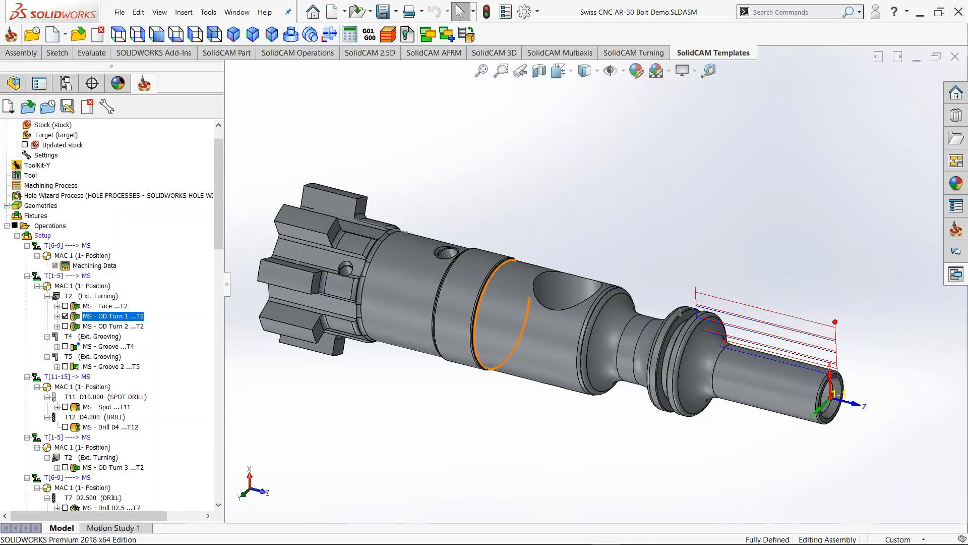
{"action": "left_click", "coordinate": [65, 316]}
{"action": "left_click", "coordinate": [68, 326]}
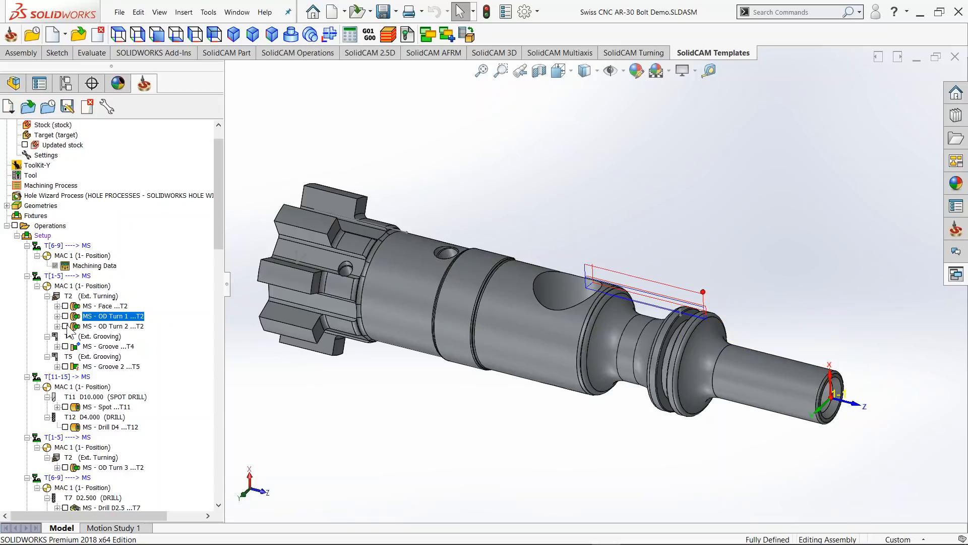
Step: View the toolpaths of MS - Groove, MS - Groove 2, MS - Spot and MS - Drill D4 individually, leaving none displayed
{"action": "left_click", "coordinate": [69, 348]}
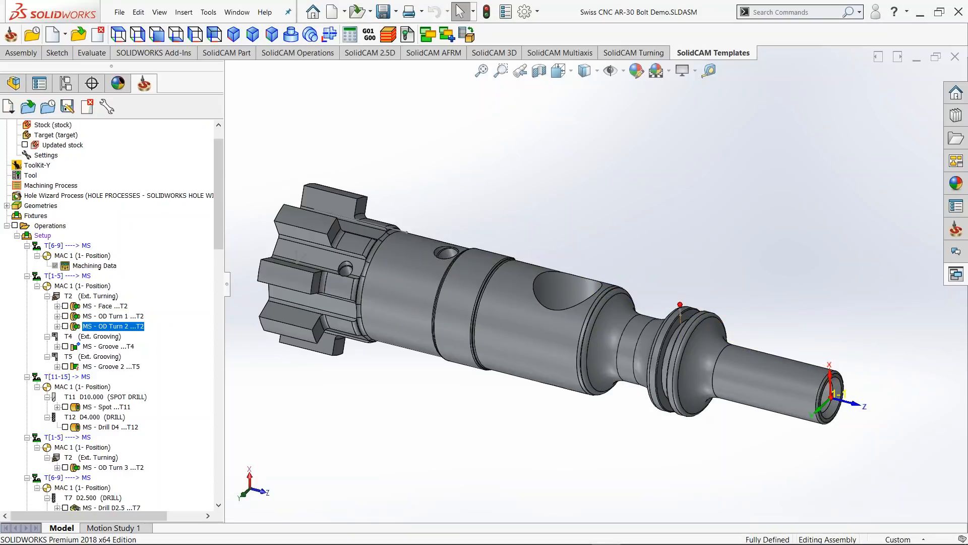
{"action": "left_click", "coordinate": [65, 366]}
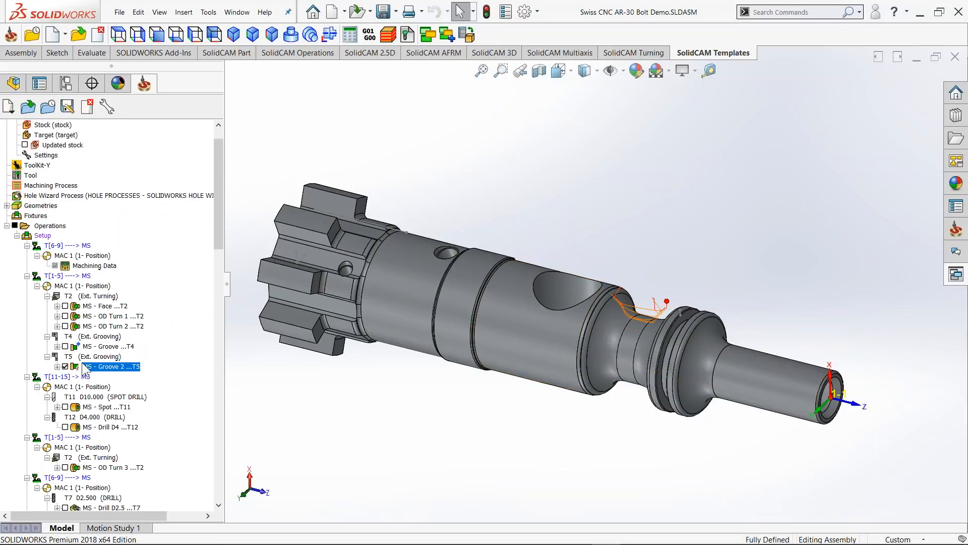
{"action": "left_click", "coordinate": [65, 366]}
{"action": "left_click", "coordinate": [70, 407]}
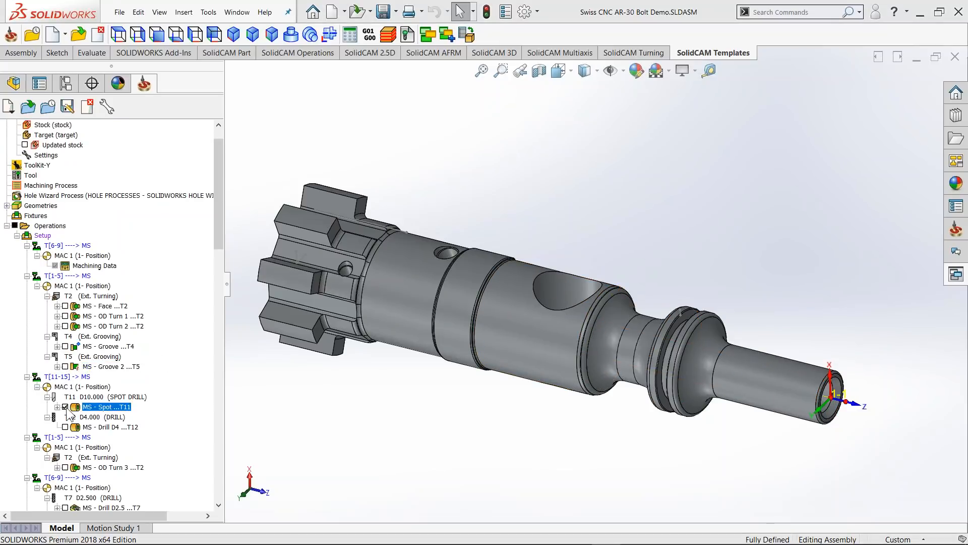
{"action": "left_click", "coordinate": [65, 427]}
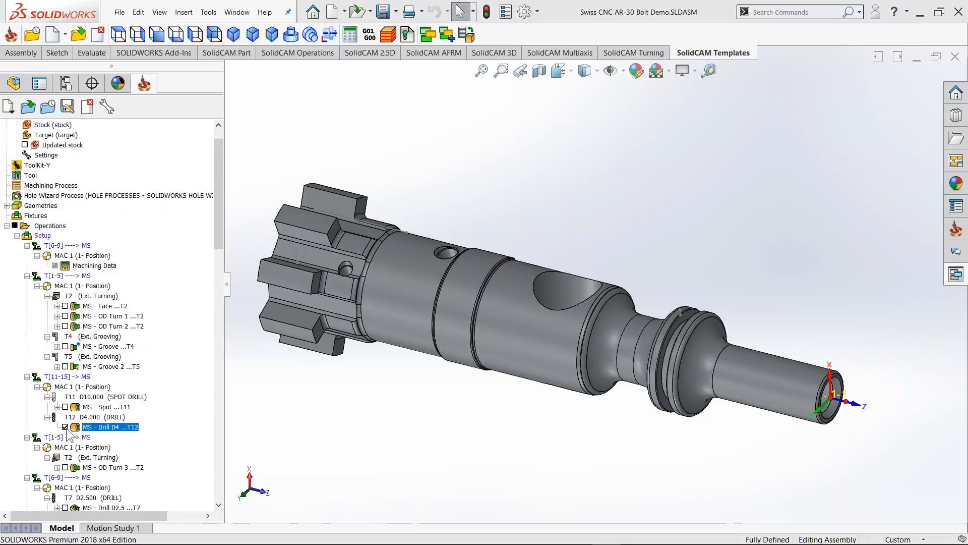
{"action": "left_click", "coordinate": [65, 427]}
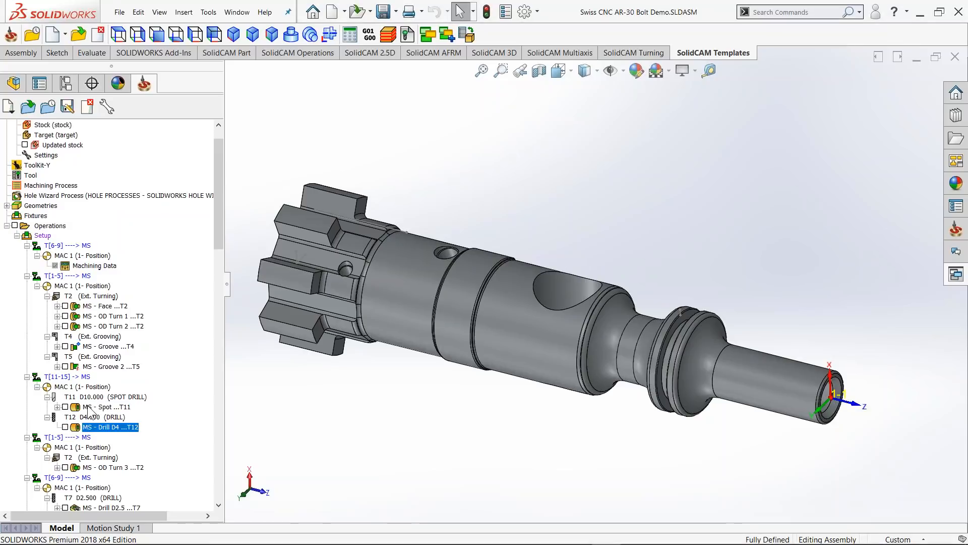
Step: Open the Machining Data operation at the start of the setup and show its machining parameters in full
{"action": "left_click_drag", "start_coordinate": [217, 232], "coordinate": [218, 459]}
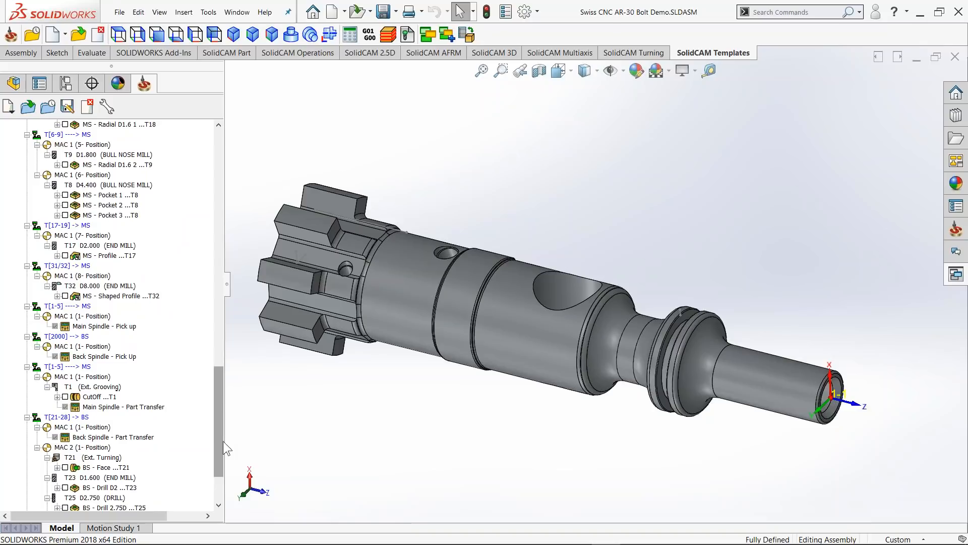
{"action": "left_click_drag", "start_coordinate": [220, 400], "coordinate": [217, 179]}
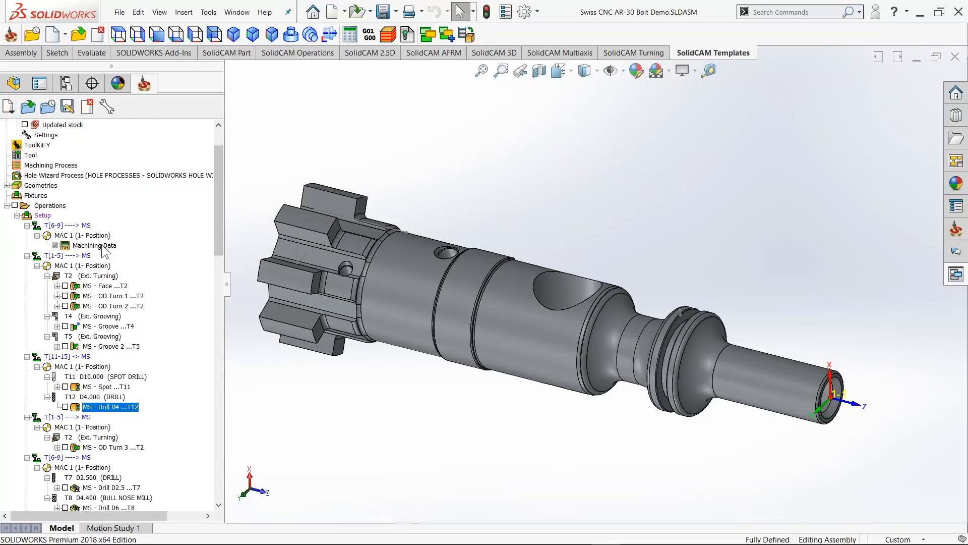
{"action": "left_click", "coordinate": [94, 245]}
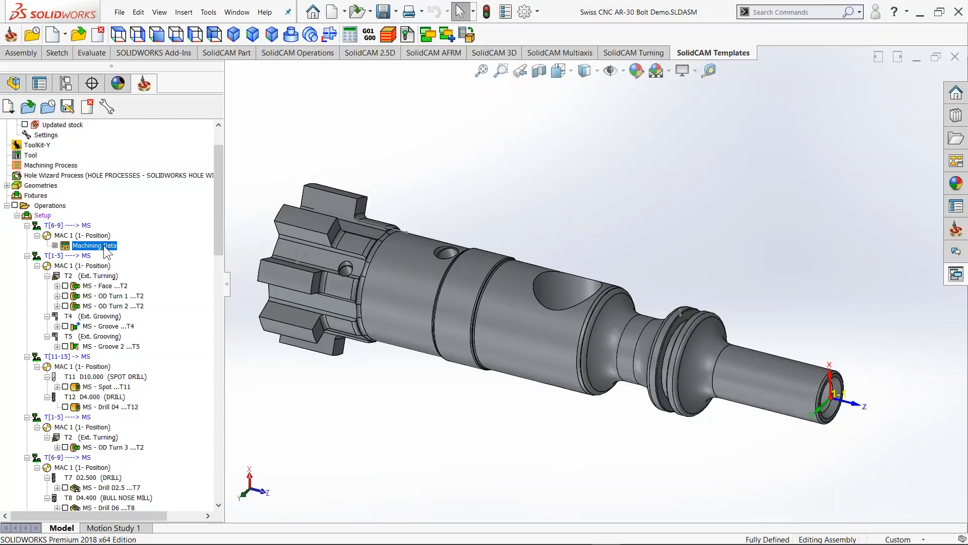
{"action": "right_click", "coordinate": [104, 246]}
{"action": "left_click", "coordinate": [169, 158]}
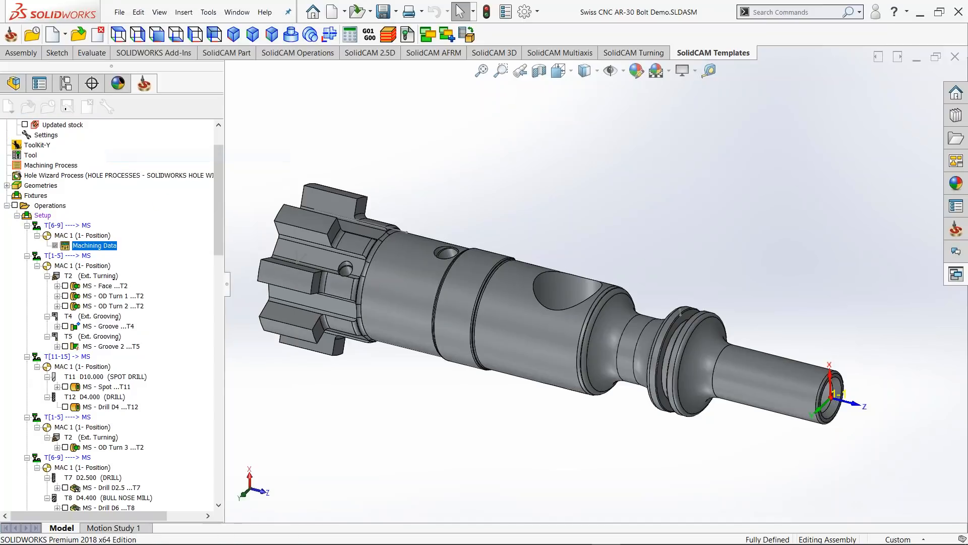
{"action": "left_click_drag", "start_coordinate": [386, 171], "coordinate": [261, 106]}
{"action": "left_click", "coordinate": [252, 197]}
{"action": "left_click_drag", "start_coordinate": [542, 173], "coordinate": [481, 174]}
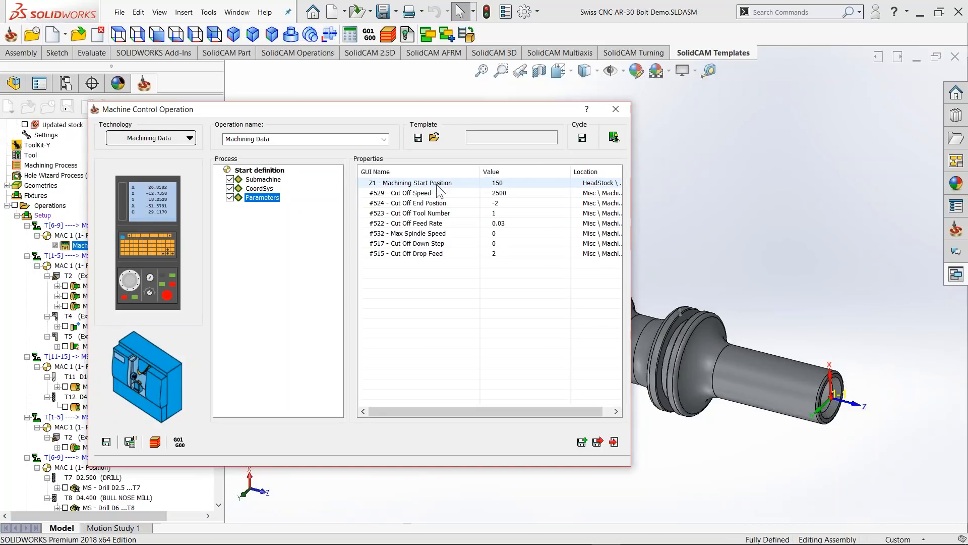
{"action": "left_click_drag", "start_coordinate": [464, 112], "coordinate": [377, 49]}
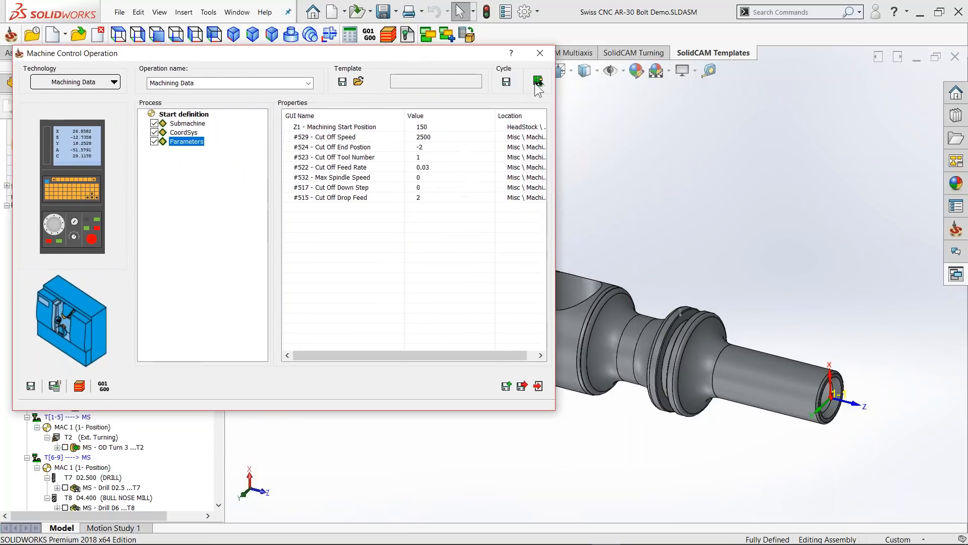
Step: Open the machine preview beside the parameters and examine the headstock at the Z1 - Machining Start Position
{"action": "left_click", "coordinate": [539, 81]}
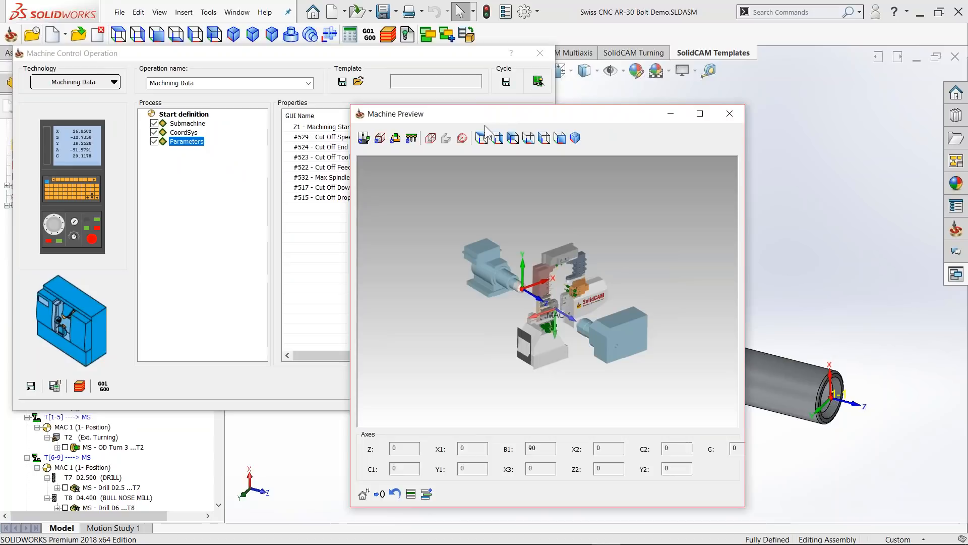
{"action": "left_click_drag", "start_coordinate": [501, 114], "coordinate": [649, 110]}
{"action": "scroll", "coordinate": [699, 293], "scroll_direction": "up", "scroll_amount": 3}
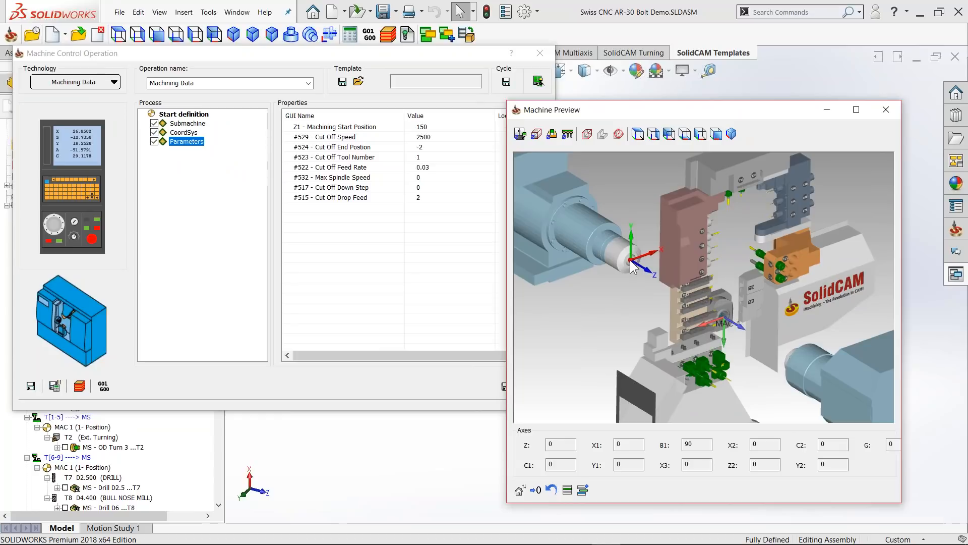
{"action": "left_click", "coordinate": [355, 126]}
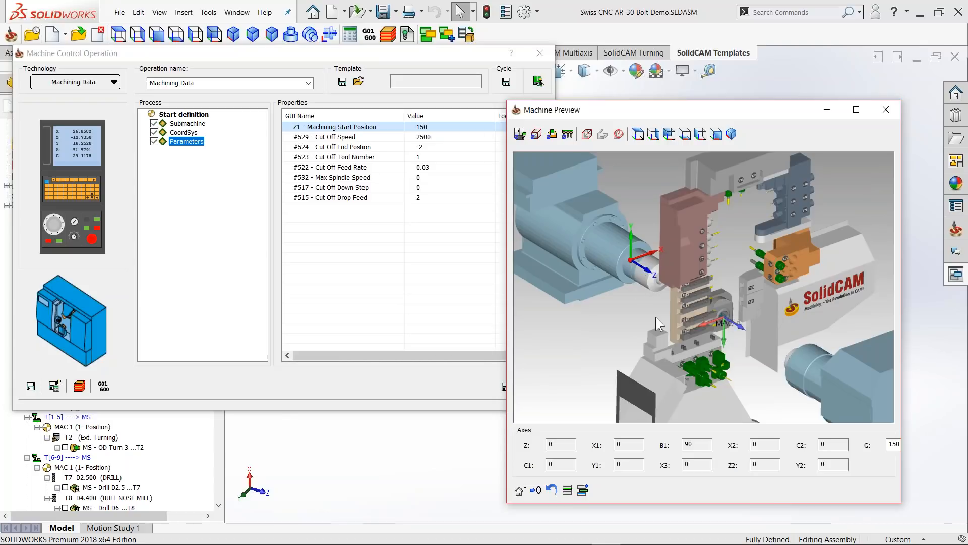
Step: Close the machine preview and exit the Machining Data operation
{"action": "left_click", "coordinate": [365, 283]}
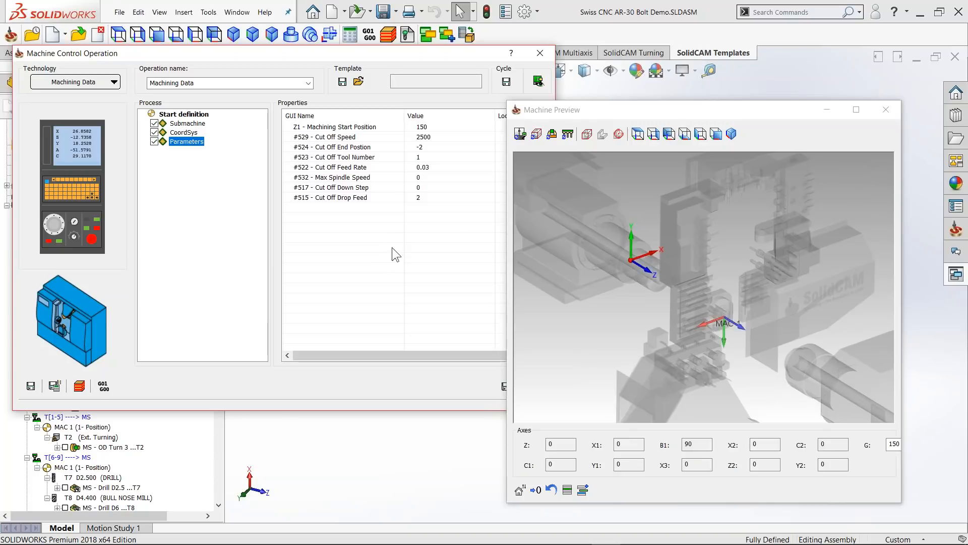
{"action": "left_click", "coordinate": [762, 143]}
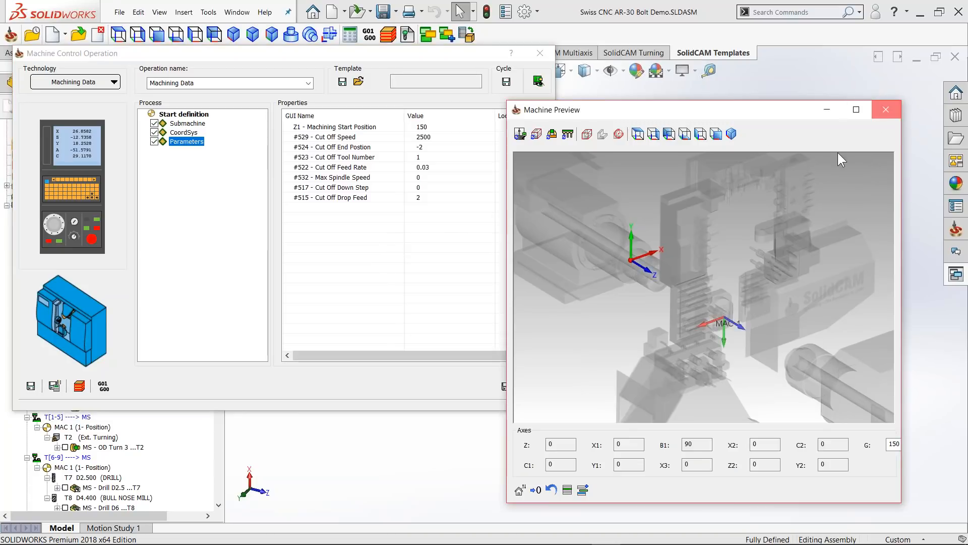
{"action": "left_click", "coordinate": [886, 109]}
{"action": "left_click", "coordinate": [534, 382]}
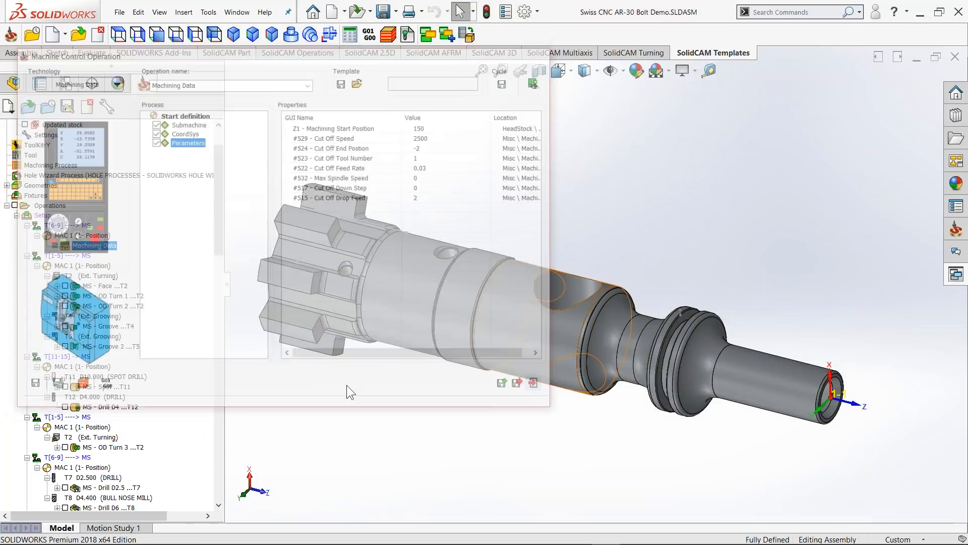
Step: Open the Main Spindle - Pick up machine control operation from the operations list
{"action": "left_click_drag", "start_coordinate": [216, 213], "coordinate": [216, 409]}
{"action": "scroll", "coordinate": [217, 427], "scroll_direction": "down", "scroll_amount": 1}
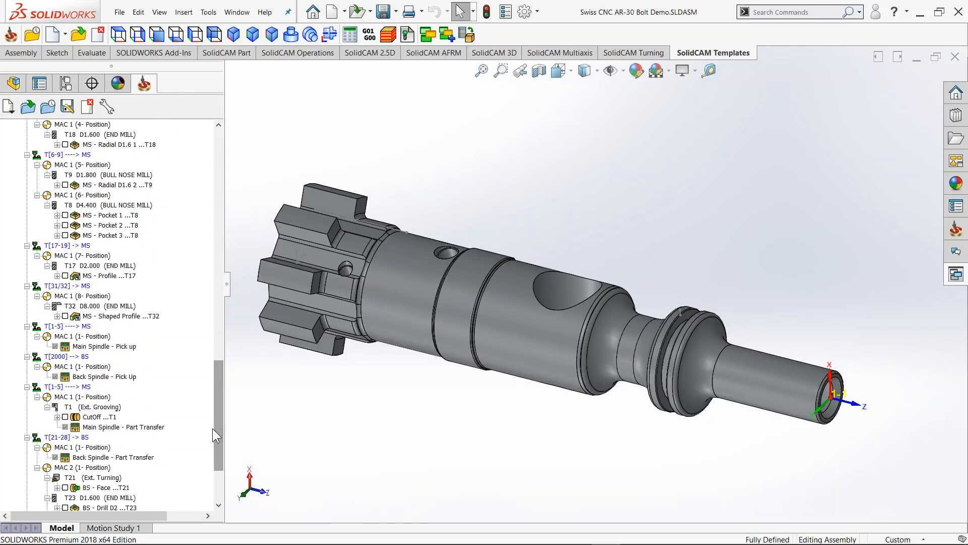
{"action": "double_click", "coordinate": [104, 347]}
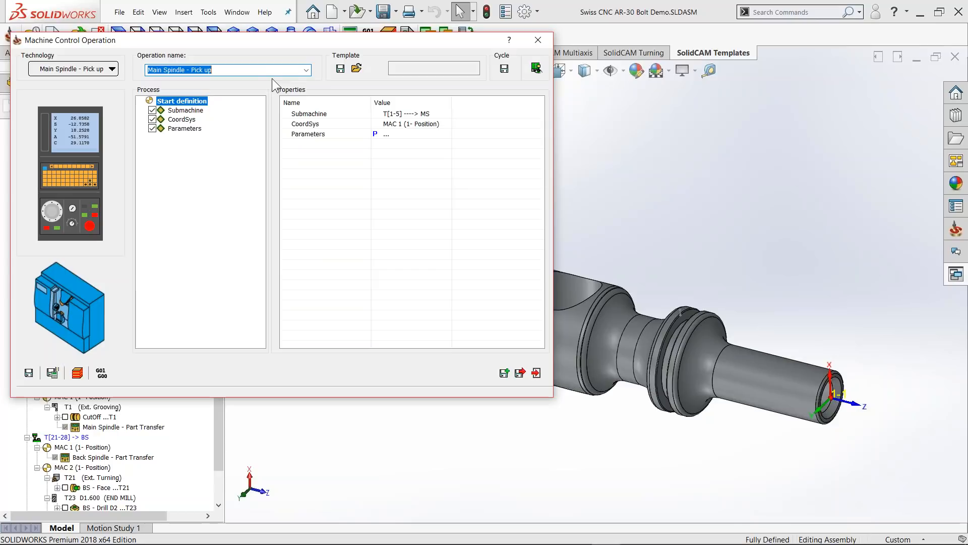
Step: Display the machining parameters of the Main Spindle - Pick up operation
{"action": "left_click", "coordinate": [172, 120]}
{"action": "left_click", "coordinate": [172, 127]}
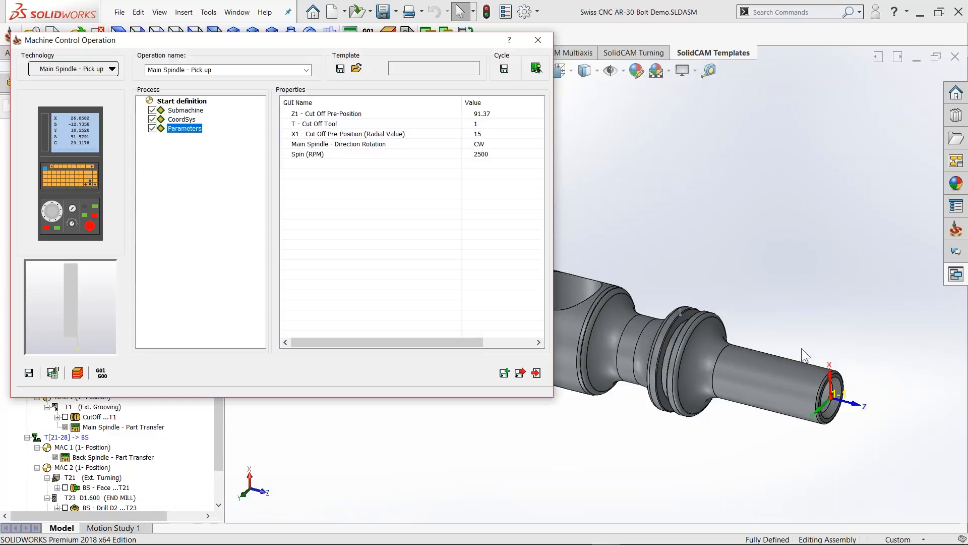
{"action": "scroll", "coordinate": [646, 254], "scroll_direction": "up", "scroll_amount": 1}
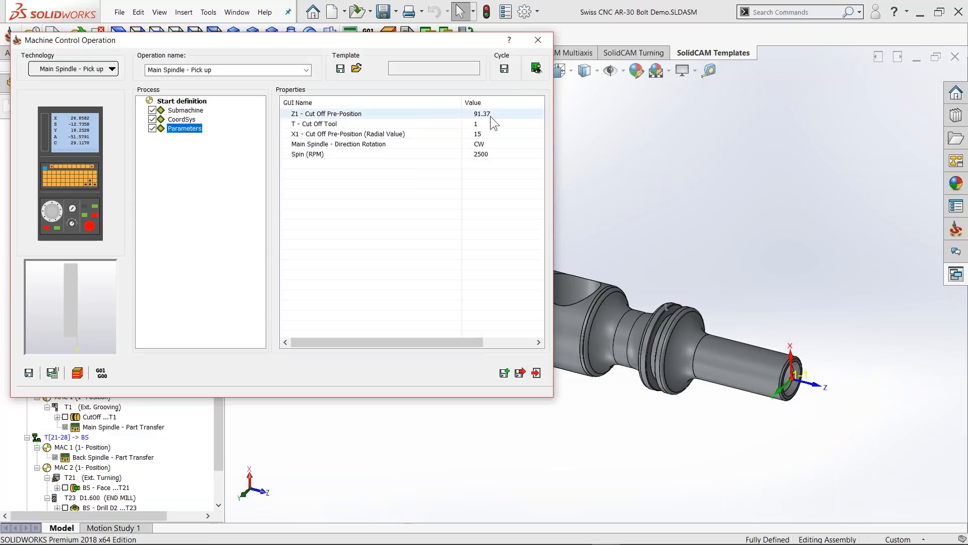
Step: Open the machine preview beside the Main Spindle - Pick up parameters with a close view of the part in the main spindle
{"action": "left_click_drag", "start_coordinate": [464, 45], "coordinate": [335, 37]}
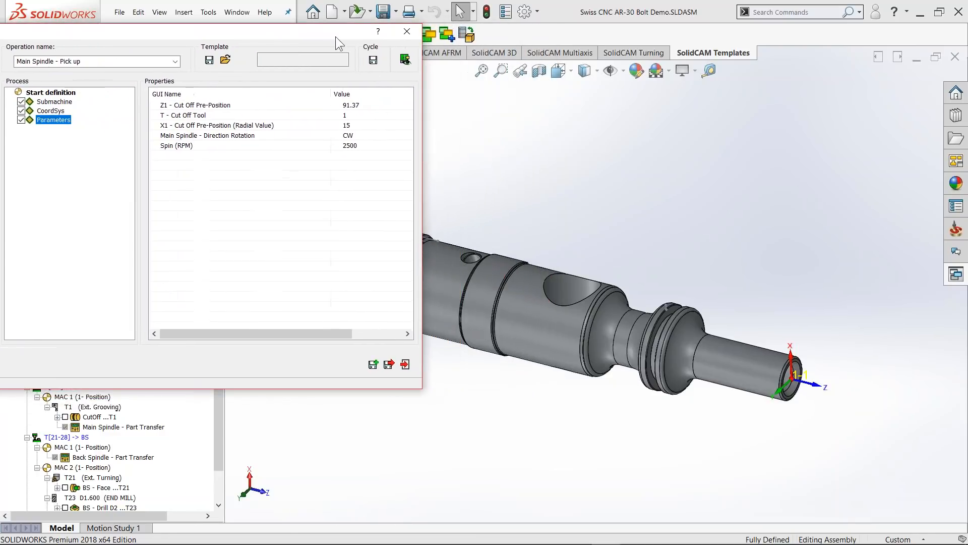
{"action": "left_click", "coordinate": [406, 59]}
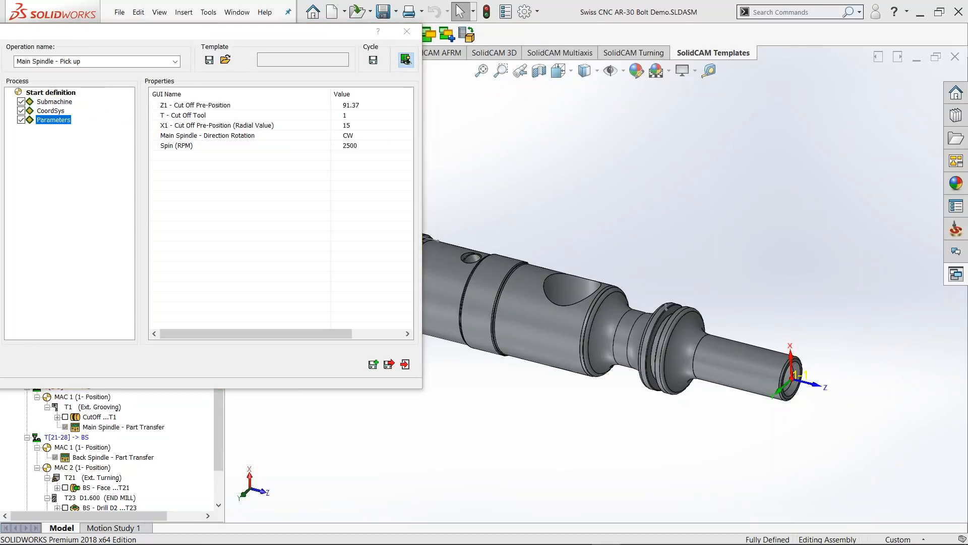
{"action": "left_click_drag", "start_coordinate": [692, 111], "coordinate": [967, 146]}
{"action": "scroll", "coordinate": [726, 303], "scroll_direction": "up", "scroll_amount": 8}
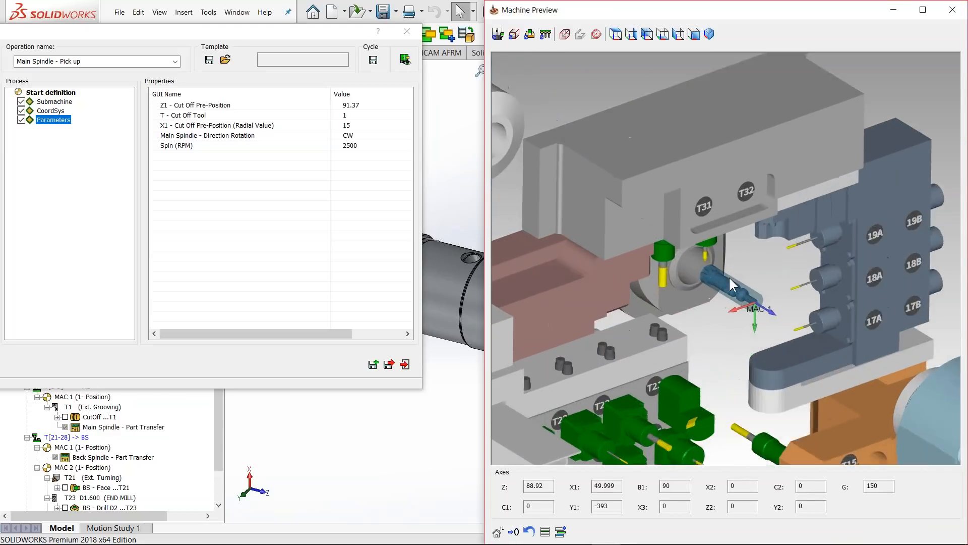
Step: Preview the machine at the Z1 - Cut Off Pre-Position and with the T - Cut Off Tool in place
{"action": "left_click", "coordinate": [241, 105]}
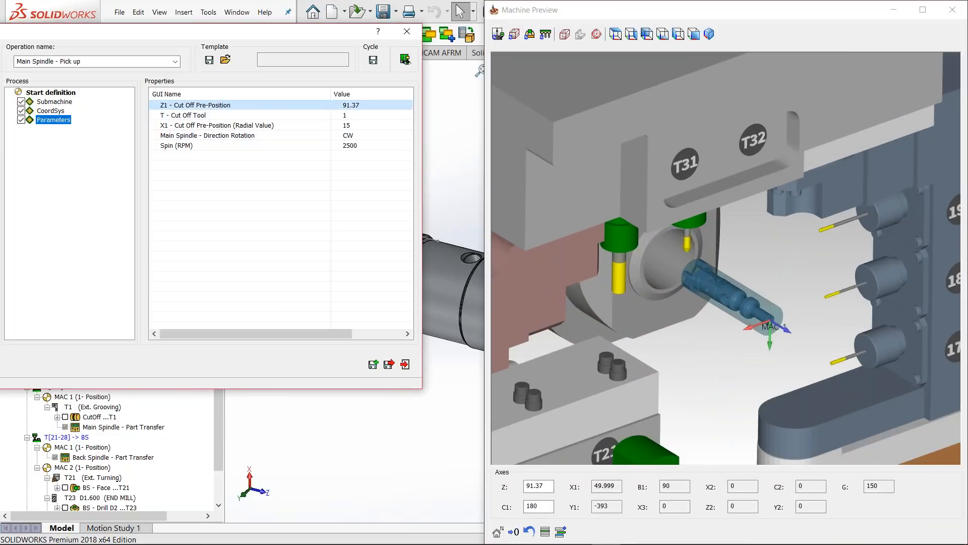
{"action": "left_click", "coordinate": [736, 198]}
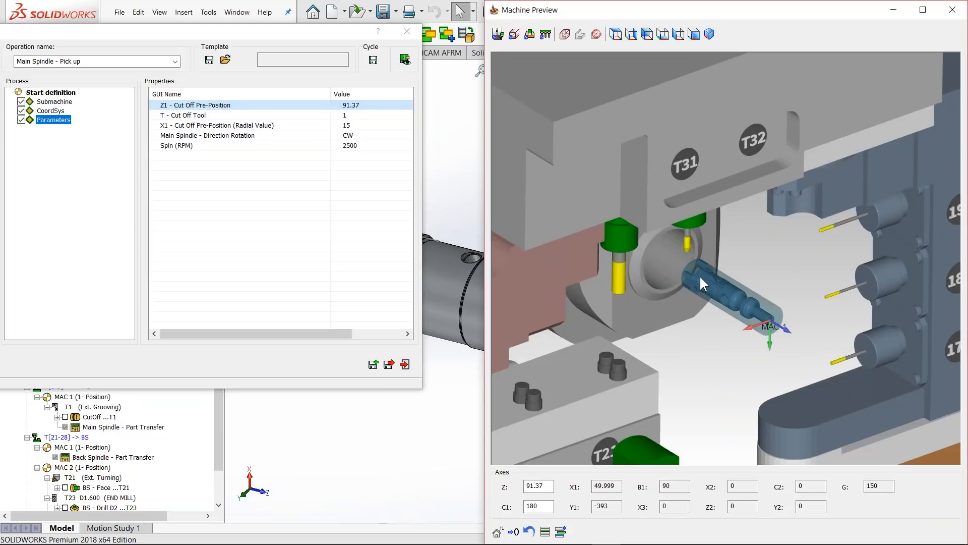
{"action": "left_click", "coordinate": [222, 115]}
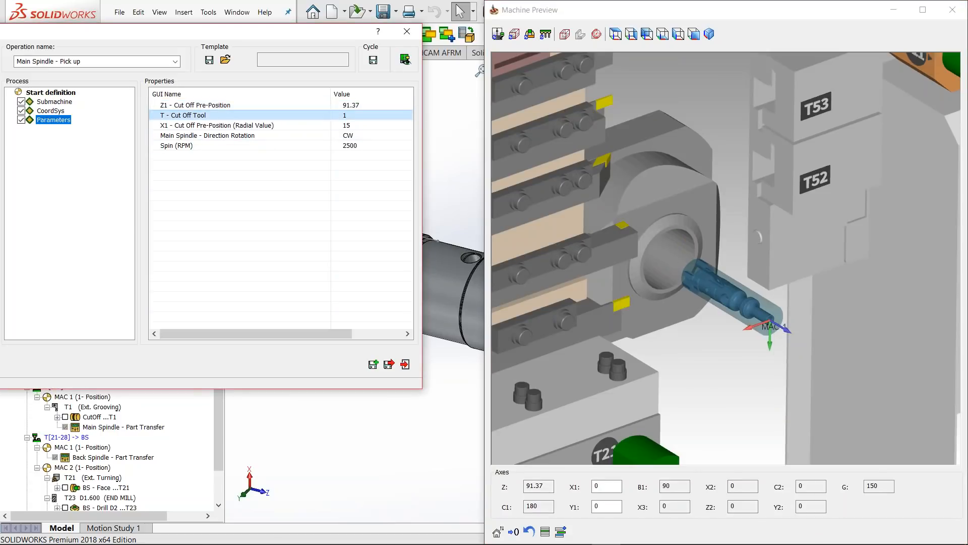
{"action": "left_click", "coordinate": [592, 284]}
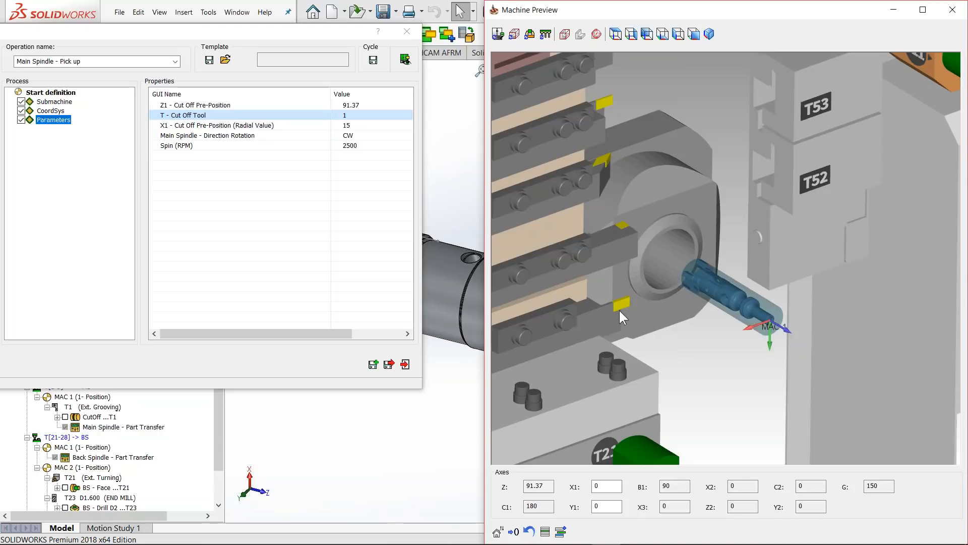
Step: Preview the X1 - Cut Off Pre-Position (Radial Value) and examine how the cut-off tool sits against the part
{"action": "left_click", "coordinate": [242, 126]}
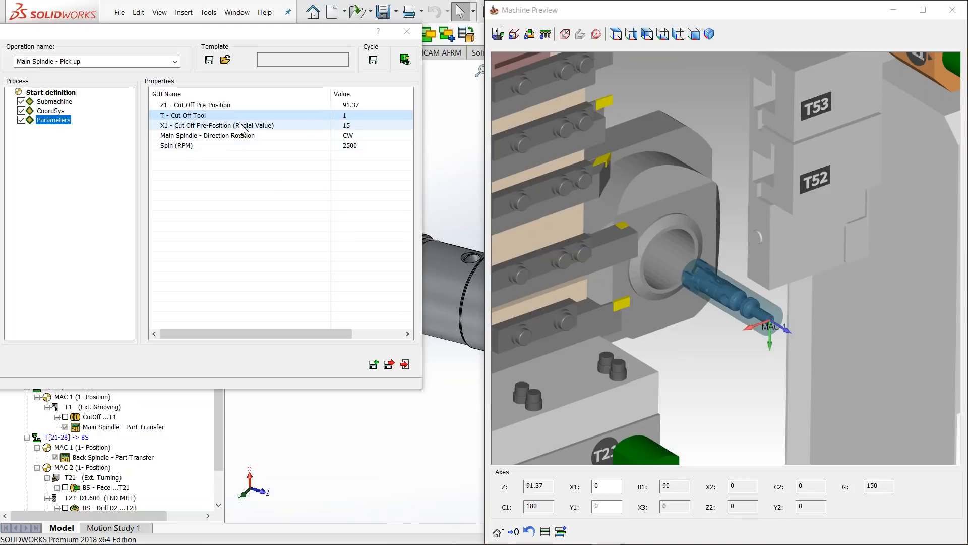
{"action": "left_click", "coordinate": [641, 234]}
{"action": "scroll", "coordinate": [641, 233], "scroll_direction": "up", "scroll_amount": 2}
{"action": "middle_click_drag", "start_coordinate": [739, 289], "coordinate": [762, 294]}
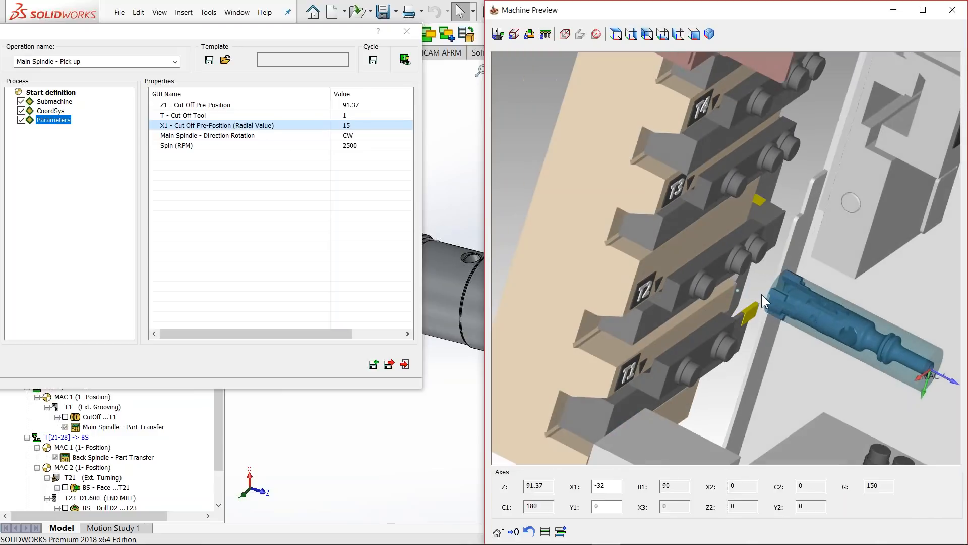
{"action": "scroll", "coordinate": [751, 323], "scroll_direction": "down", "scroll_amount": 1}
{"action": "scroll", "coordinate": [752, 324], "scroll_direction": "down", "scroll_amount": 2}
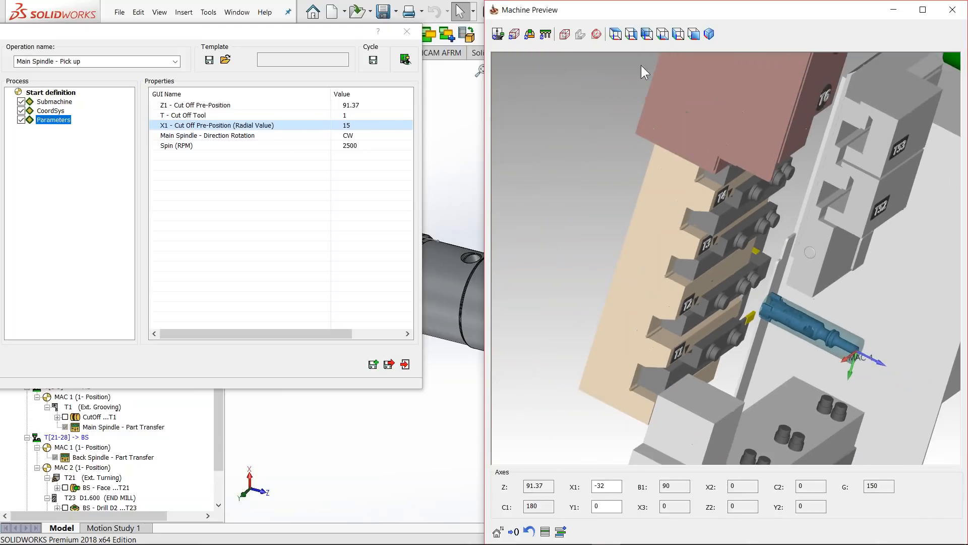
Step: Inspect the cut-off tool's clearance to the stock in an orthogonal machine view, and exit the Main Spindle - Pick up operation
{"action": "left_click", "coordinate": [665, 37]}
{"action": "scroll", "coordinate": [732, 268], "scroll_direction": "up", "scroll_amount": 4}
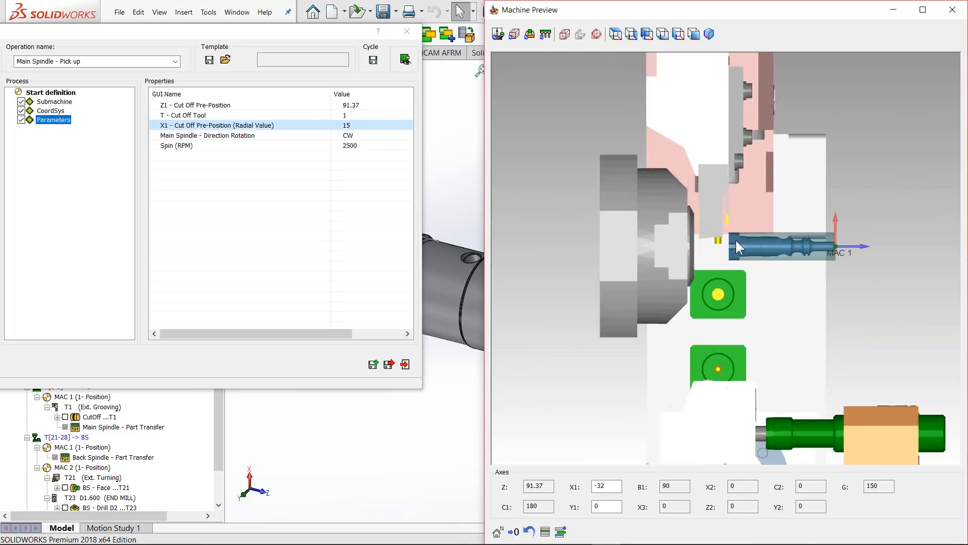
{"action": "scroll", "coordinate": [732, 242], "scroll_direction": "up", "scroll_amount": 5}
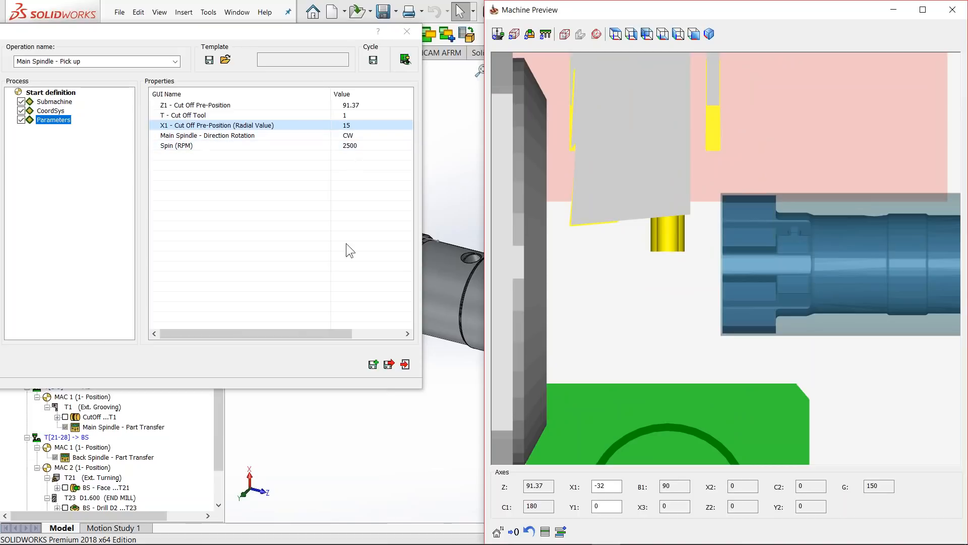
{"action": "left_click", "coordinate": [405, 365]}
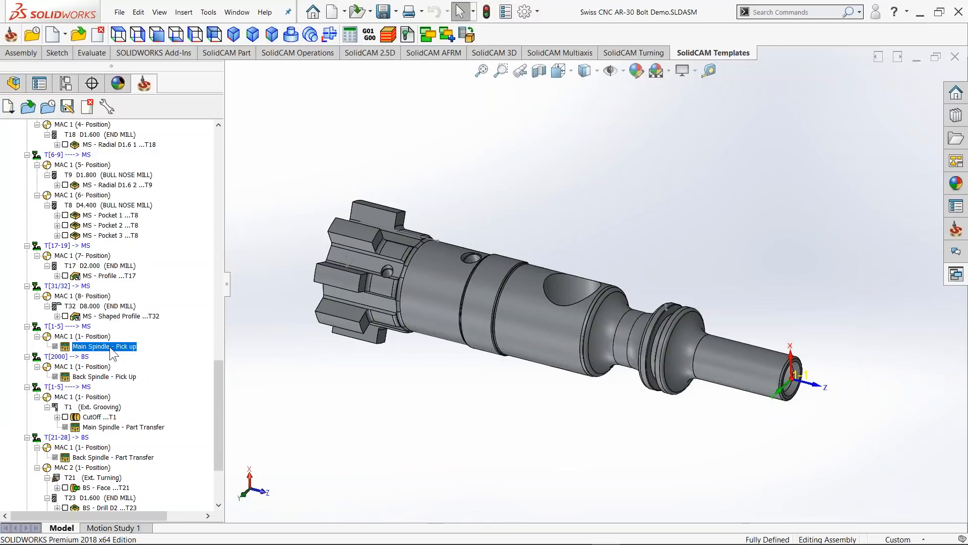
Step: Open the Back Spindle - Pick Up operation and display its machining parameters with the value column fully readable
{"action": "left_click", "coordinate": [116, 376]}
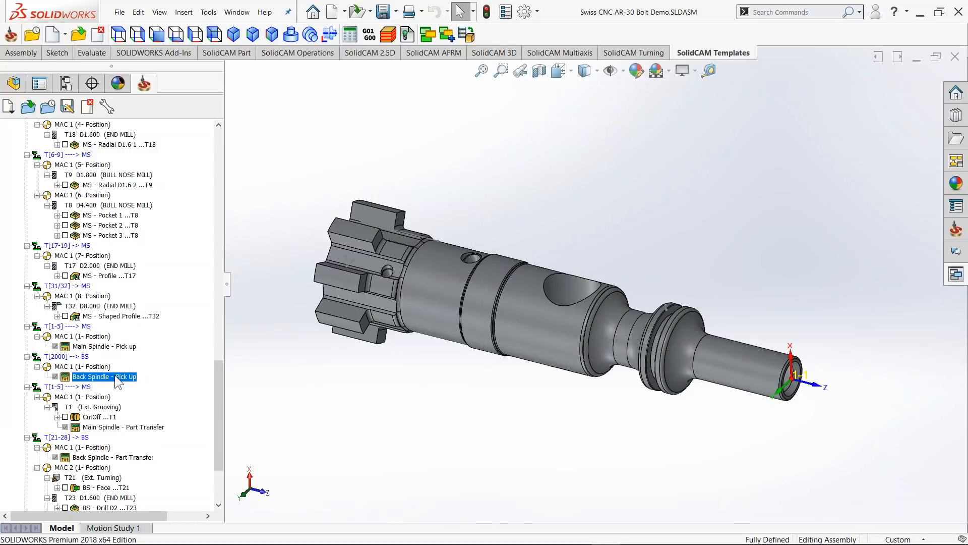
{"action": "double_click", "coordinate": [116, 376]}
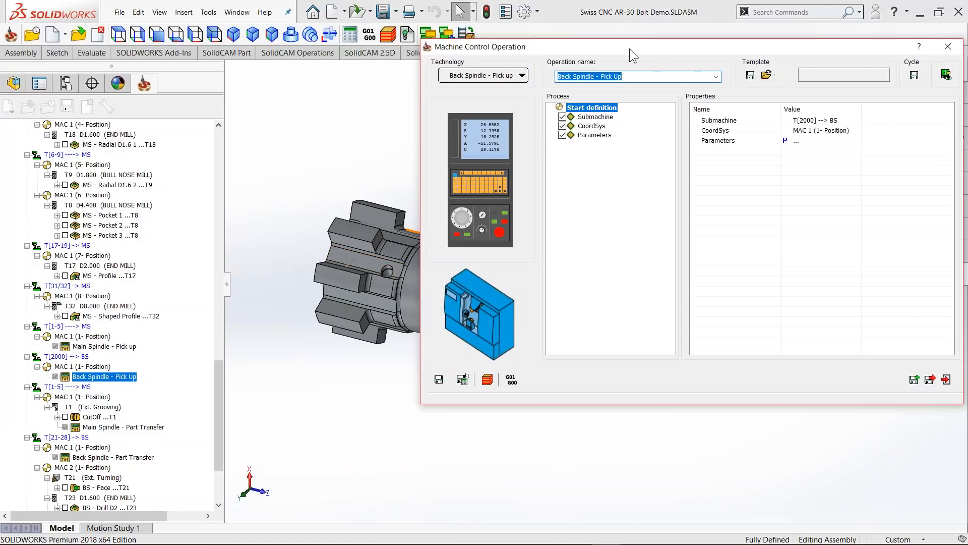
{"action": "left_click_drag", "start_coordinate": [630, 48], "coordinate": [233, 29]}
{"action": "left_click", "coordinate": [198, 115]}
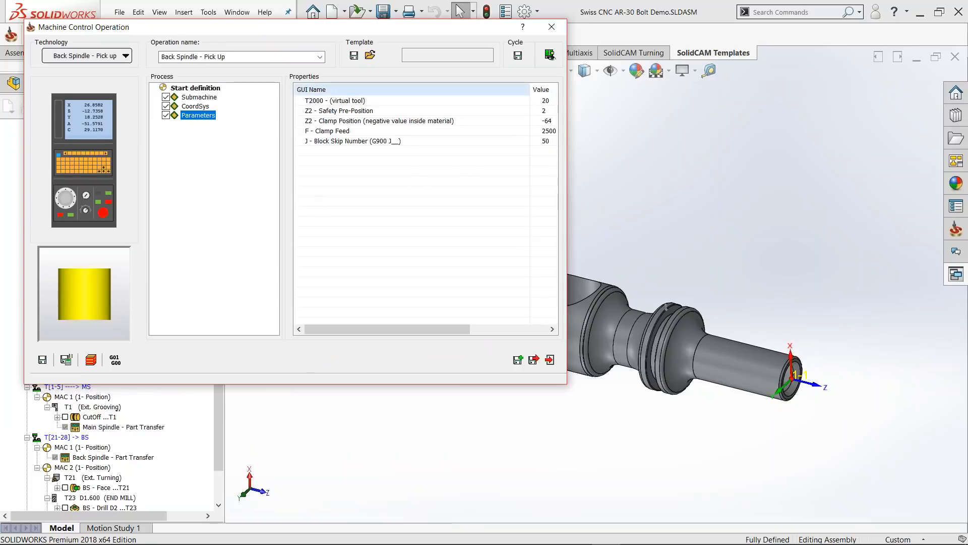
{"action": "left_click_drag", "start_coordinate": [530, 89], "coordinate": [459, 89]}
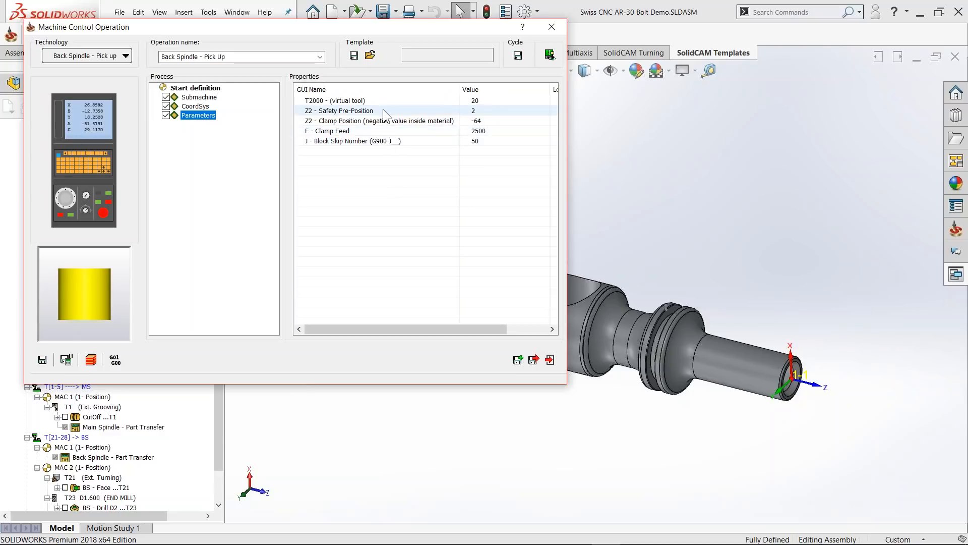
Step: Open the machine preview beside the Back Spindle - Pick Up parameters
{"action": "left_click", "coordinate": [550, 54]}
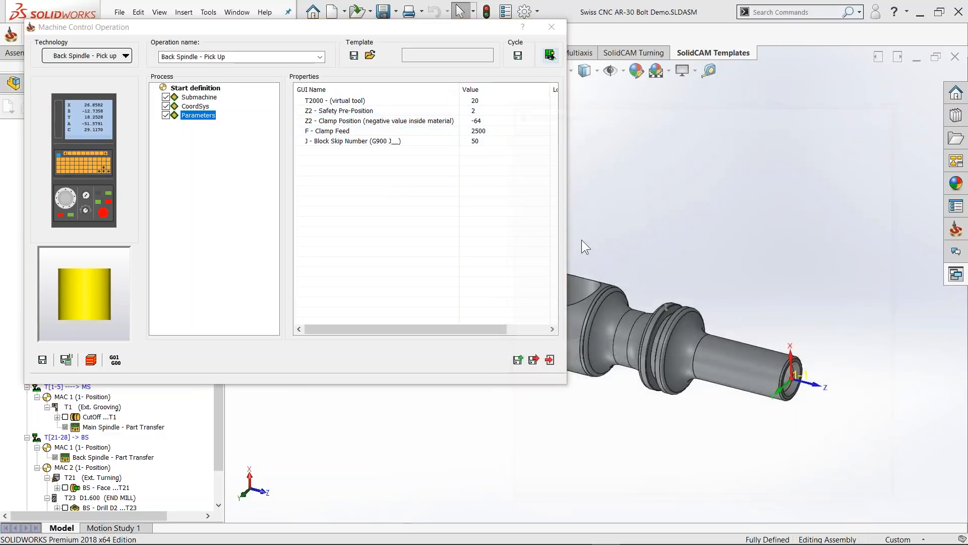
{"action": "left_click_drag", "start_coordinate": [727, 116], "coordinate": [966, 157]}
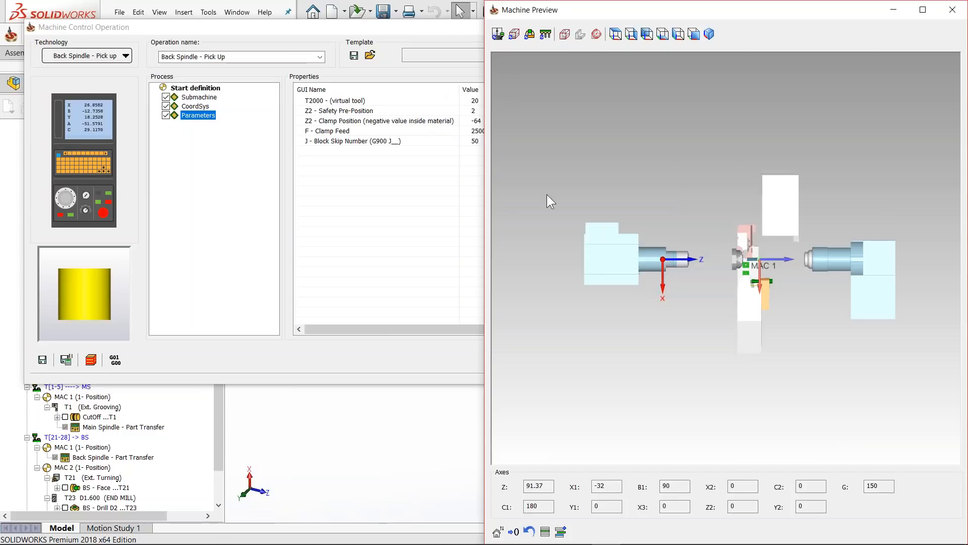
{"action": "left_click_drag", "start_coordinate": [392, 29], "coordinate": [275, 53]}
{"action": "left_click", "coordinate": [497, 330]}
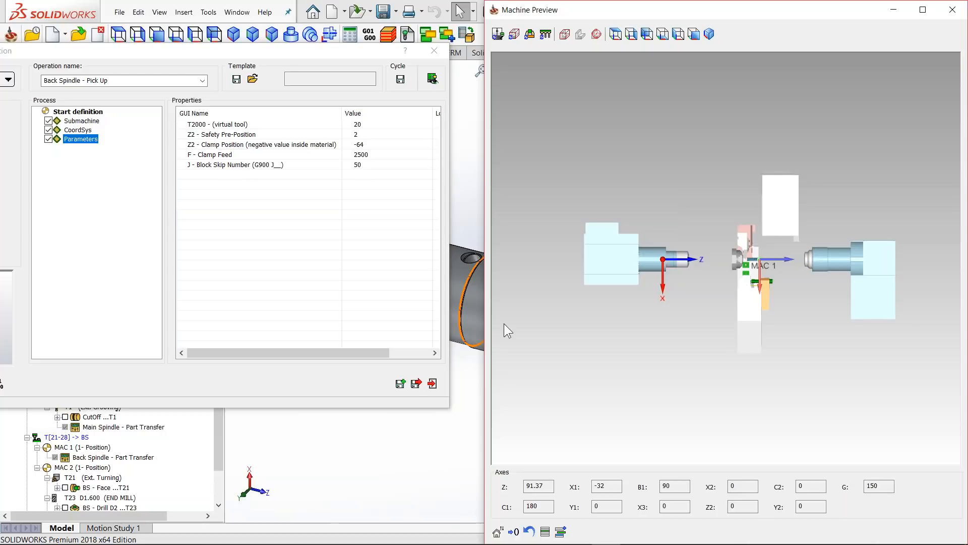
Step: Examine the part in the main spindle and the retracted back spindle in the machine preview
{"action": "scroll", "coordinate": [786, 276], "scroll_direction": "up", "scroll_amount": 5}
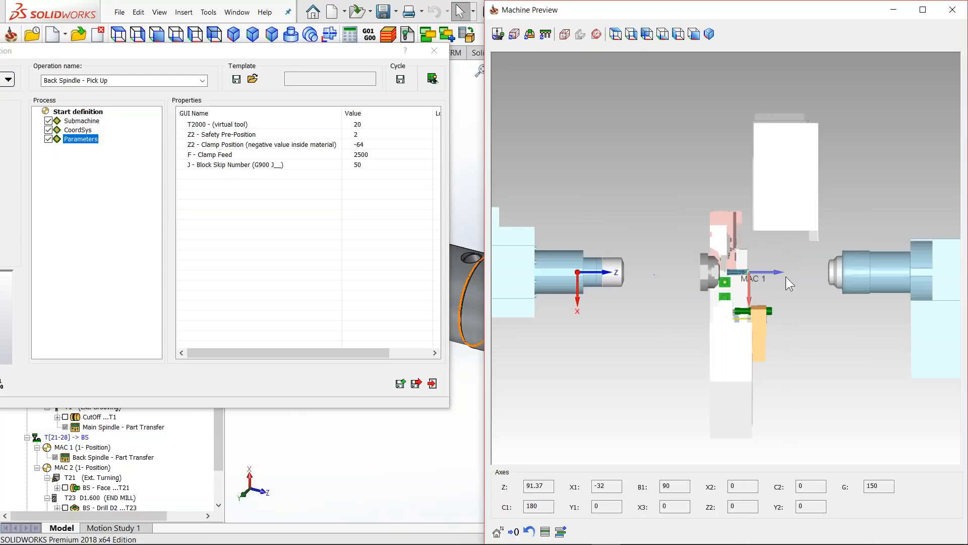
{"action": "scroll", "coordinate": [757, 277], "scroll_direction": "up", "scroll_amount": 3}
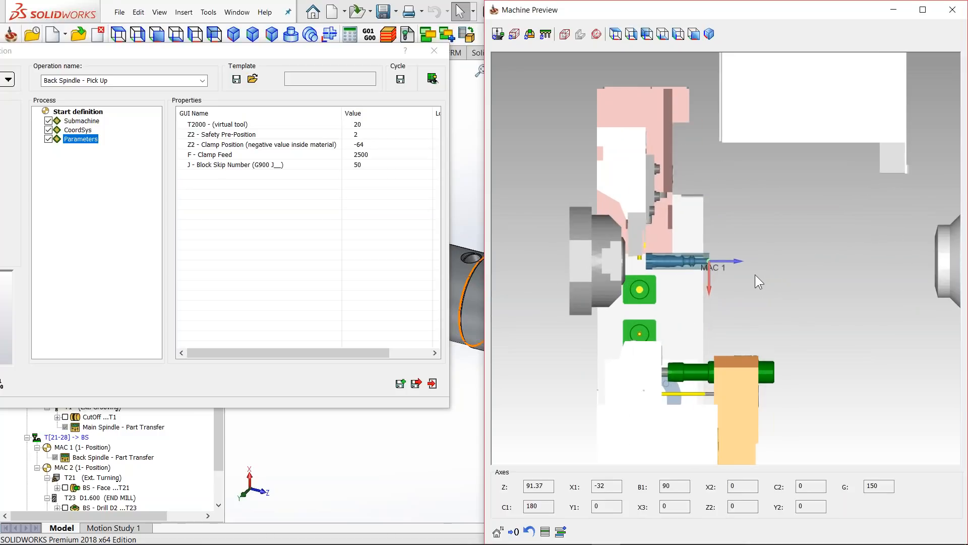
{"action": "scroll", "coordinate": [662, 272], "scroll_direction": "up", "scroll_amount": 4}
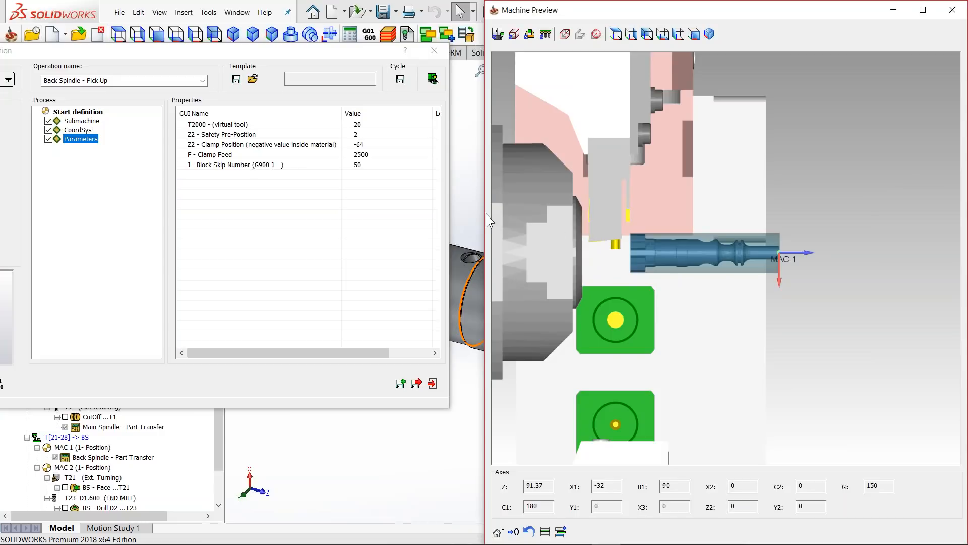
{"action": "left_click_drag", "start_coordinate": [485, 212], "coordinate": [458, 211]}
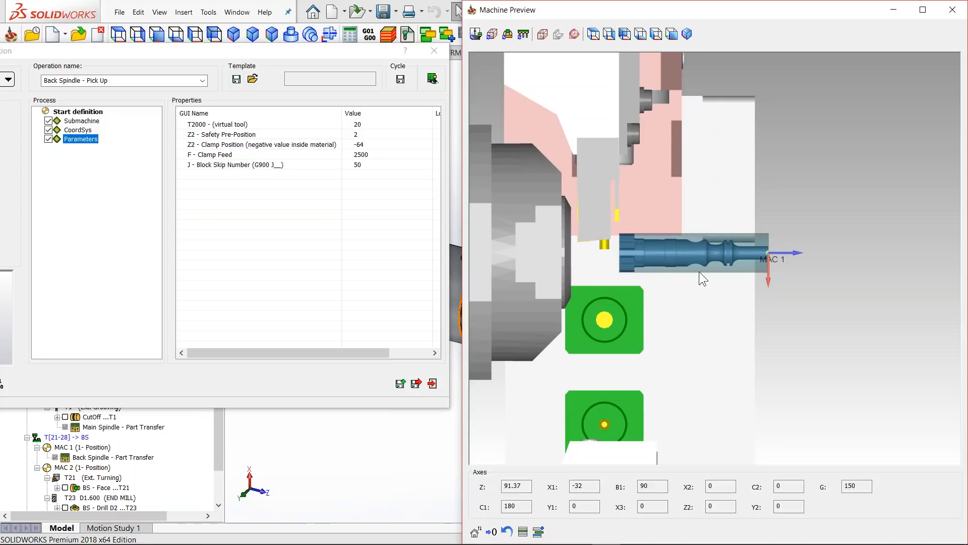
{"action": "scroll", "coordinate": [807, 258], "scroll_direction": "up", "scroll_amount": 5}
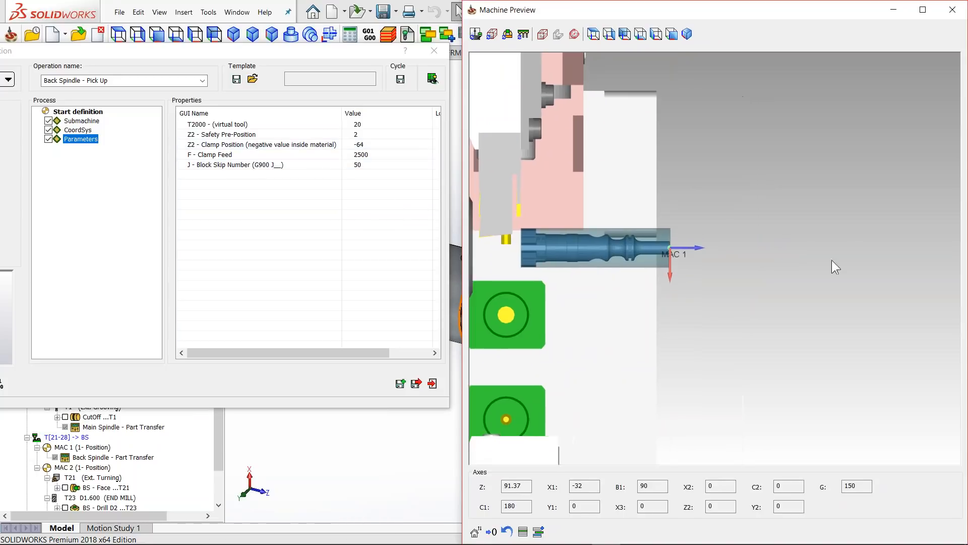
{"action": "scroll", "coordinate": [769, 277], "scroll_direction": "down", "scroll_amount": 1}
{"action": "middle_click_drag", "start_coordinate": [887, 263], "coordinate": [840, 264], "text": "ctrl"}
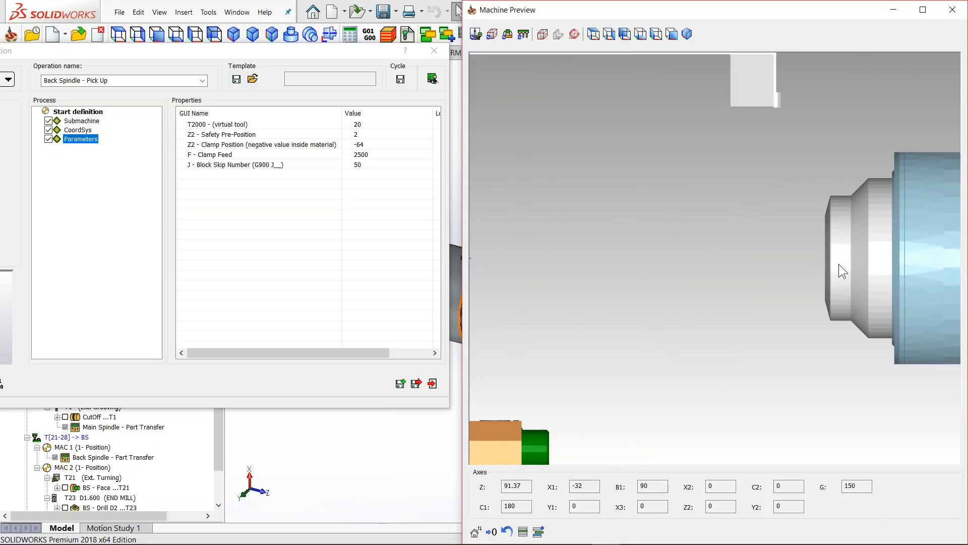
{"action": "scroll", "coordinate": [592, 228], "scroll_direction": "down", "scroll_amount": 4}
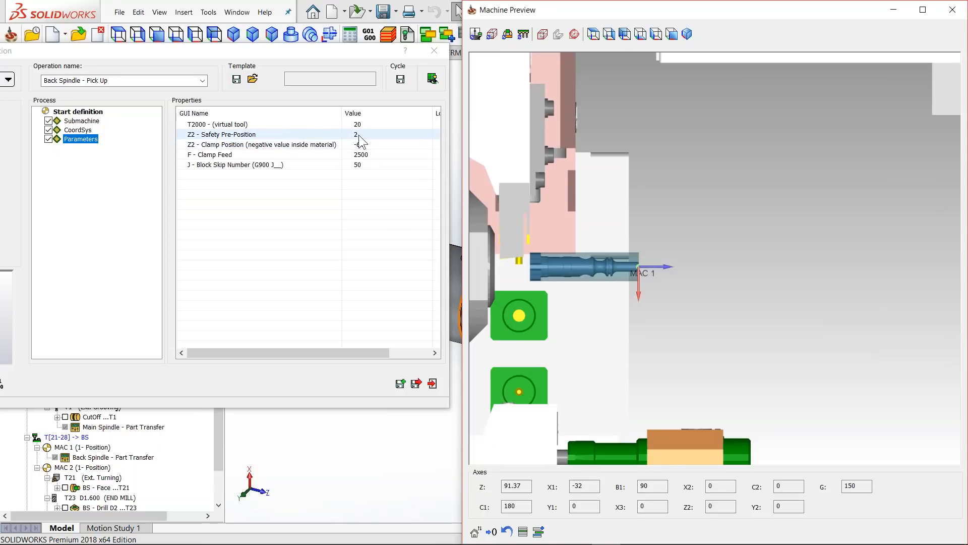
Step: Preview the back spindle at the Z2 - Safety Pre-Position and Z2 - Clamp Position, and save and exit the operation
{"action": "left_click", "coordinate": [324, 132]}
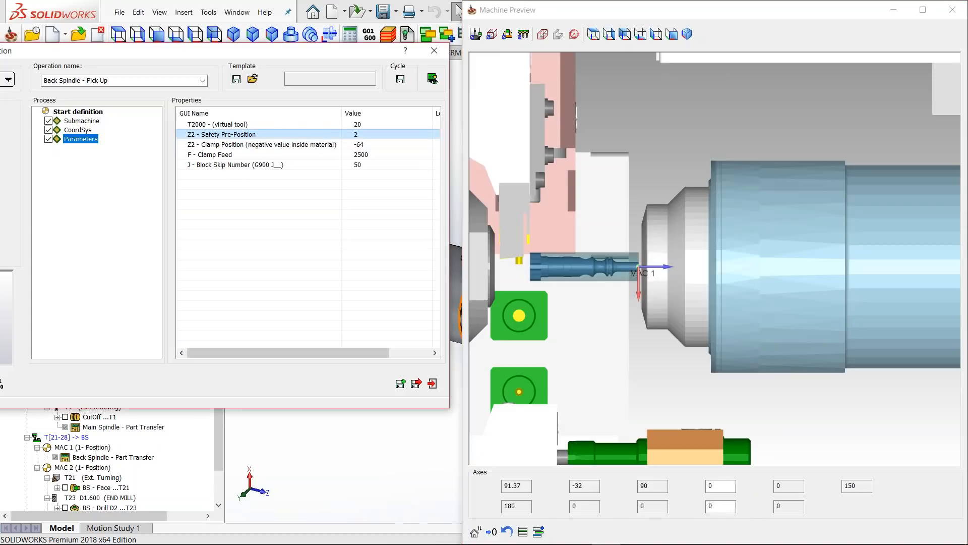
{"action": "scroll", "coordinate": [621, 254], "scroll_direction": "up", "scroll_amount": 1}
{"action": "scroll", "coordinate": [621, 253], "scroll_direction": "up", "scroll_amount": 2}
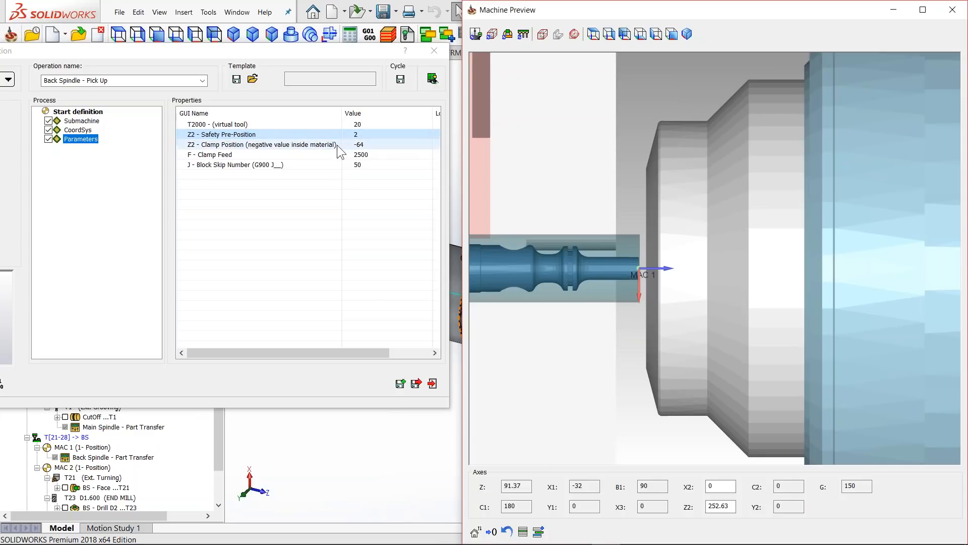
{"action": "left_click", "coordinate": [226, 148]}
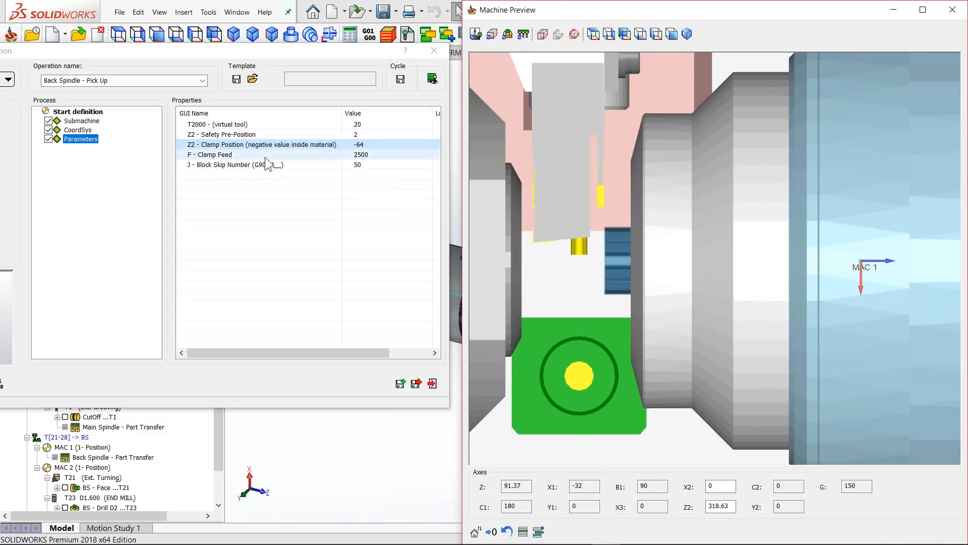
{"action": "left_click", "coordinate": [417, 384]}
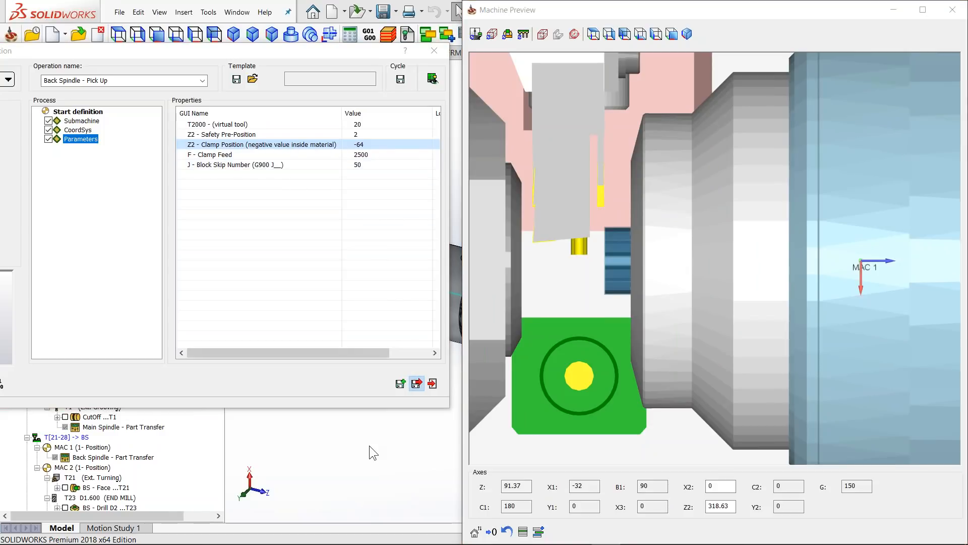
Step: Show the CutOff operation's toolpath on the part and hide it again
{"action": "scroll", "coordinate": [126, 353], "scroll_direction": "down", "scroll_amount": 2}
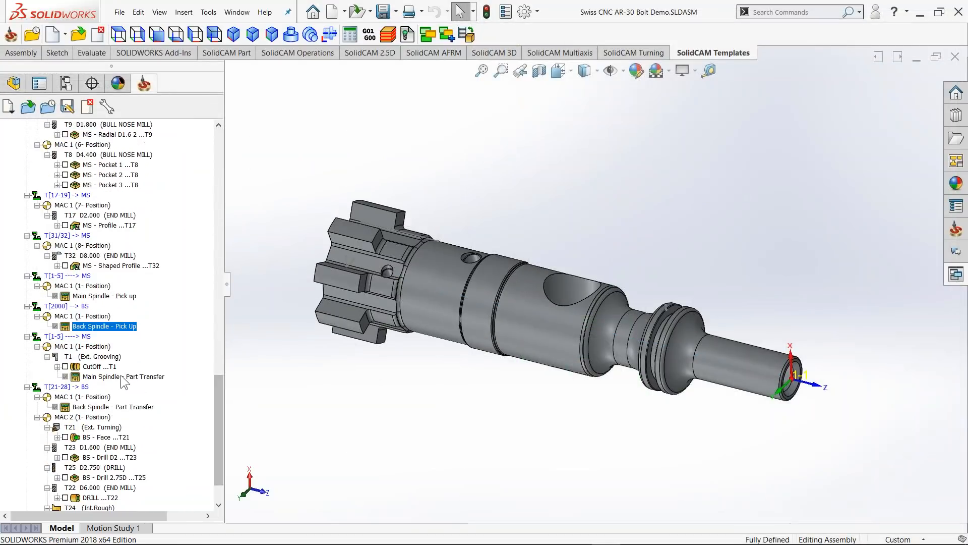
{"action": "left_click", "coordinate": [66, 368]}
{"action": "left_click", "coordinate": [65, 367]}
{"action": "left_click", "coordinate": [65, 366]}
Step: Select the Main Spindle - Part Transfer and Back Spindle - Part Transfer operations together
{"action": "left_click", "coordinate": [94, 377]}
{"action": "left_click", "coordinate": [108, 407], "text": "ctrl"}
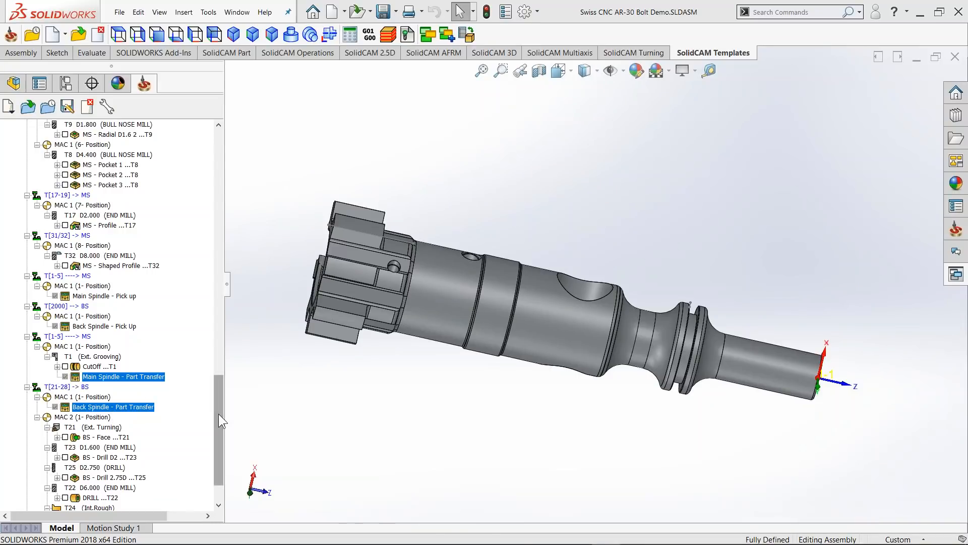
Step: Show the toolpaths of the back-spindle operations from BS - Face through BS - ID Turn, hide them, and select Back Spindle - Part Release
{"action": "scroll", "coordinate": [155, 337], "scroll_direction": "down", "scroll_amount": 2}
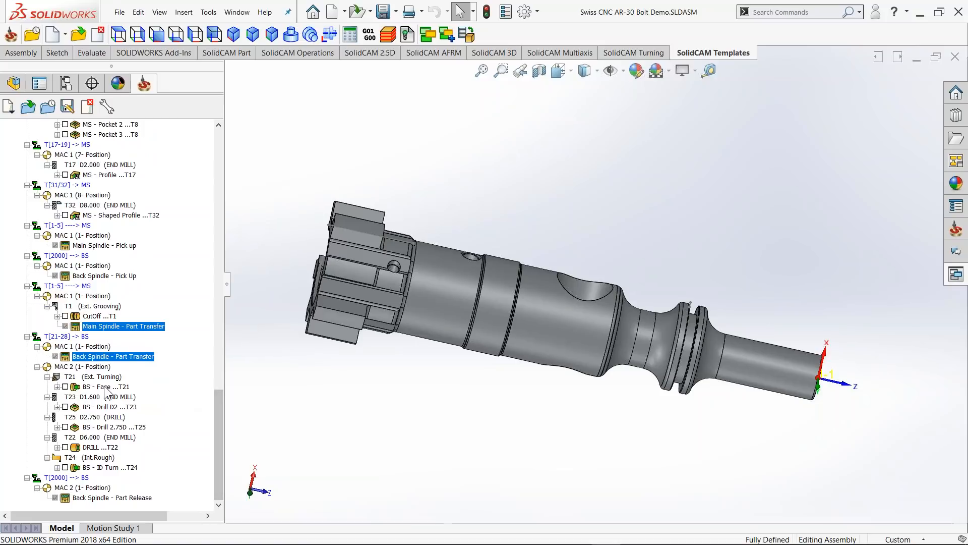
{"action": "left_click", "coordinate": [121, 387]}
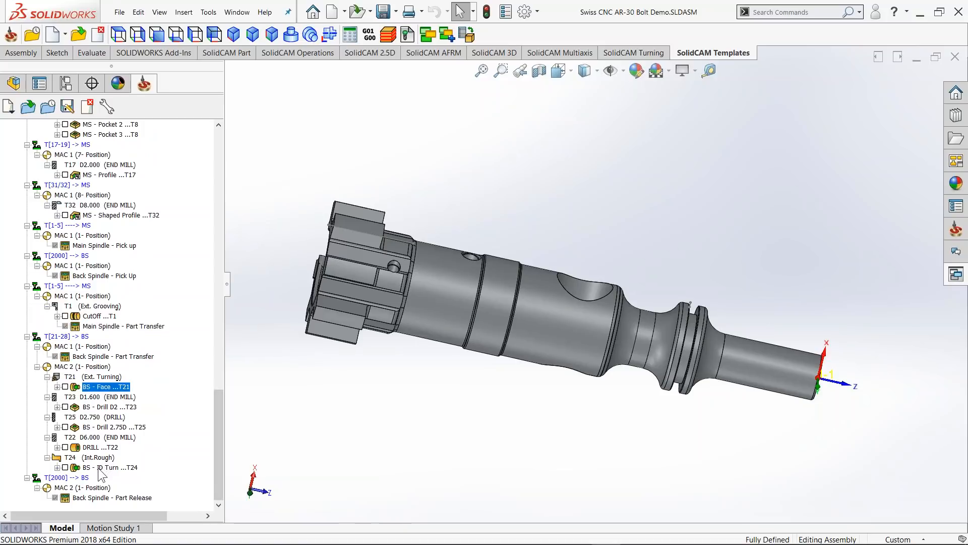
{"action": "left_click", "coordinate": [102, 468], "text": "shift"}
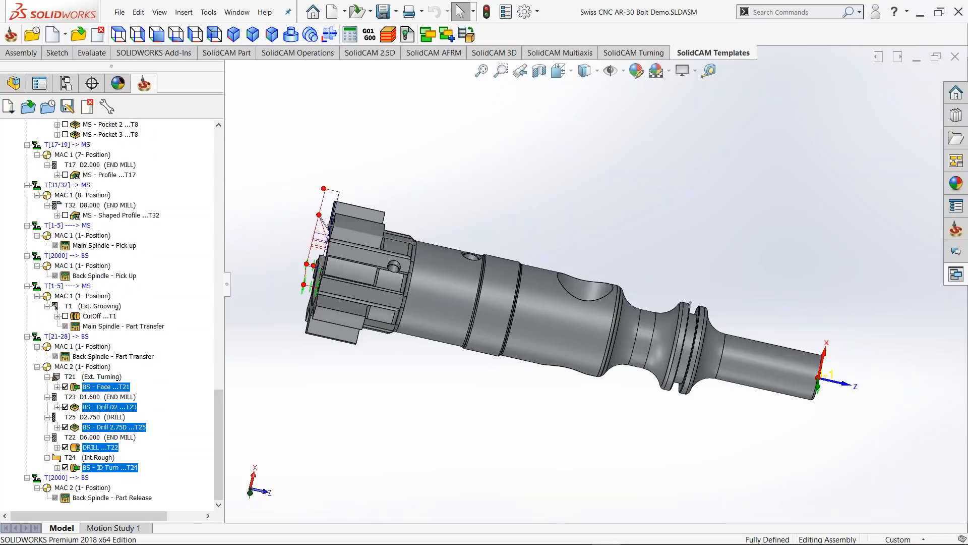
{"action": "middle_click_drag", "start_coordinate": [475, 382], "coordinate": [525, 403]}
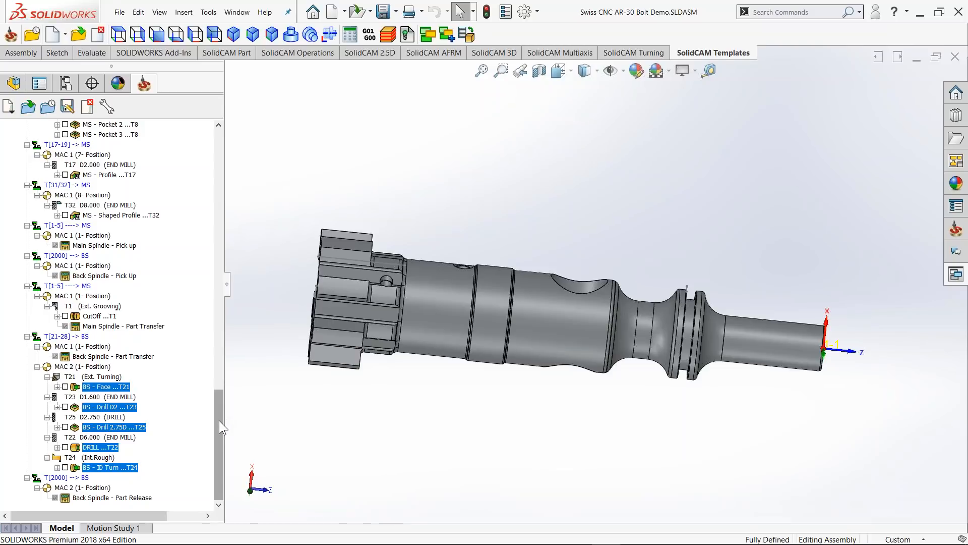
{"action": "left_click", "coordinate": [135, 497]}
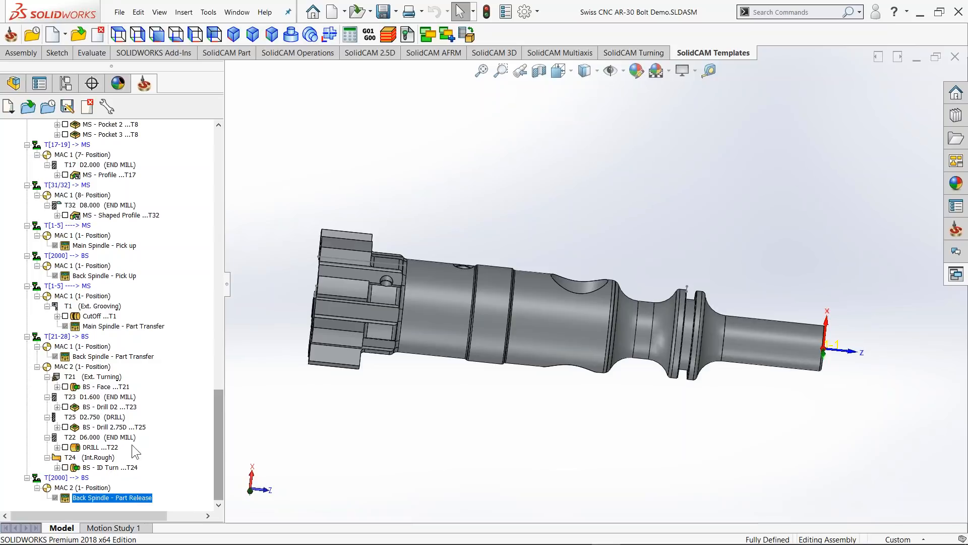
Step: View the Template Manager for the operations from Main Spindle - Pick up through Back Spindle - Part Transfer, and exit without creating a template
{"action": "left_click", "coordinate": [127, 247]}
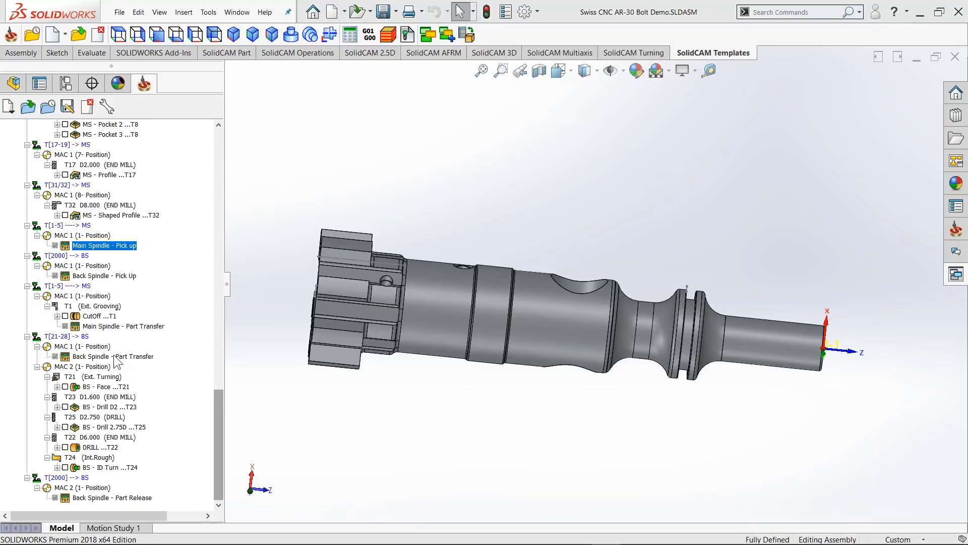
{"action": "left_click", "coordinate": [112, 356], "text": "shift"}
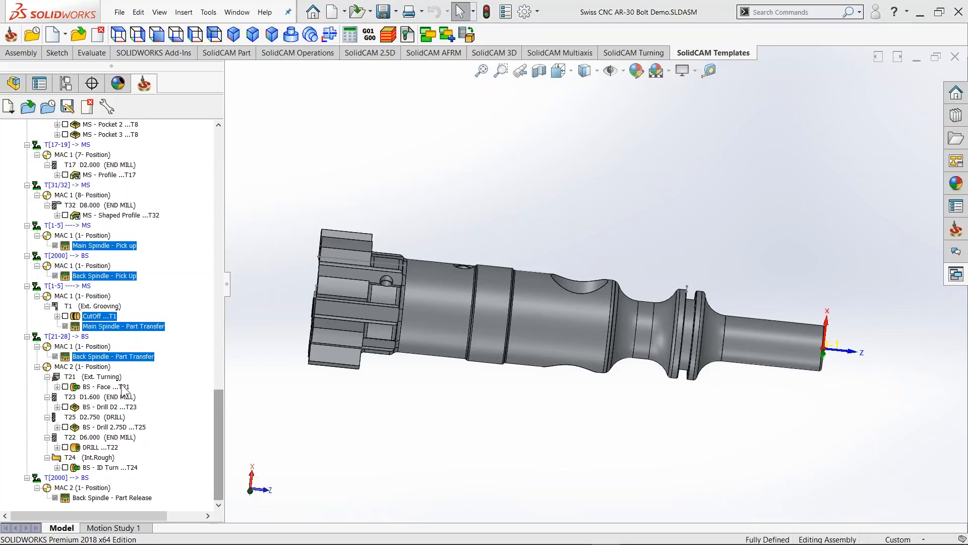
{"action": "right_click", "coordinate": [122, 358]}
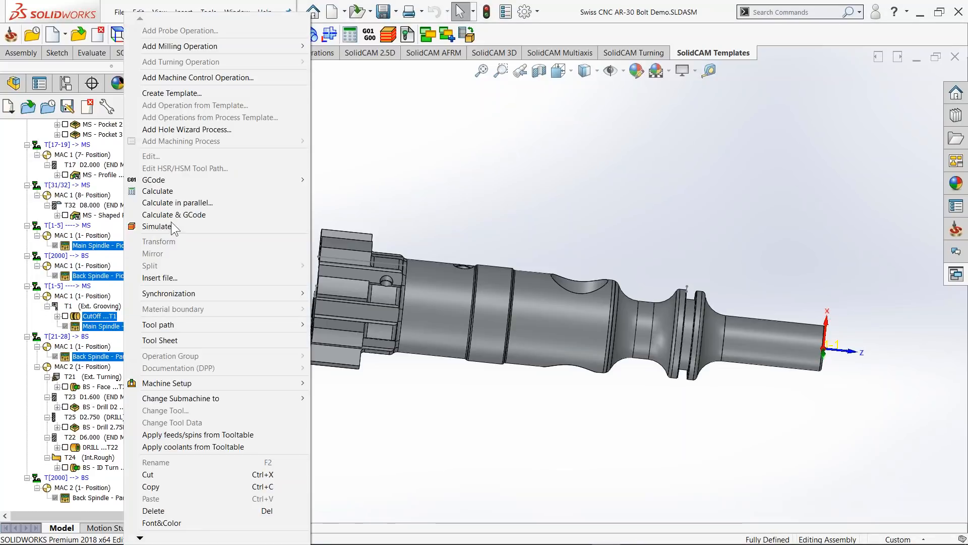
{"action": "left_click", "coordinate": [208, 95]}
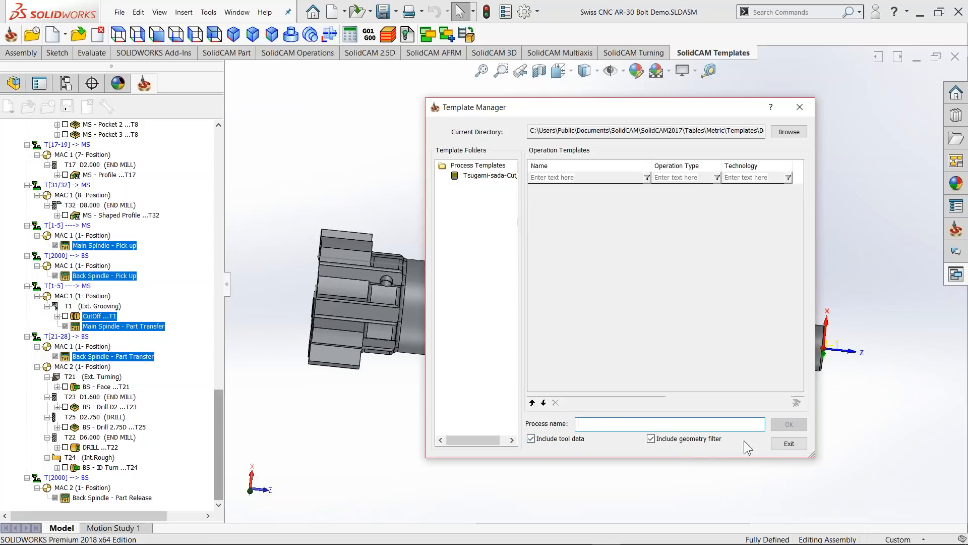
{"action": "left_click", "coordinate": [788, 444]}
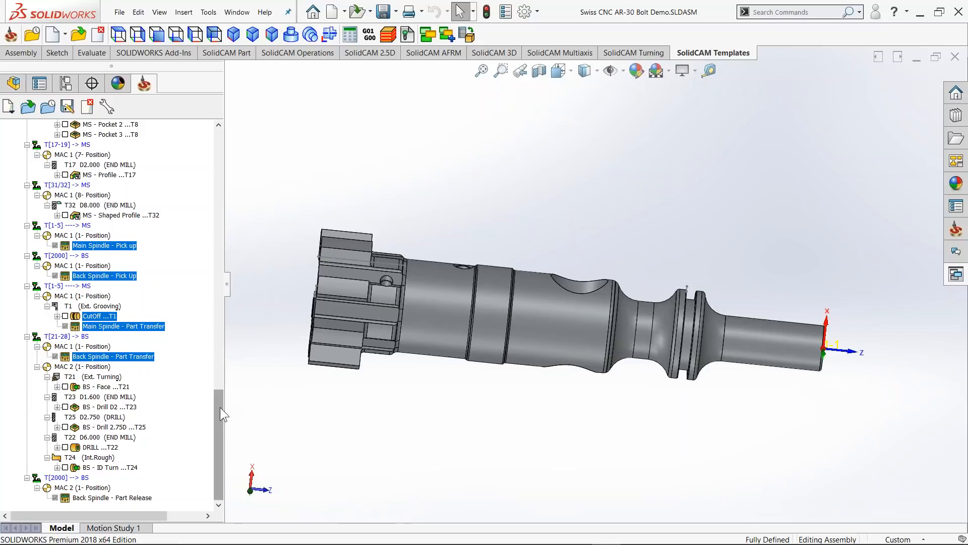
Step: Select the Setup in the operations tree and display the CommandManager with large buttons and text
{"action": "left_click_drag", "start_coordinate": [220, 404], "coordinate": [204, 138]}
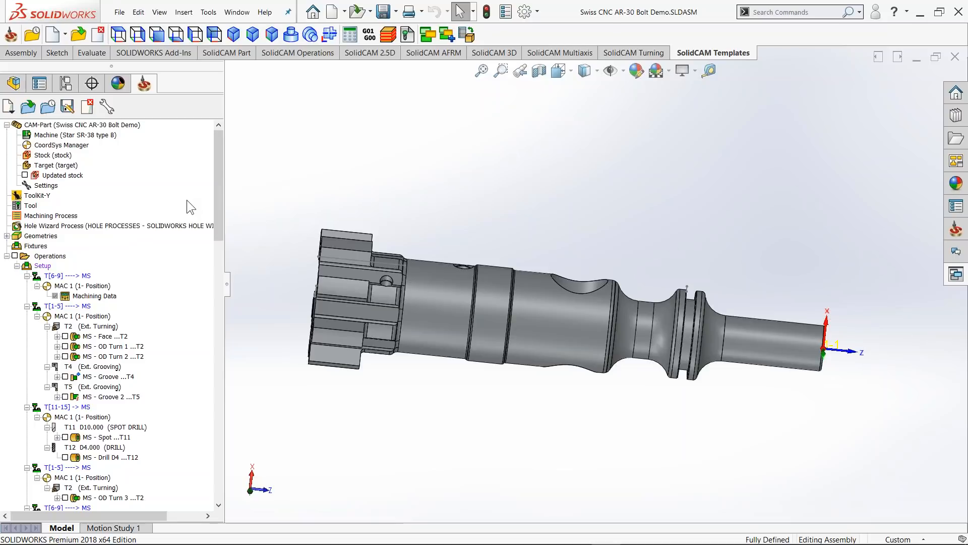
{"action": "left_click", "coordinate": [45, 266]}
{"action": "right_click", "coordinate": [46, 270]}
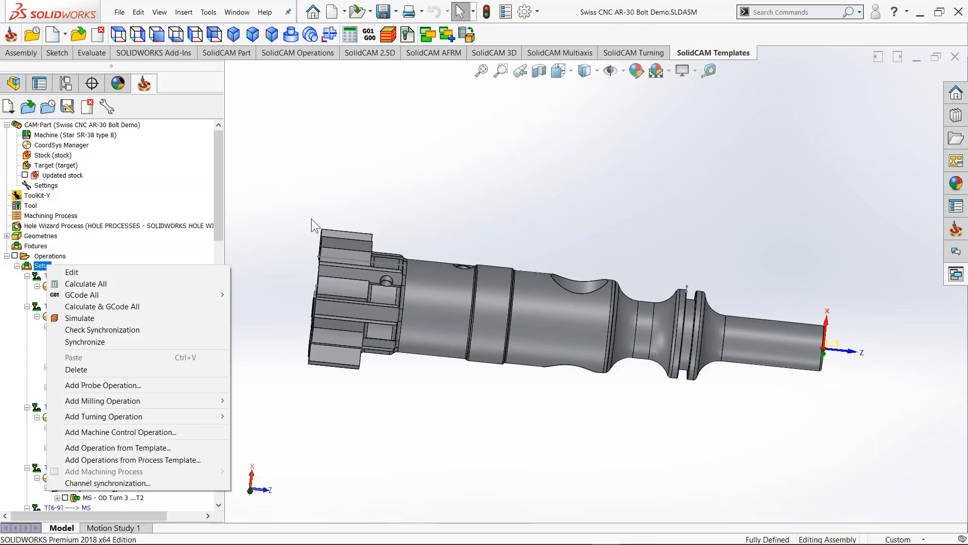
{"action": "right_click", "coordinate": [524, 31]}
{"action": "right_click", "coordinate": [525, 31]}
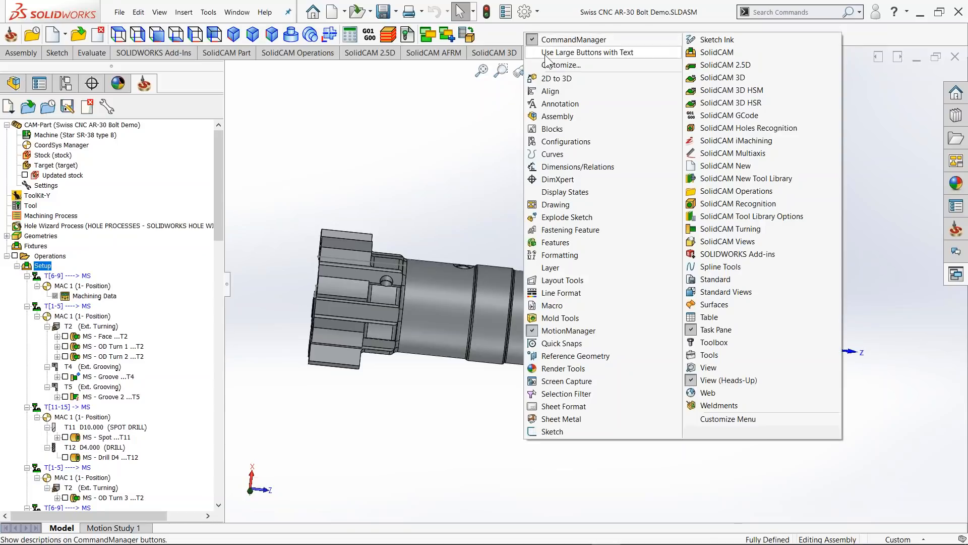
{"action": "left_click", "coordinate": [538, 50]}
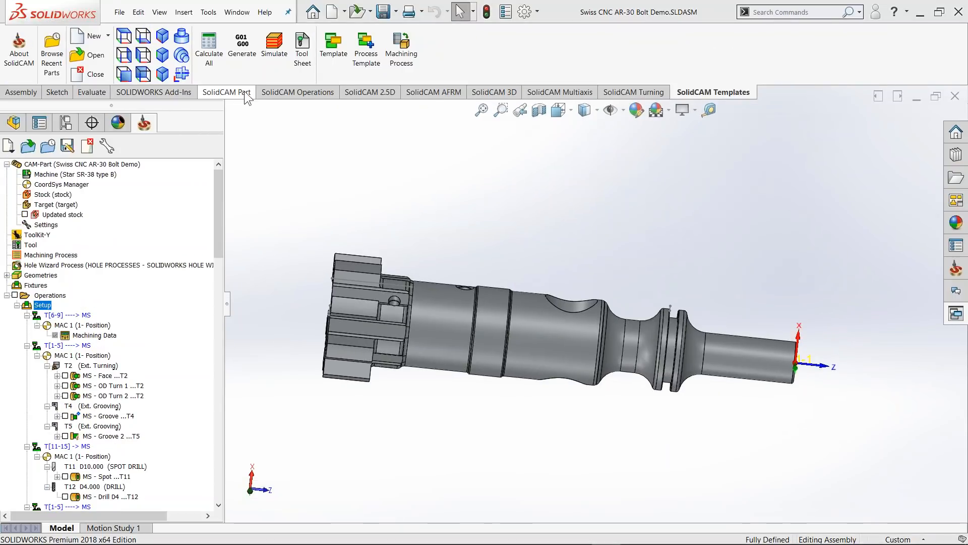
Step: Open Channel Synchronization for the setup from the SolidCAM operation commands
{"action": "left_click", "coordinate": [241, 92]}
{"action": "left_click", "coordinate": [282, 92]}
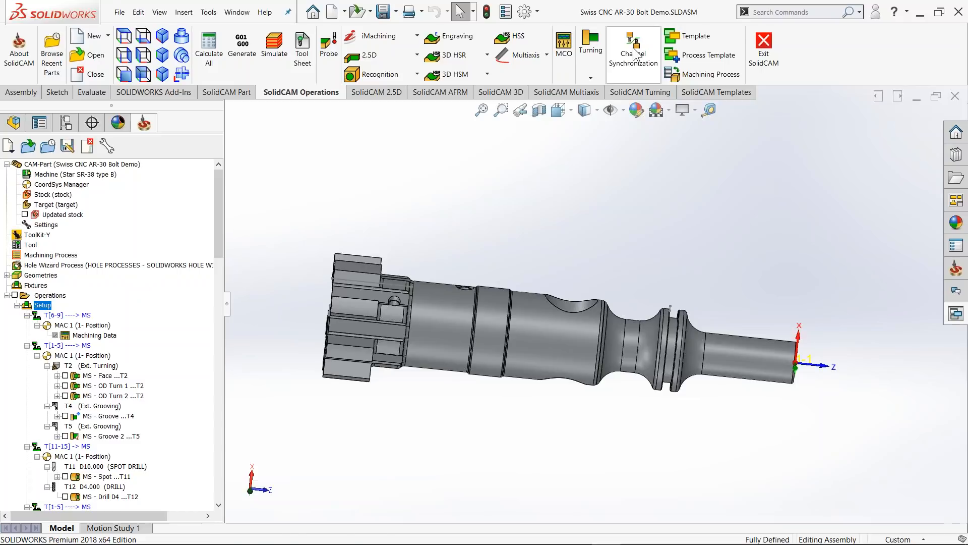
{"action": "left_click", "coordinate": [635, 54]}
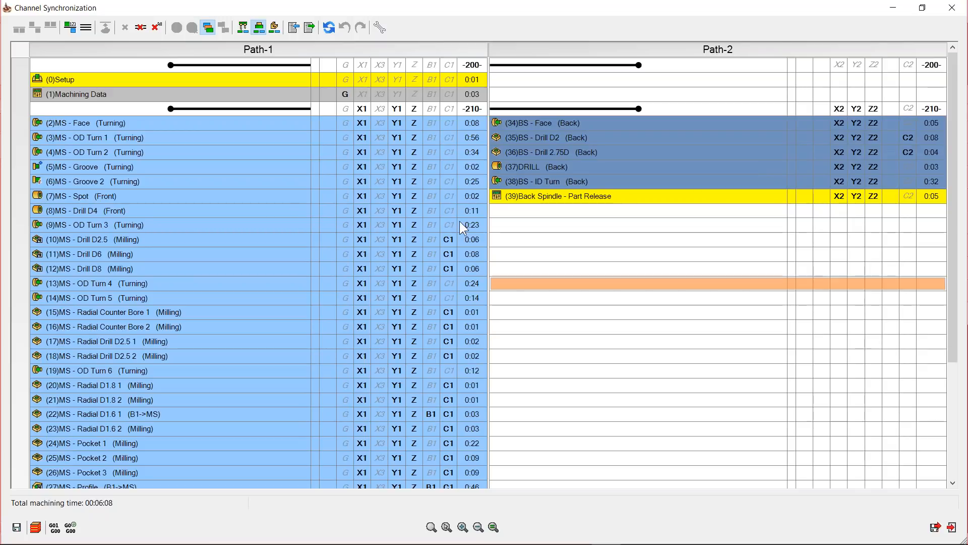
Step: Remove all synchronizations between Path-1 and Path-2, and look through the operations listed in both channels
{"action": "left_click", "coordinate": [157, 28]}
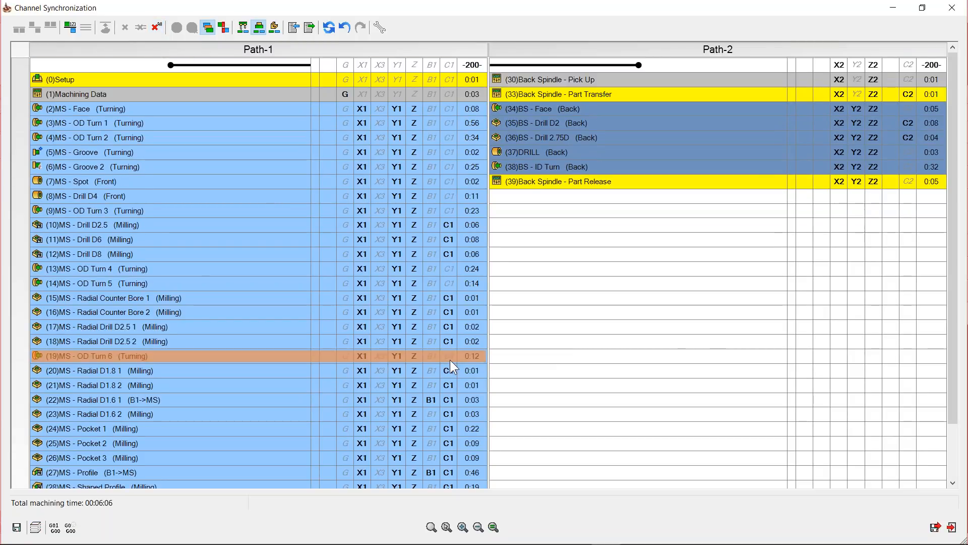
{"action": "scroll", "coordinate": [462, 380], "scroll_direction": "down", "scroll_amount": 3}
{"action": "scroll", "coordinate": [459, 363], "scroll_direction": "up", "scroll_amount": 3}
{"action": "mouse_move", "coordinate": [467, 228]}
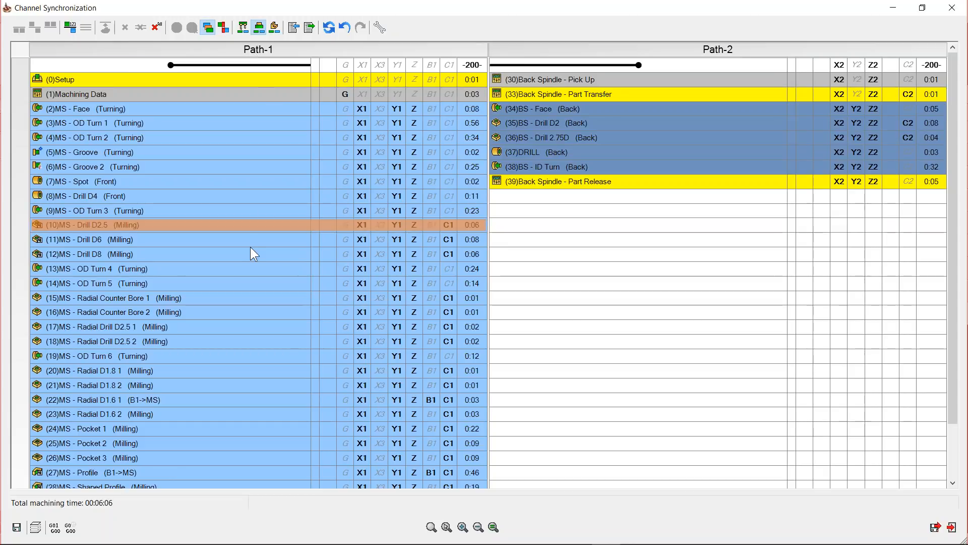
{"action": "scroll", "coordinate": [245, 302], "scroll_direction": "down", "scroll_amount": 1}
{"action": "scroll", "coordinate": [241, 363], "scroll_direction": "down", "scroll_amount": 1}
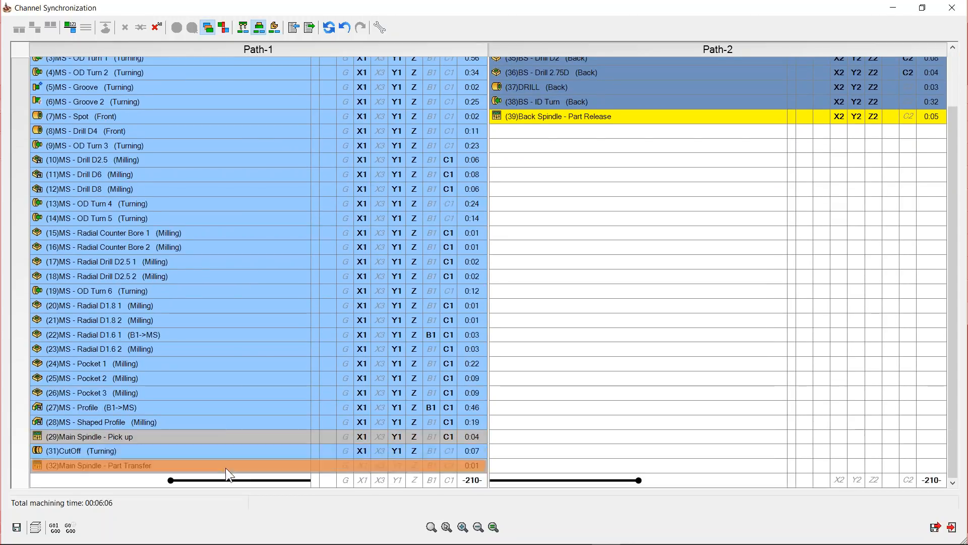
{"action": "scroll", "coordinate": [340, 326], "scroll_direction": "up", "scroll_amount": 1}
{"action": "scroll", "coordinate": [340, 326], "scroll_direction": "up", "scroll_amount": 2}
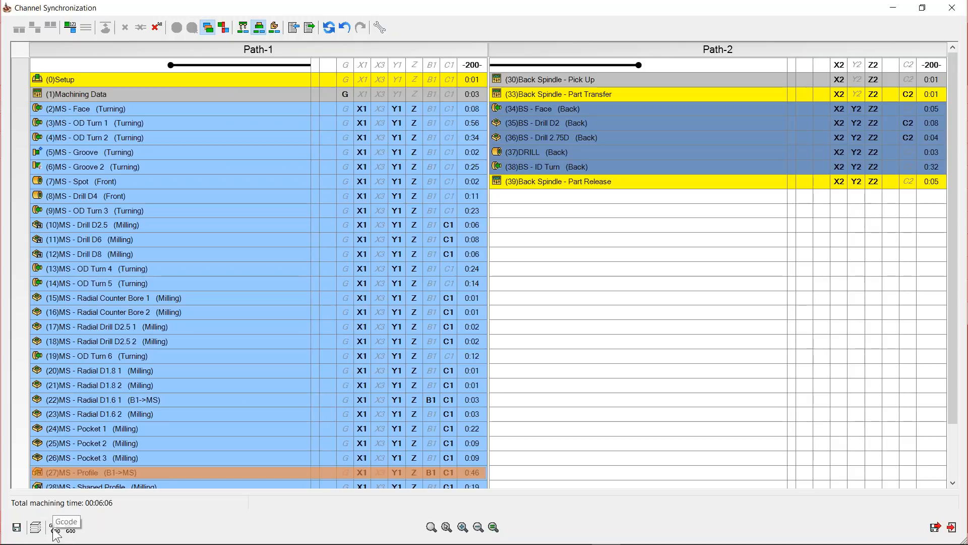
Step: Show the red status markers beside the operations, check them in both paths, and select MS - Groove 2 in Path-1
{"action": "left_click", "coordinate": [123, 440]}
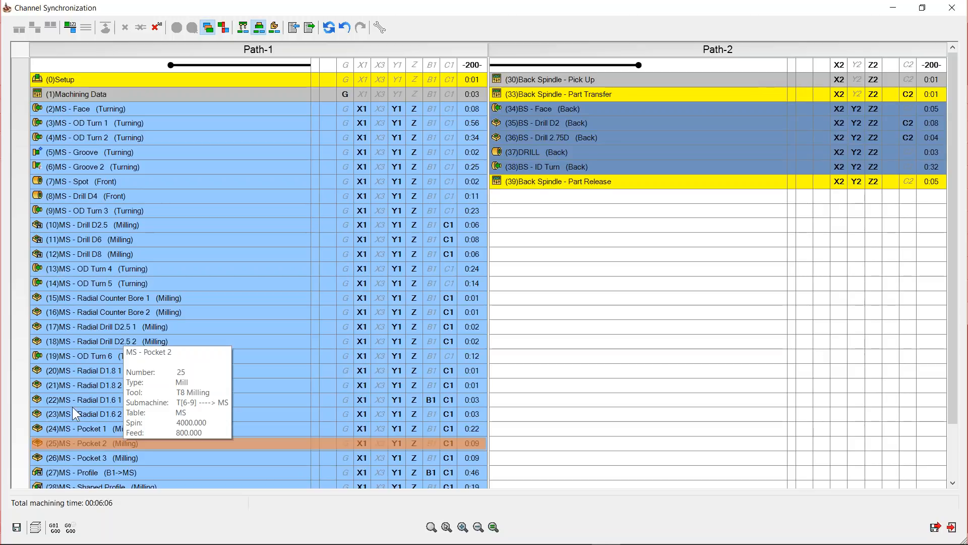
{"action": "left_click", "coordinate": [224, 28]}
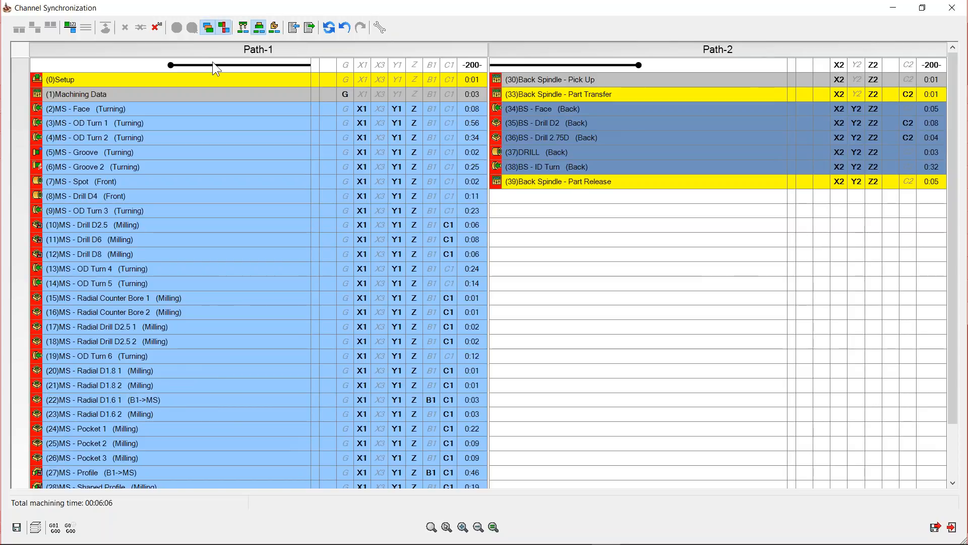
{"action": "scroll", "coordinate": [35, 400], "scroll_direction": "down", "scroll_amount": 3}
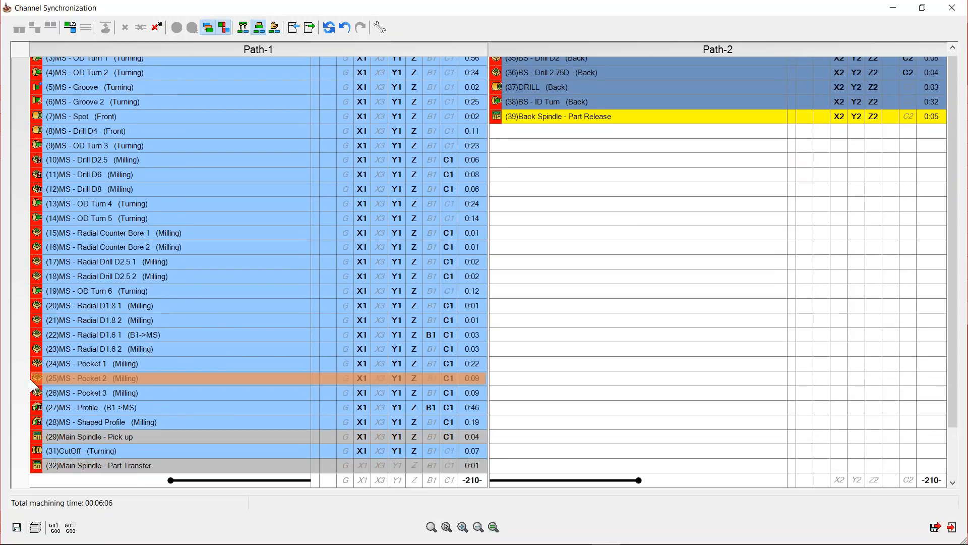
{"action": "scroll", "coordinate": [331, 144], "scroll_direction": "up", "scroll_amount": 3}
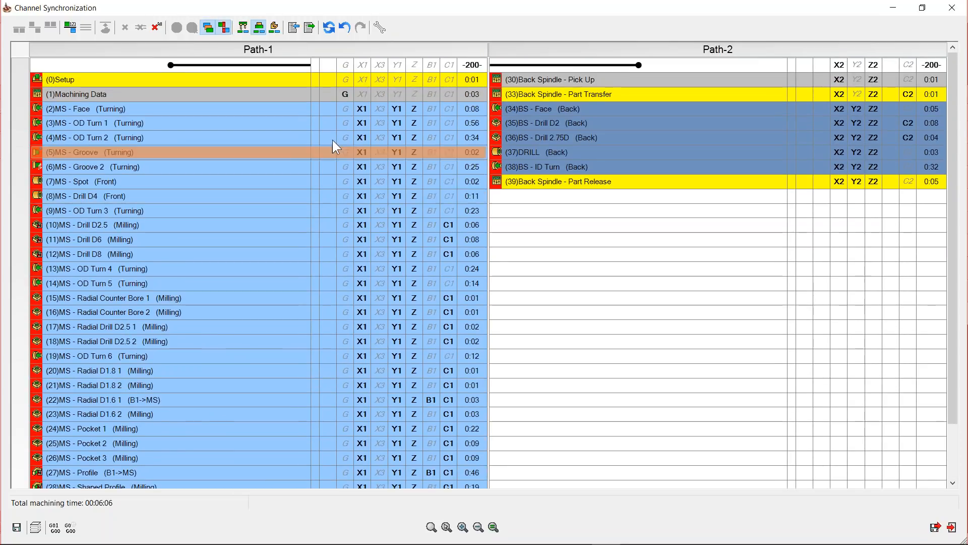
{"action": "left_click", "coordinate": [38, 166]}
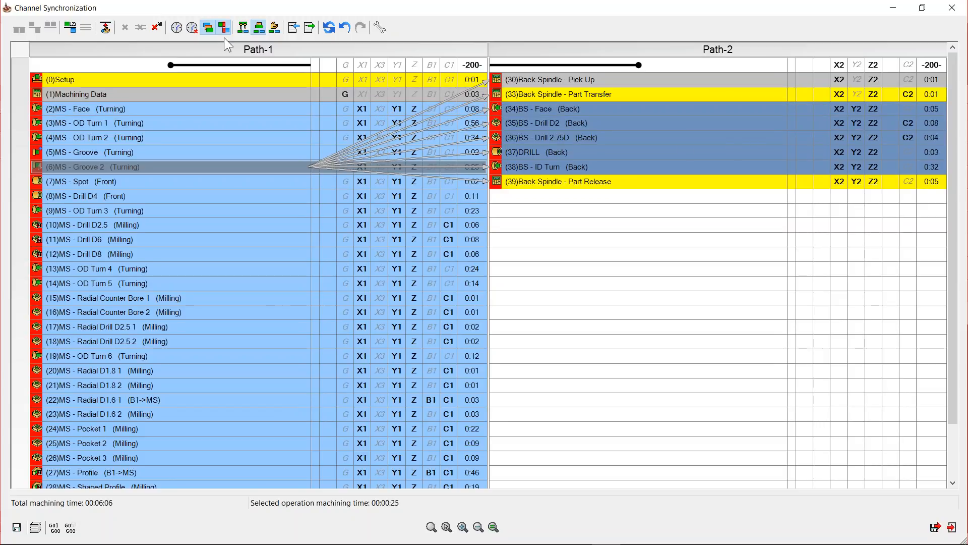
Step: Preview the operations on a proportional time scale, and return to the uniform row list without the red markers
{"action": "left_click", "coordinate": [208, 27]}
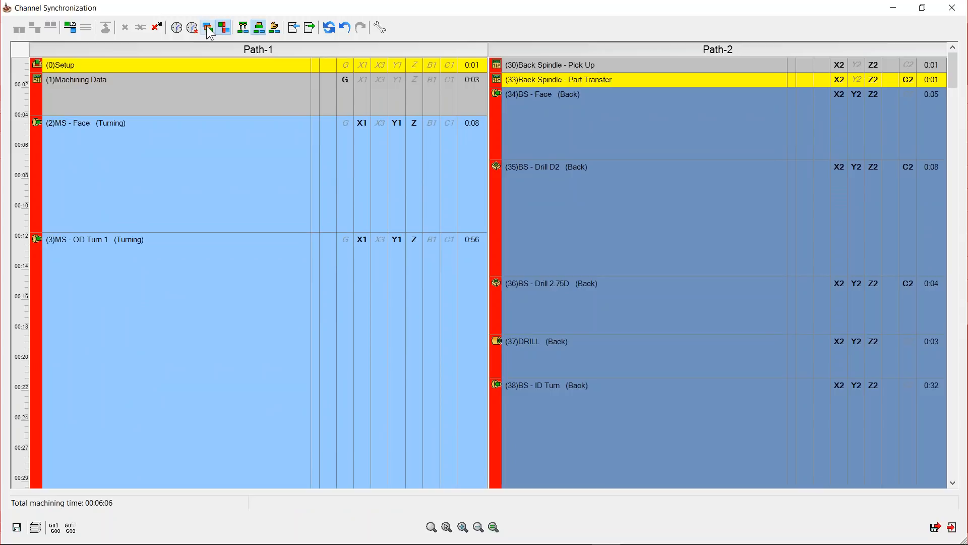
{"action": "left_click", "coordinate": [223, 28]}
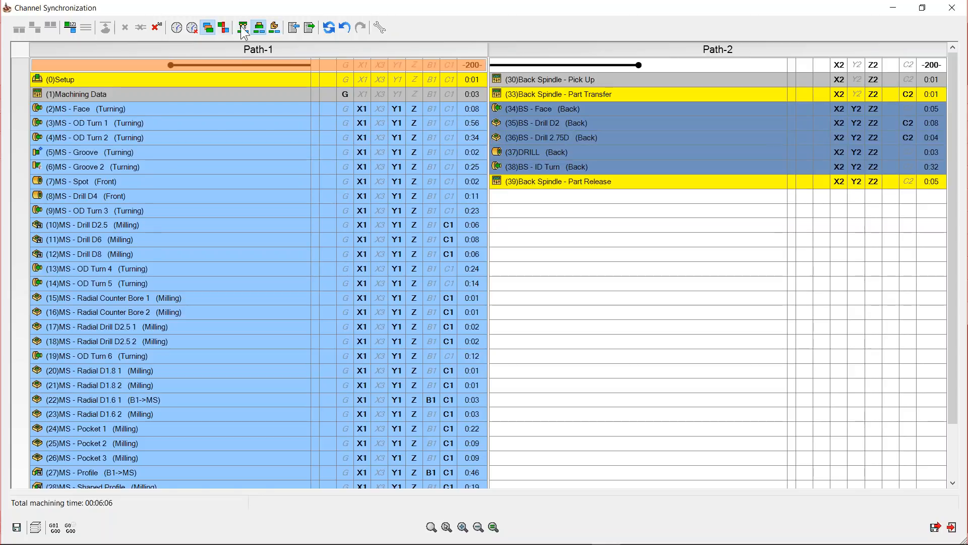
Step: Color the operations by submachine to compare both paths, and restore the coloring by table
{"action": "left_click", "coordinate": [257, 28]}
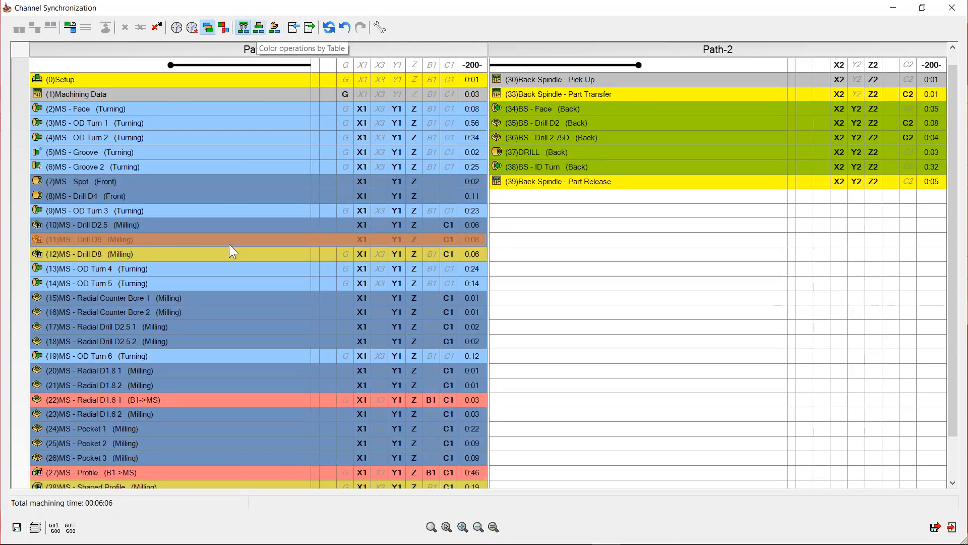
{"action": "scroll", "coordinate": [229, 244], "scroll_direction": "down", "scroll_amount": 3}
{"action": "mouse_move", "coordinate": [230, 253]}
{"action": "scroll", "coordinate": [229, 252], "scroll_direction": "up", "scroll_amount": 3}
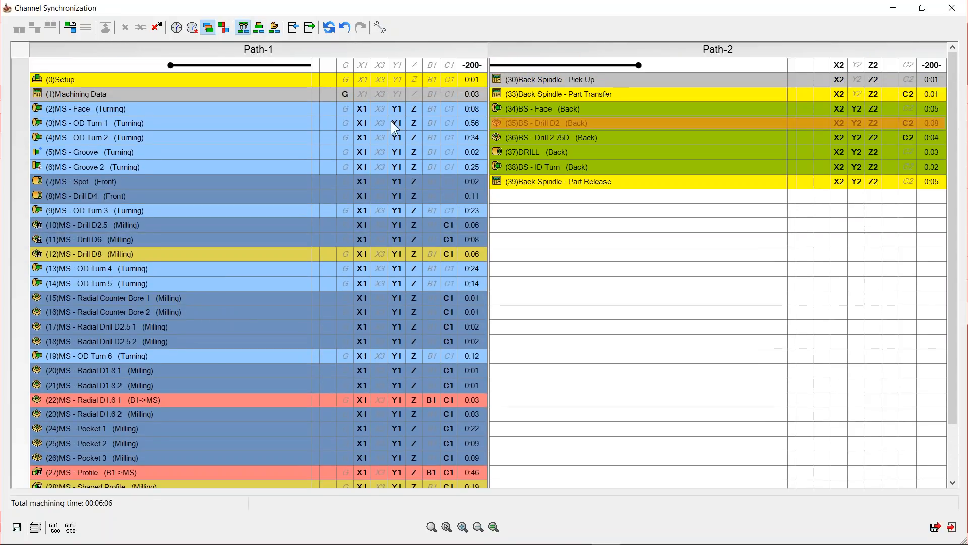
{"action": "left_click", "coordinate": [259, 26]}
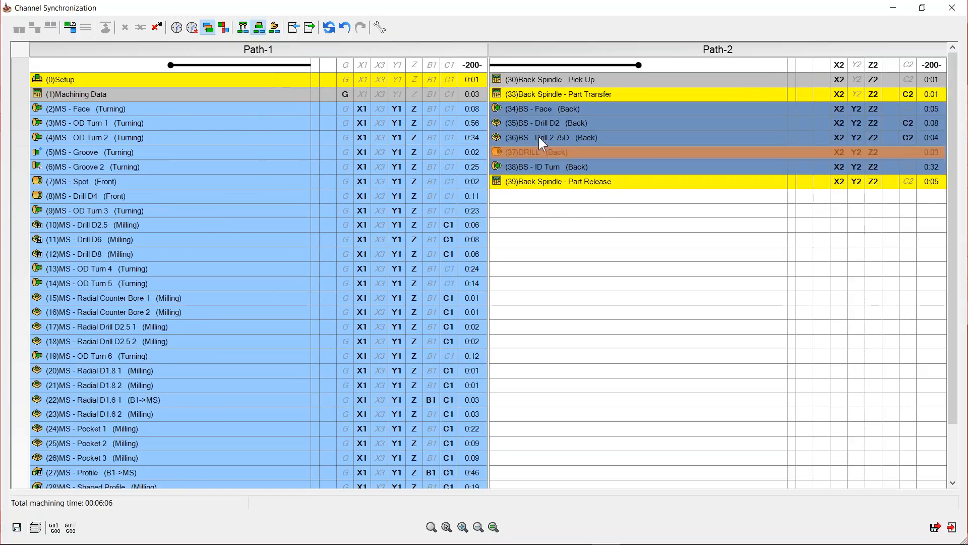
{"action": "mouse_move", "coordinate": [544, 136]}
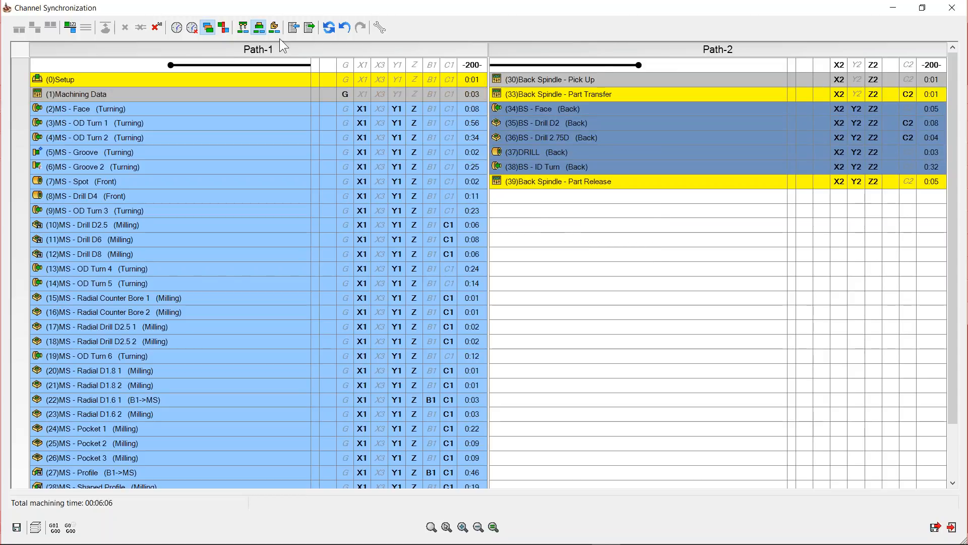
Step: Color the operations by workpiece and look through the lists of both paths
{"action": "left_click", "coordinate": [274, 26]}
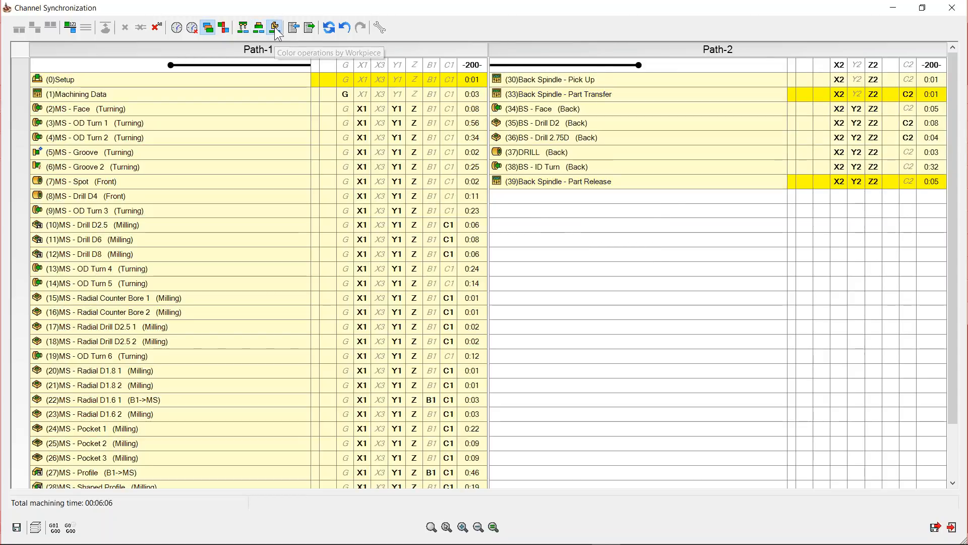
{"action": "scroll", "coordinate": [285, 258], "scroll_direction": "down", "scroll_amount": 2}
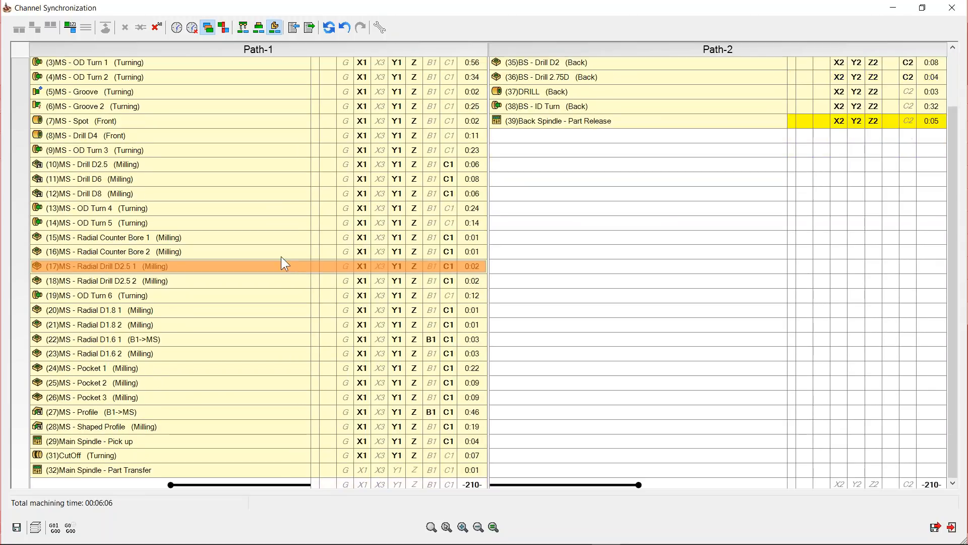
{"action": "scroll", "coordinate": [277, 252], "scroll_direction": "up", "scroll_amount": 2}
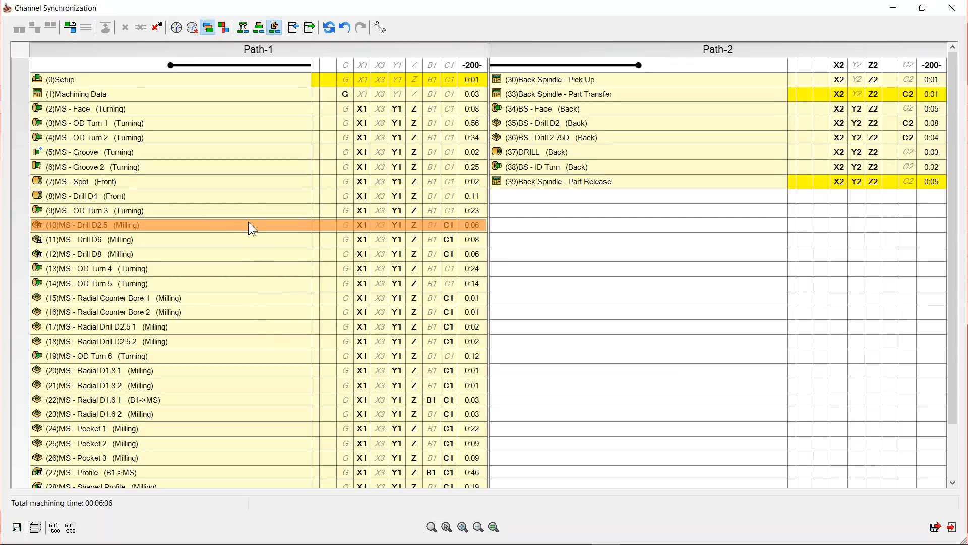
{"action": "mouse_move", "coordinate": [257, 217]}
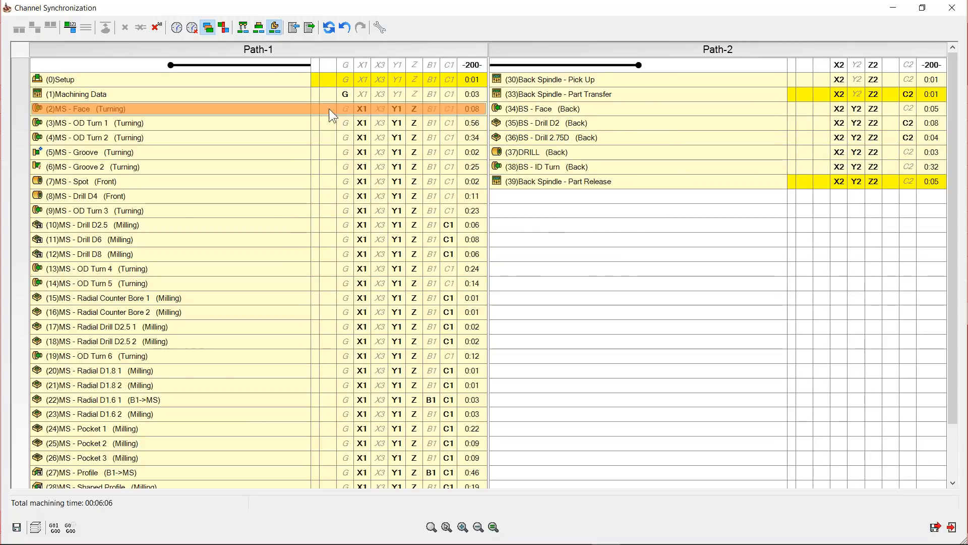
Step: Switch the operation coloring back to coloring by table in both paths
{"action": "left_click", "coordinate": [242, 28]}
{"action": "left_click", "coordinate": [259, 31]}
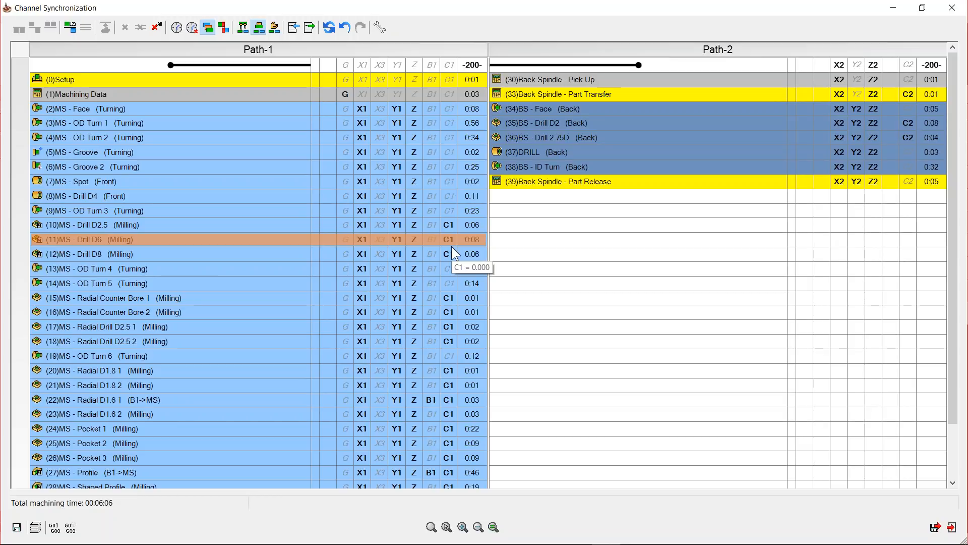
{"action": "left_click", "coordinate": [311, 28]}
{"action": "left_click_drag", "start_coordinate": [464, 360], "coordinate": [412, 352]}
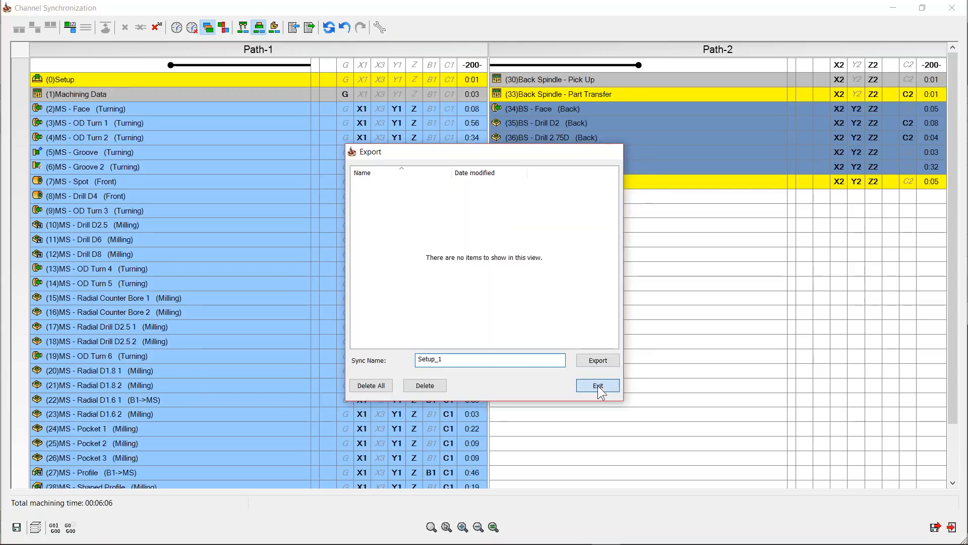
{"action": "left_click", "coordinate": [598, 385]}
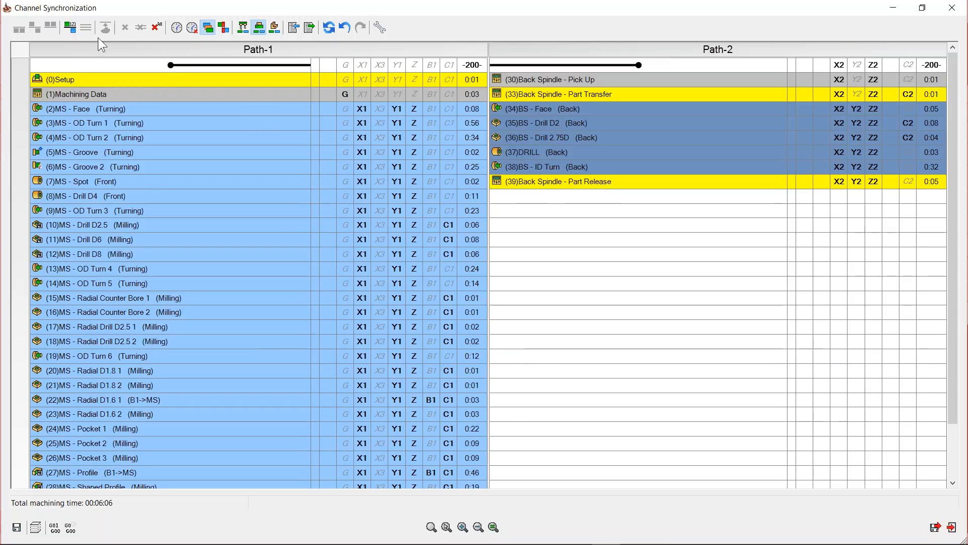
Step: Synchronize all operations as in the CAM Manager and compare the order with the SolidCAM operation tree
{"action": "left_click", "coordinate": [72, 30]}
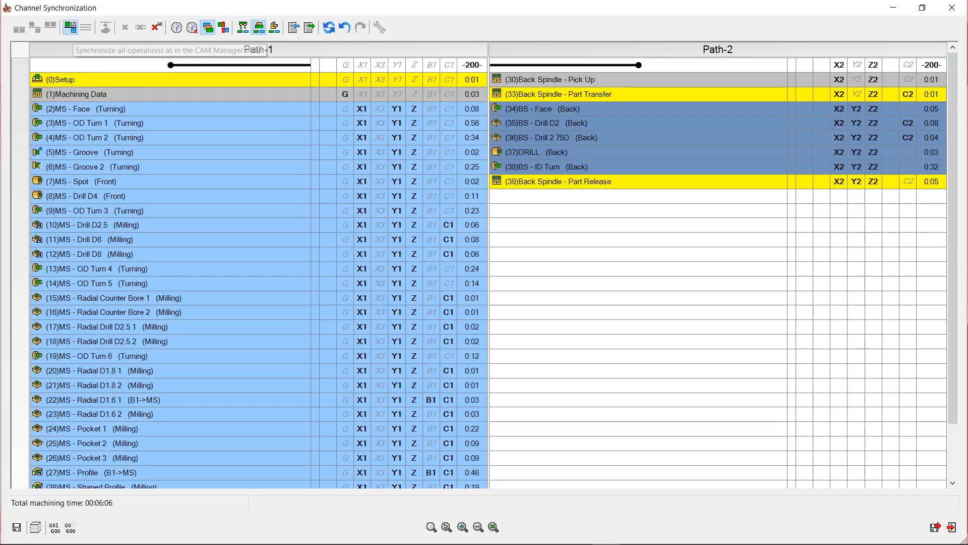
{"action": "double_click", "coordinate": [204, 13]}
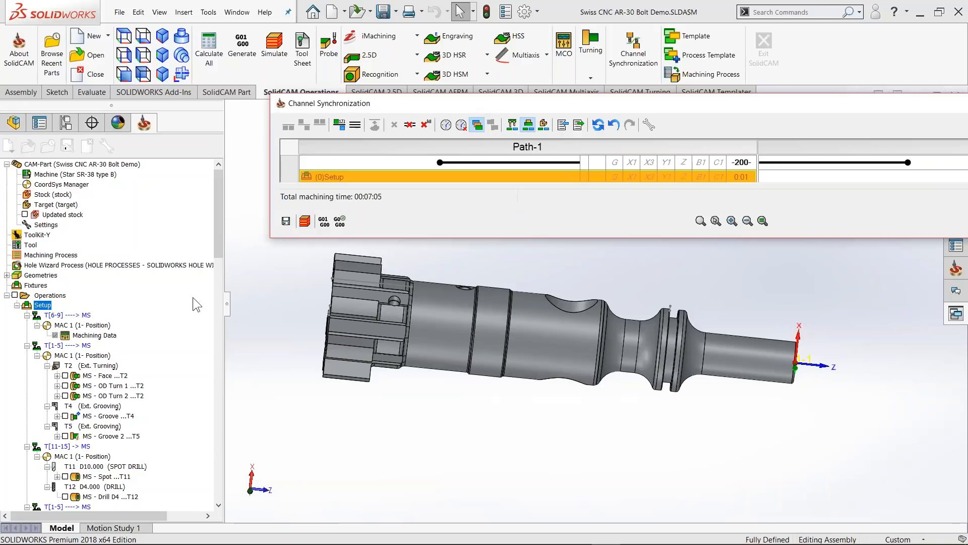
{"action": "left_click", "coordinate": [216, 210]}
{"action": "left_click_drag", "start_coordinate": [216, 209], "coordinate": [220, 297]}
{"action": "double_click", "coordinate": [501, 101]}
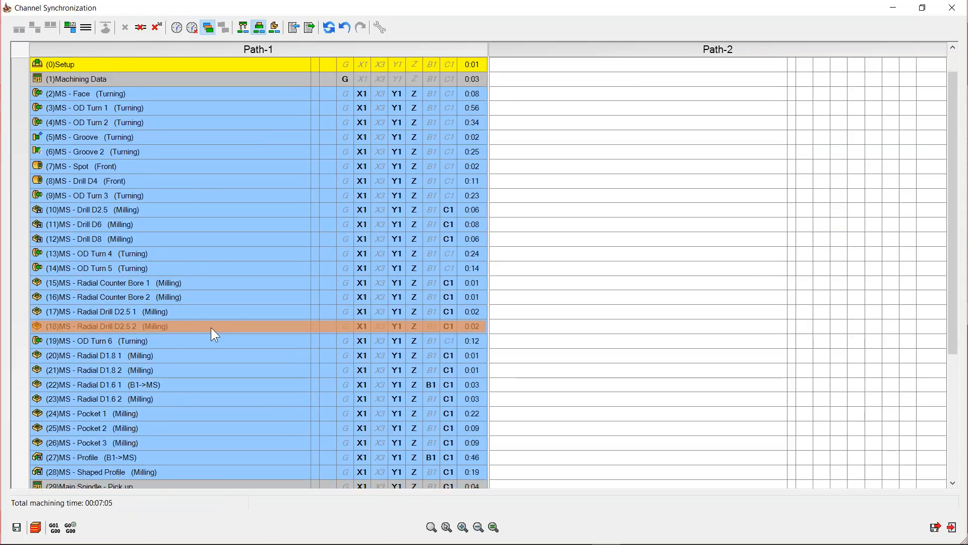
Step: Examine how pick up, cutoff, part transfer and the back-spindle operations are synchronized across Path-1 and Path-2
{"action": "scroll", "coordinate": [212, 329], "scroll_direction": "down", "scroll_amount": 2}
{"action": "scroll", "coordinate": [230, 323], "scroll_direction": "down", "scroll_amount": 4}
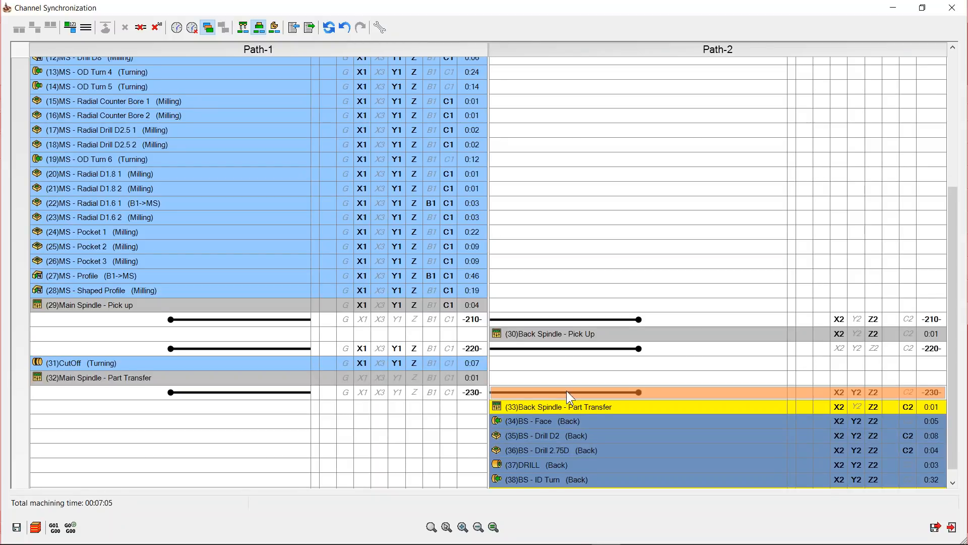
{"action": "scroll", "coordinate": [567, 390], "scroll_direction": "down", "scroll_amount": 1}
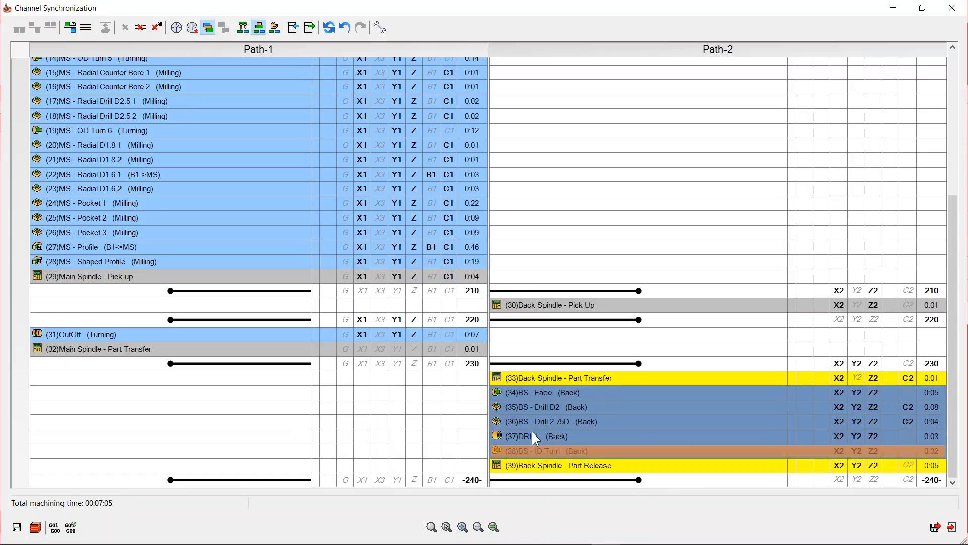
{"action": "mouse_move", "coordinate": [549, 413]}
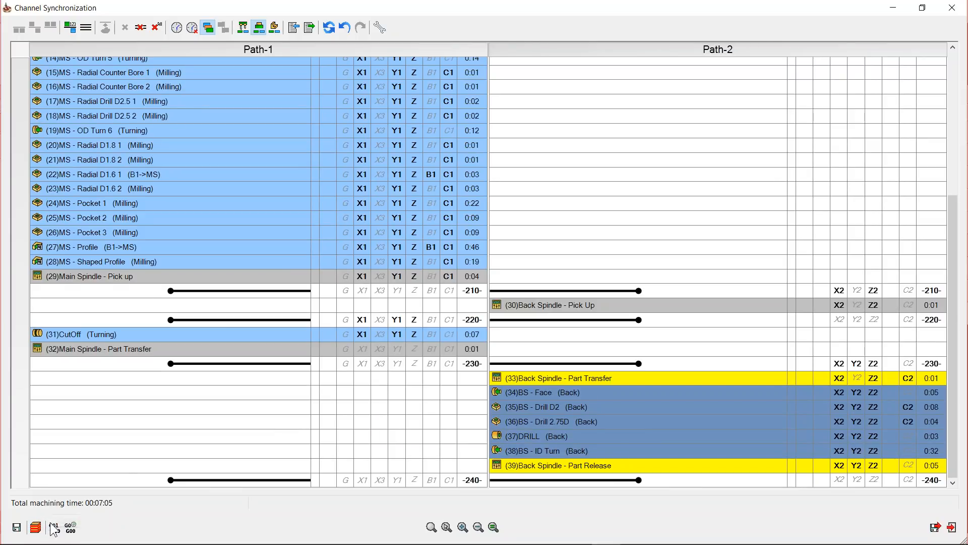
Step: Export the current synchronization under the sync name Default
{"action": "left_click", "coordinate": [311, 32]}
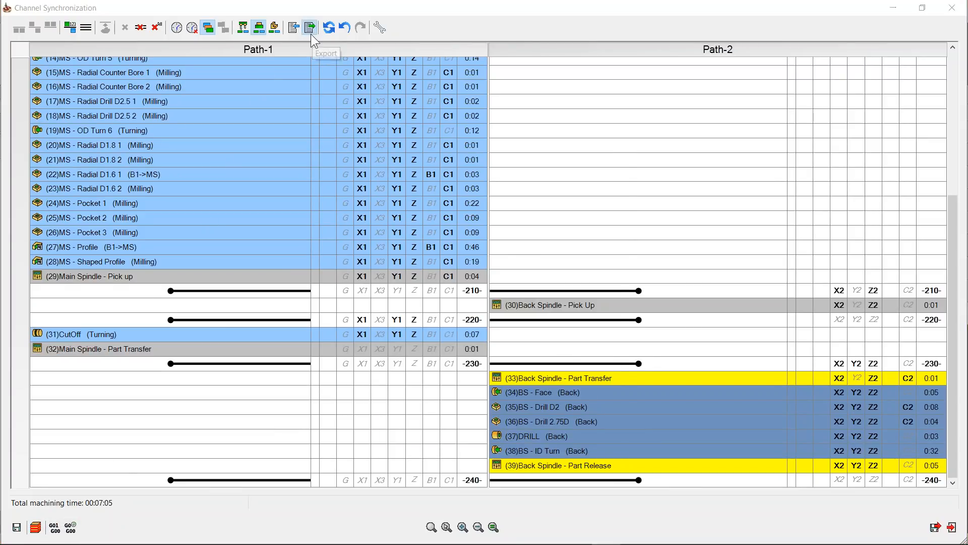
{"action": "type", "text": "Default"}
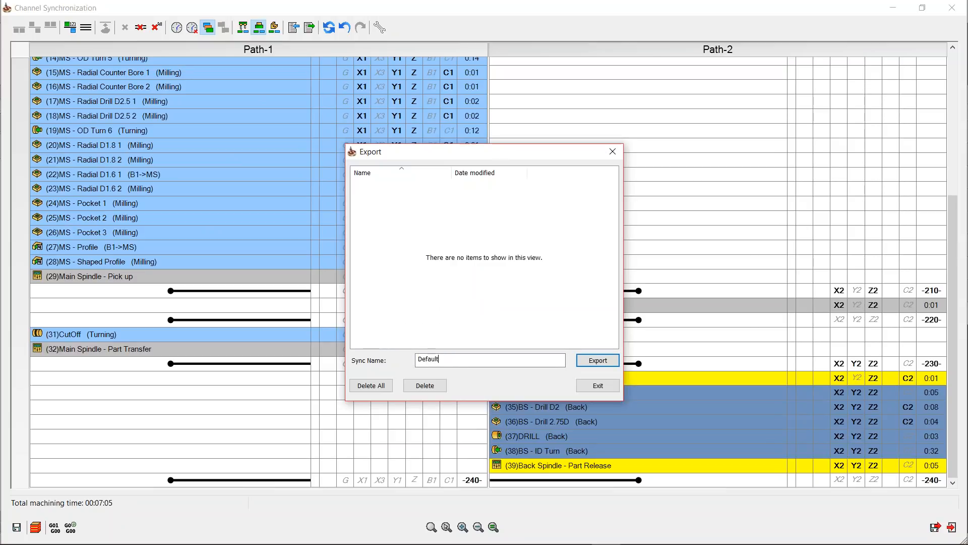
{"action": "left_click", "coordinate": [581, 362]}
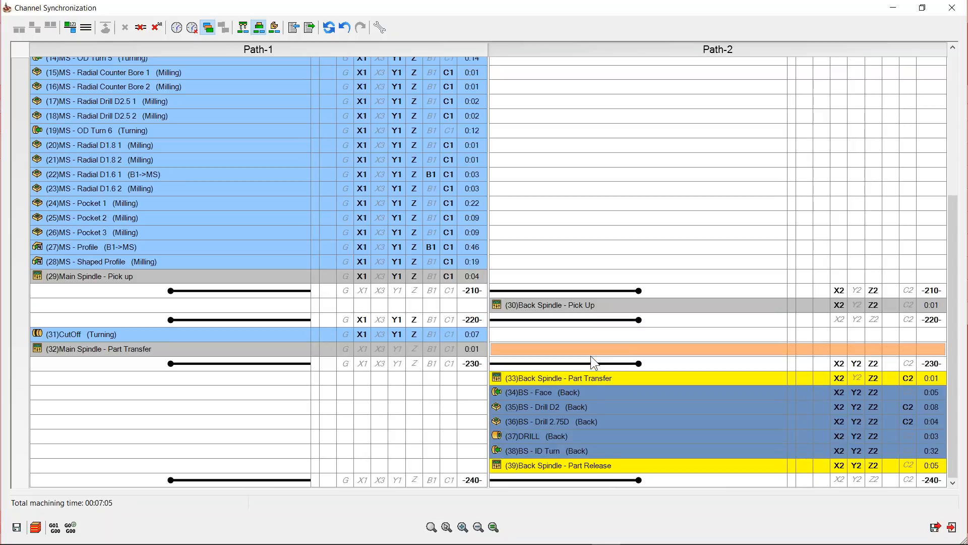
Step: Review the operation order in the CAM tree and both paths, and add a new workpiece whose machining starts at BS - Face in Path-2
{"action": "left_click", "coordinate": [536, 392]}
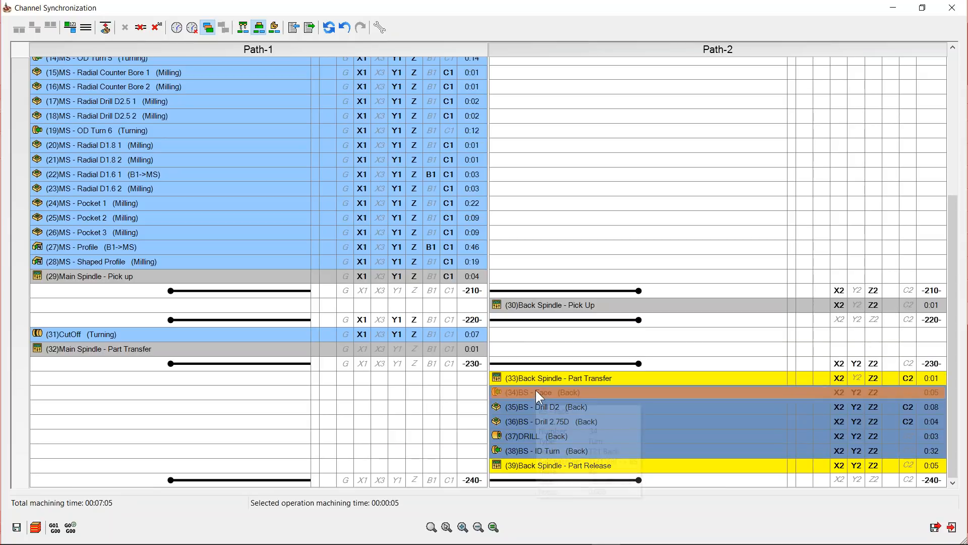
{"action": "mouse_move", "coordinate": [530, 391]}
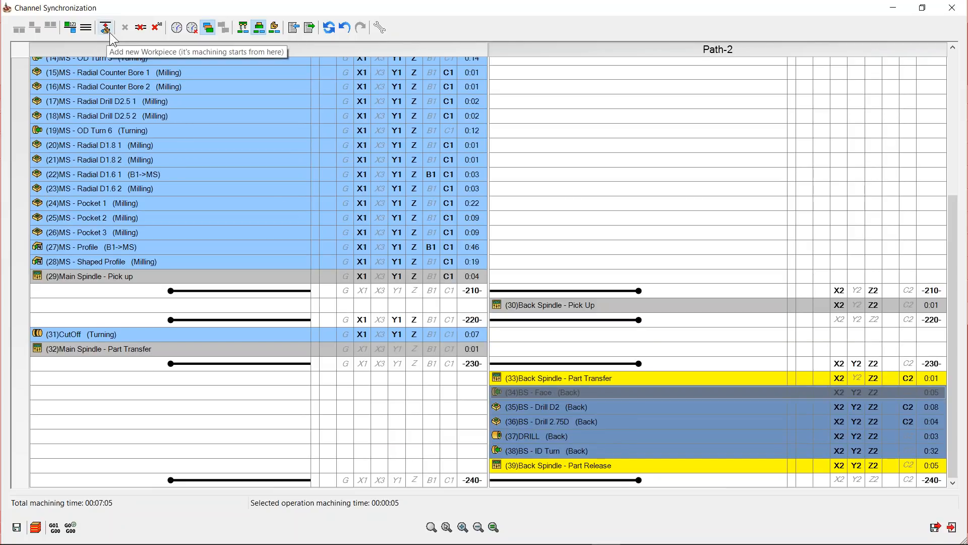
{"action": "left_click_drag", "start_coordinate": [148, 8], "coordinate": [406, 42]}
{"action": "scroll", "coordinate": [156, 308], "scroll_direction": "down", "scroll_amount": 16}
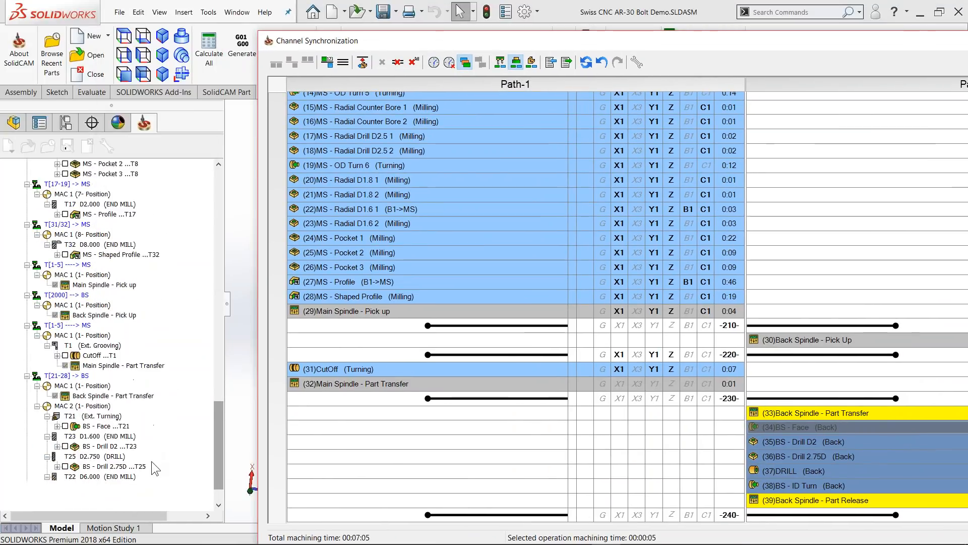
{"action": "scroll", "coordinate": [152, 461], "scroll_direction": "down", "scroll_amount": 2}
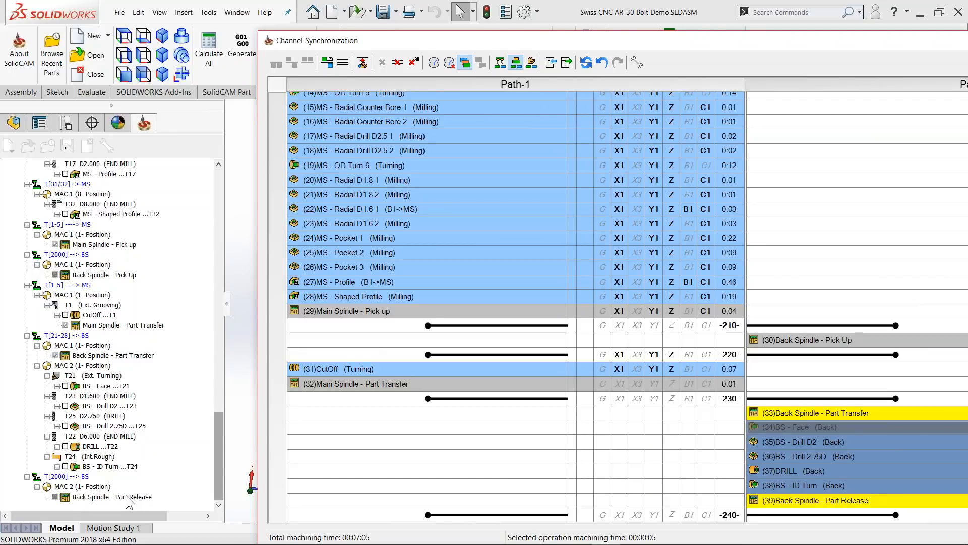
{"action": "left_click_drag", "start_coordinate": [219, 437], "coordinate": [219, 195]}
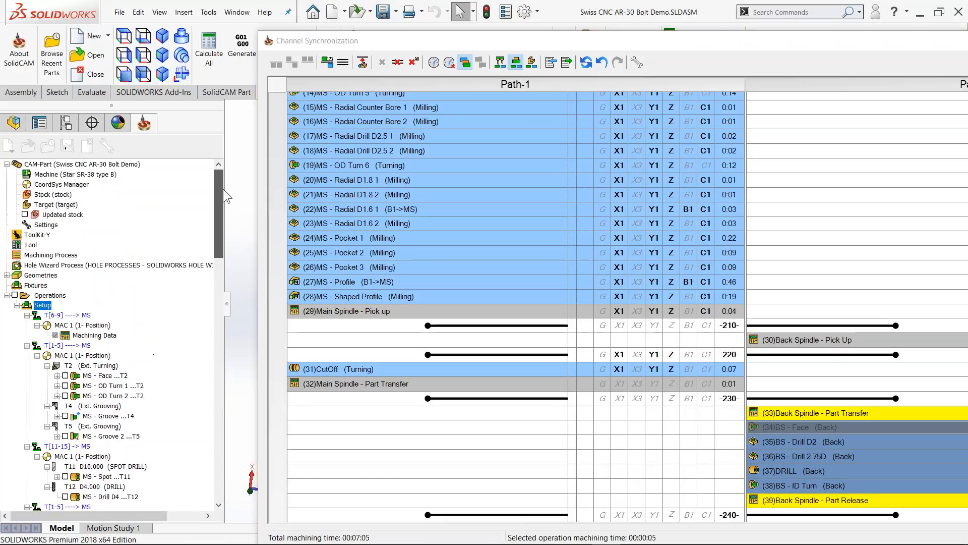
{"action": "double_click", "coordinate": [537, 44]}
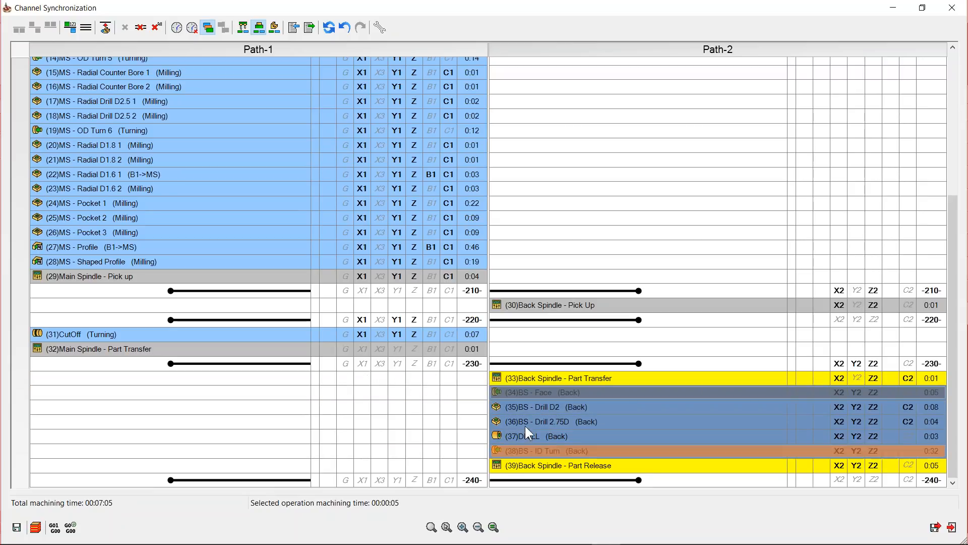
{"action": "scroll", "coordinate": [571, 180], "scroll_direction": "up", "scroll_amount": 2}
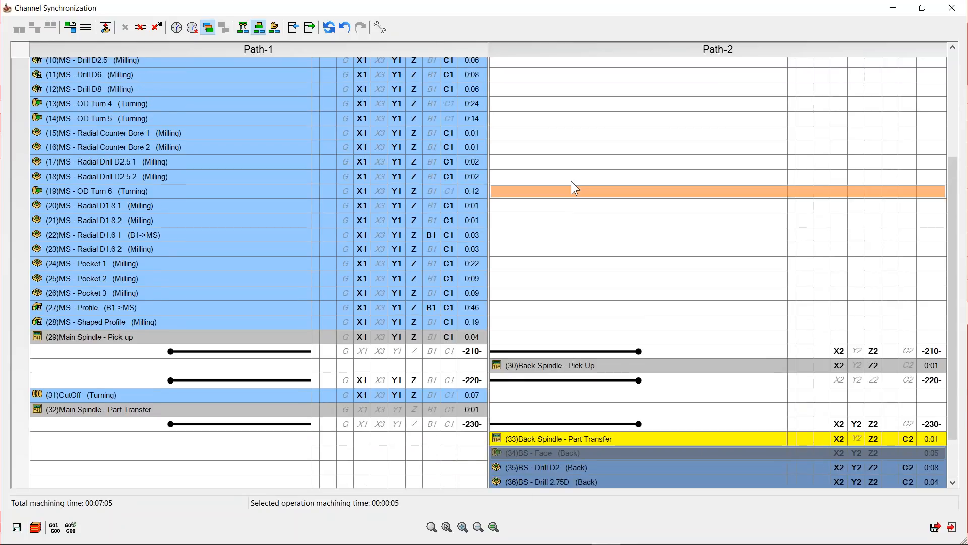
{"action": "scroll", "coordinate": [570, 202], "scroll_direction": "up", "scroll_amount": 1}
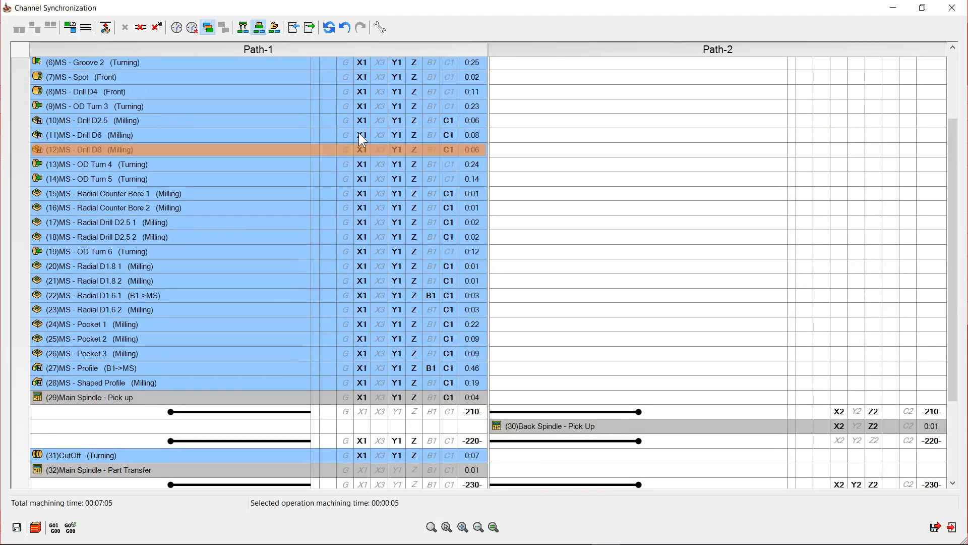
{"action": "scroll", "coordinate": [429, 284], "scroll_direction": "down", "scroll_amount": 3}
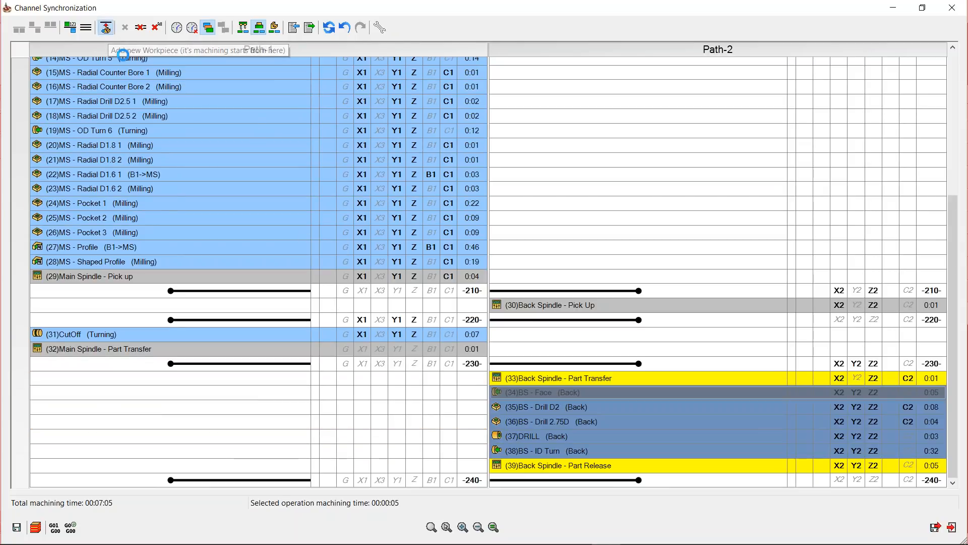
{"action": "left_click", "coordinate": [106, 29]}
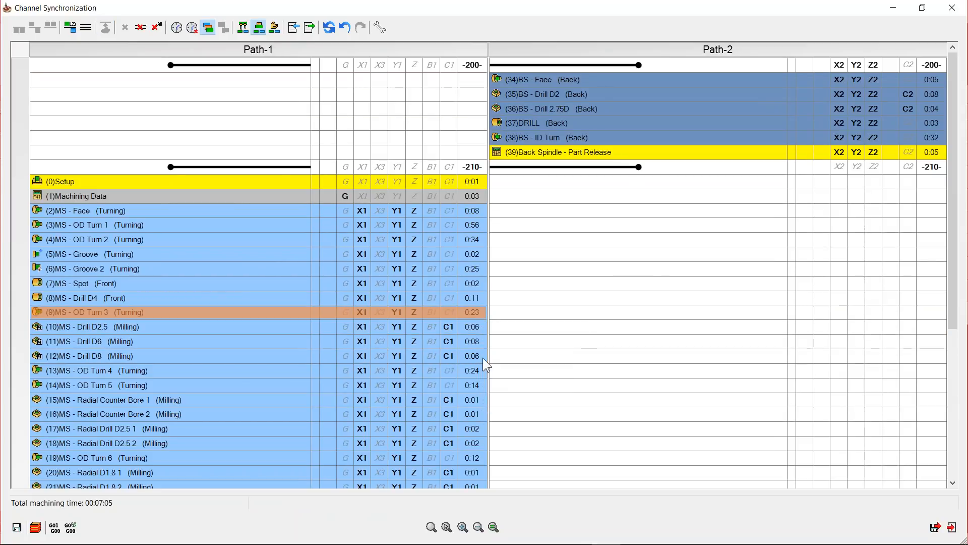
Step: Check the rearranged operations and delete the 210 synchronization label between the back-spindle operations and Setup
{"action": "scroll", "coordinate": [491, 424], "scroll_direction": "down", "scroll_amount": 4}
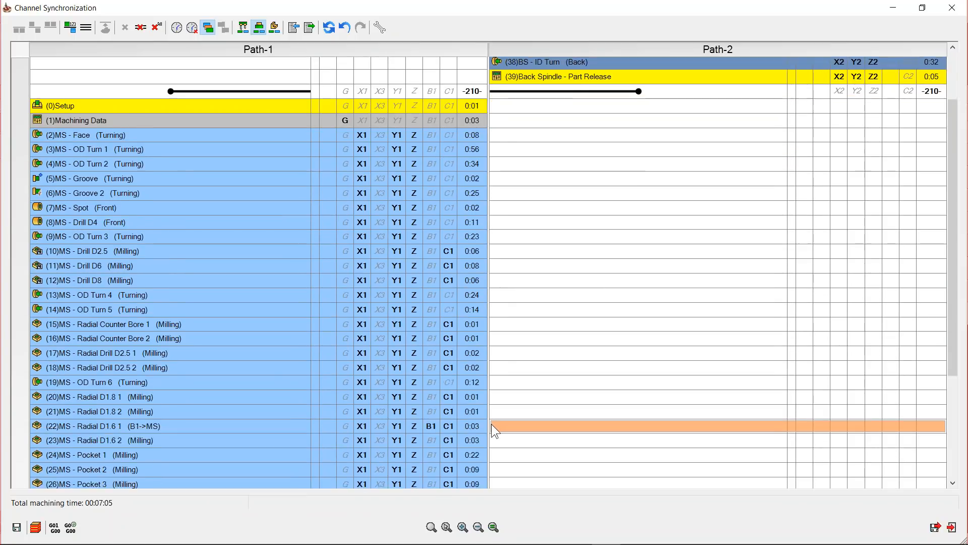
{"action": "scroll", "coordinate": [483, 425], "scroll_direction": "down", "scroll_amount": 1}
{"action": "scroll", "coordinate": [488, 416], "scroll_direction": "up", "scroll_amount": 5}
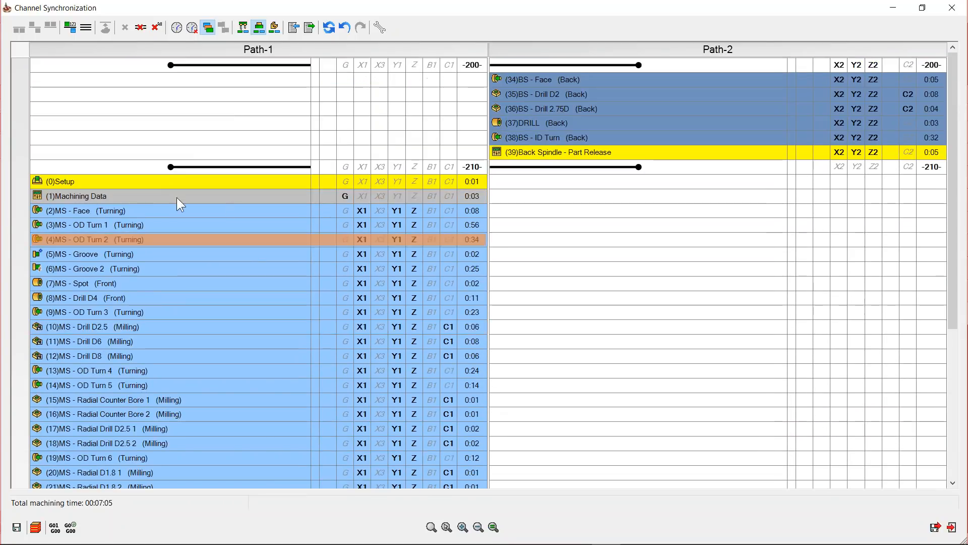
{"action": "mouse_move", "coordinate": [346, 313]}
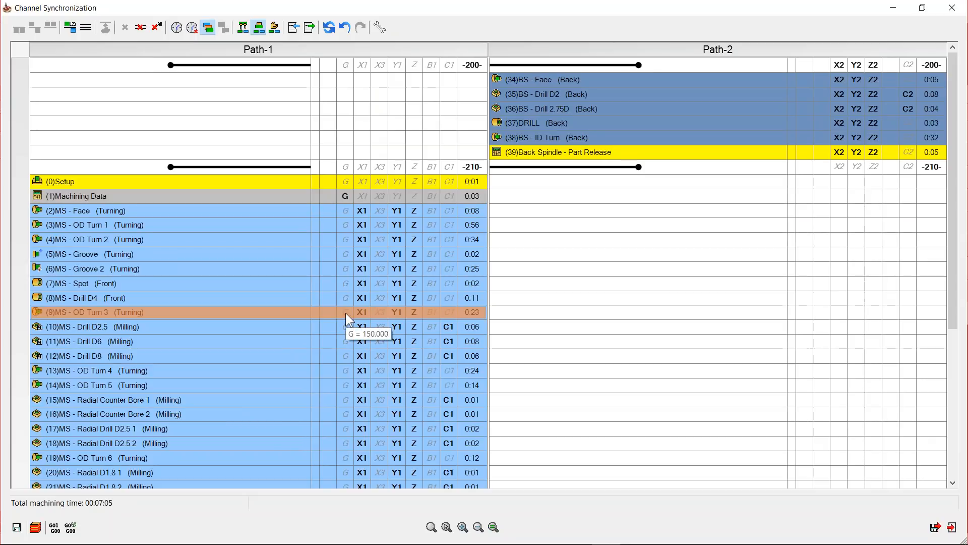
{"action": "left_click", "coordinate": [277, 169]}
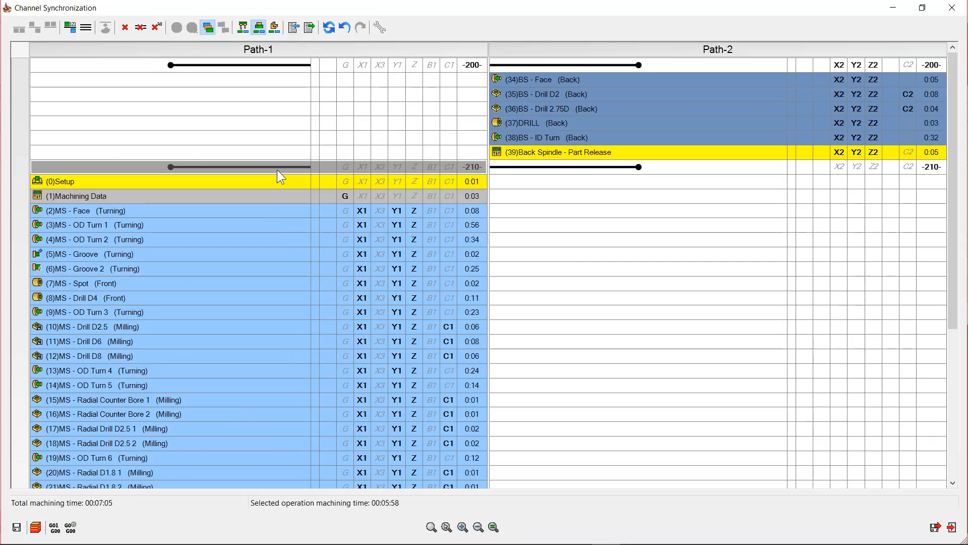
{"action": "left_click", "coordinate": [533, 166]}
{"action": "left_click", "coordinate": [270, 168]}
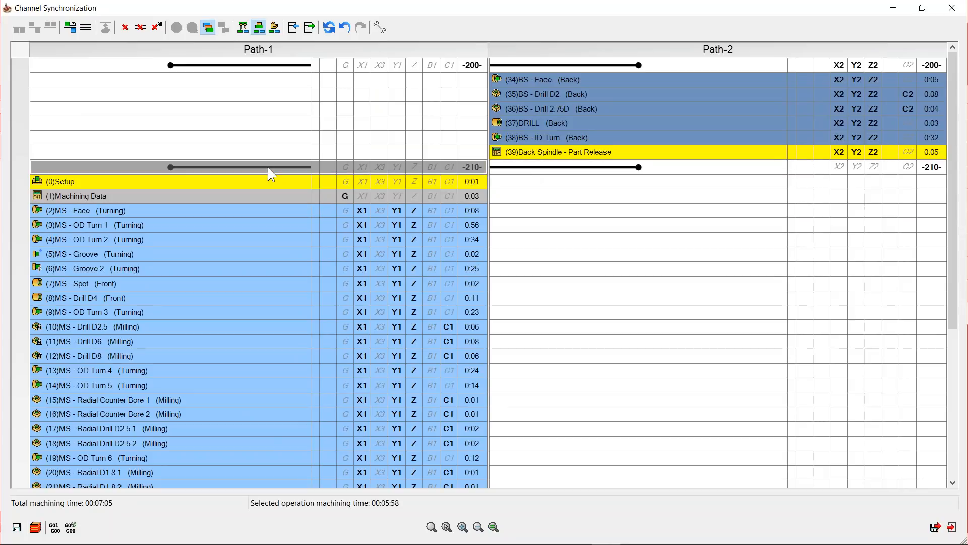
{"action": "right_click", "coordinate": [269, 168]}
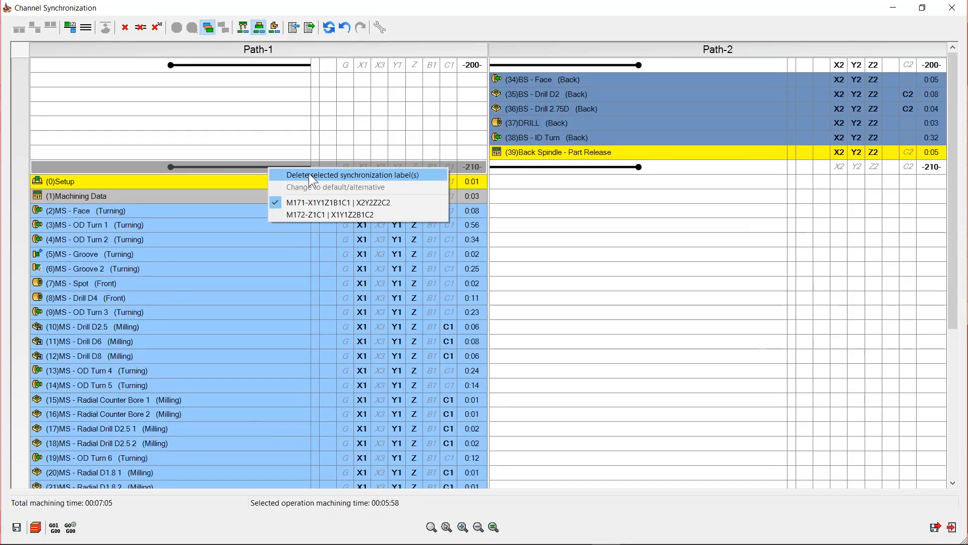
{"action": "left_click", "coordinate": [309, 174]}
Step: Synchronize BS - Face in Path-2 with MS - Face in Path-1 start to start
{"action": "left_click", "coordinate": [530, 81]}
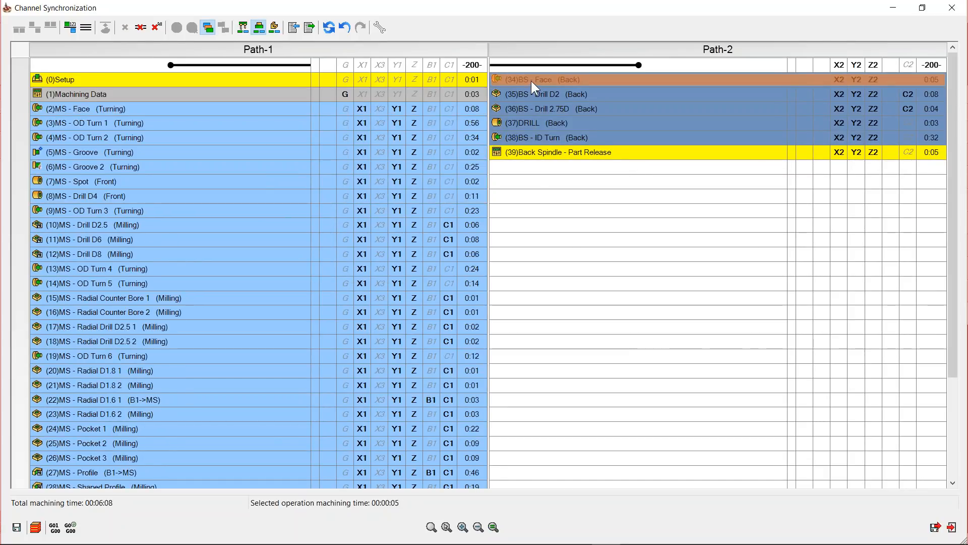
{"action": "left_click", "coordinate": [162, 111], "text": "ctrl"}
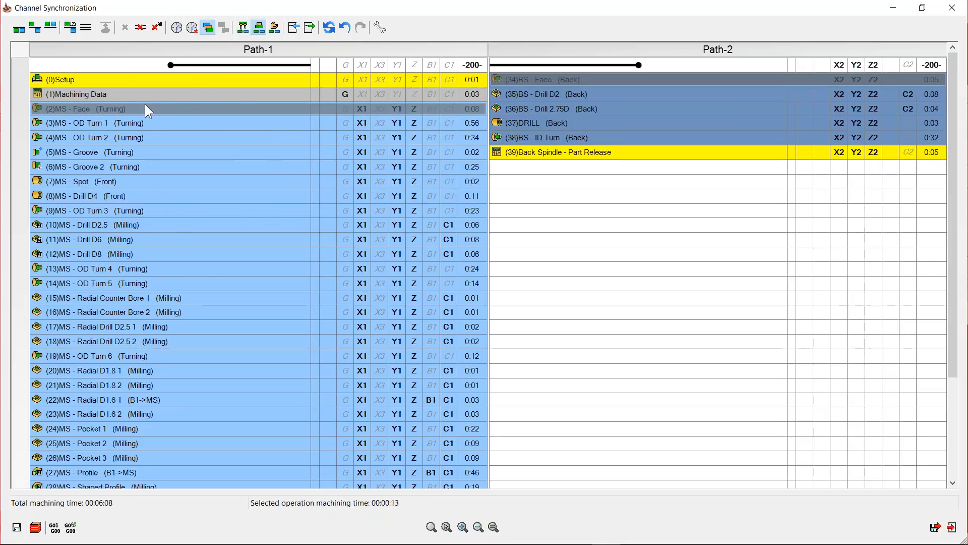
{"action": "left_click", "coordinate": [555, 210]}
{"action": "left_click", "coordinate": [549, 79]}
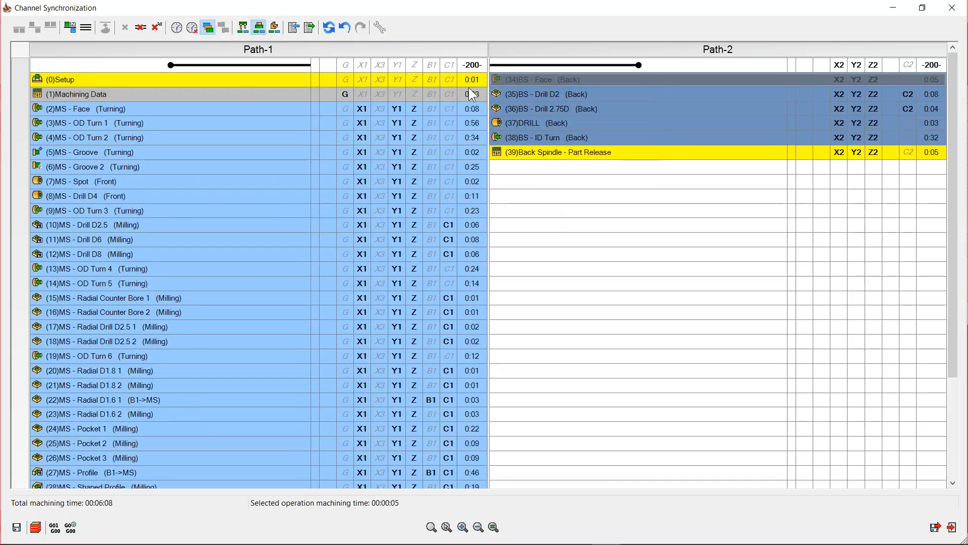
{"action": "left_click", "coordinate": [175, 107]}
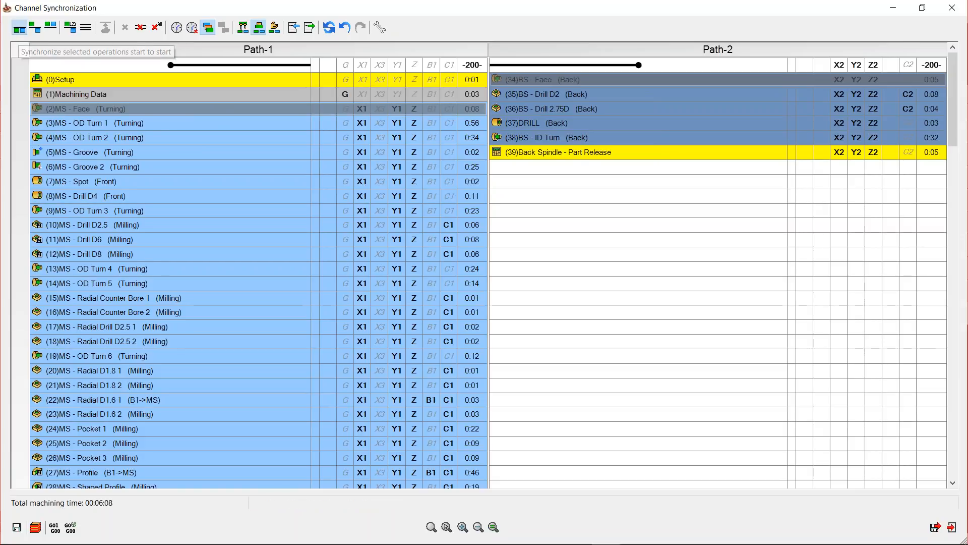
{"action": "left_click", "coordinate": [18, 31]}
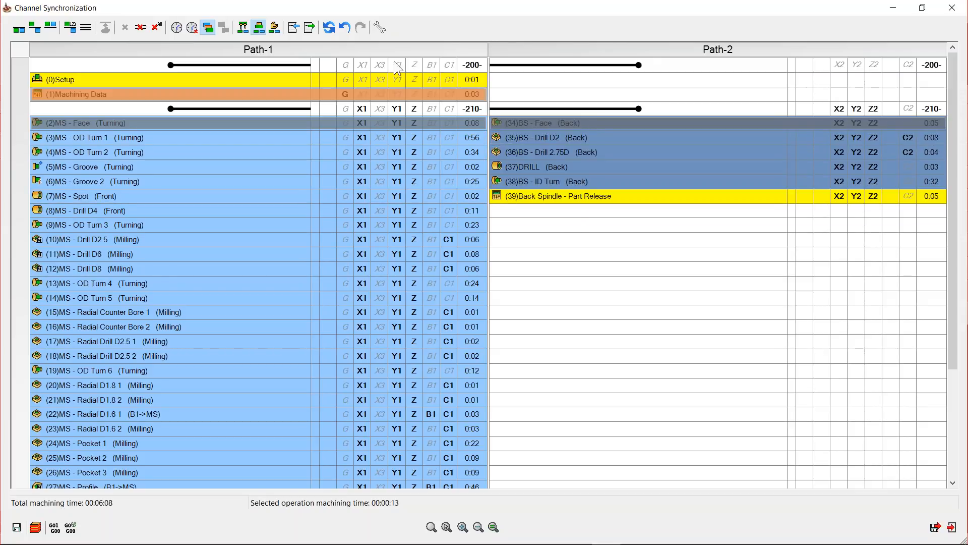
Step: Color the operations by workpiece to distinguish the two workpieces in both paths
{"action": "left_click", "coordinate": [275, 28]}
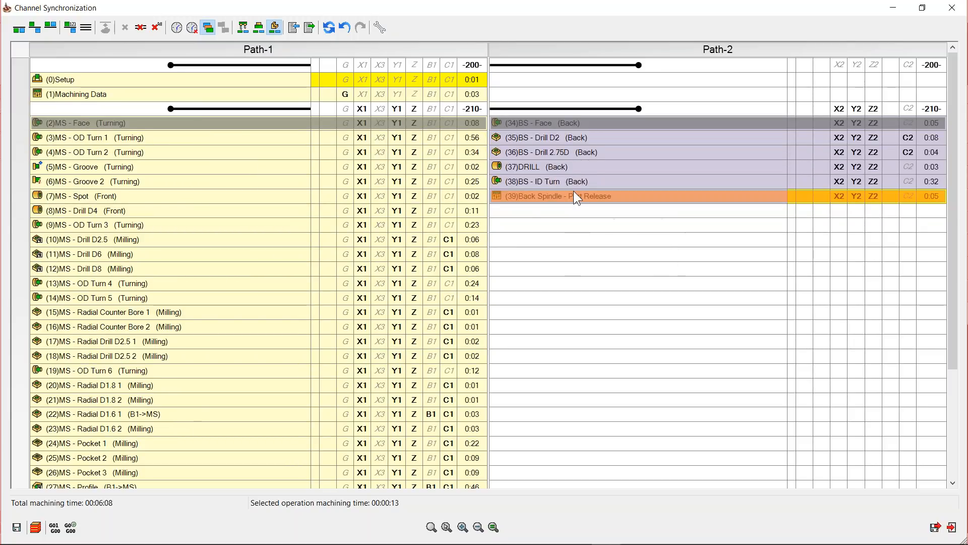
{"action": "mouse_move", "coordinate": [575, 193]}
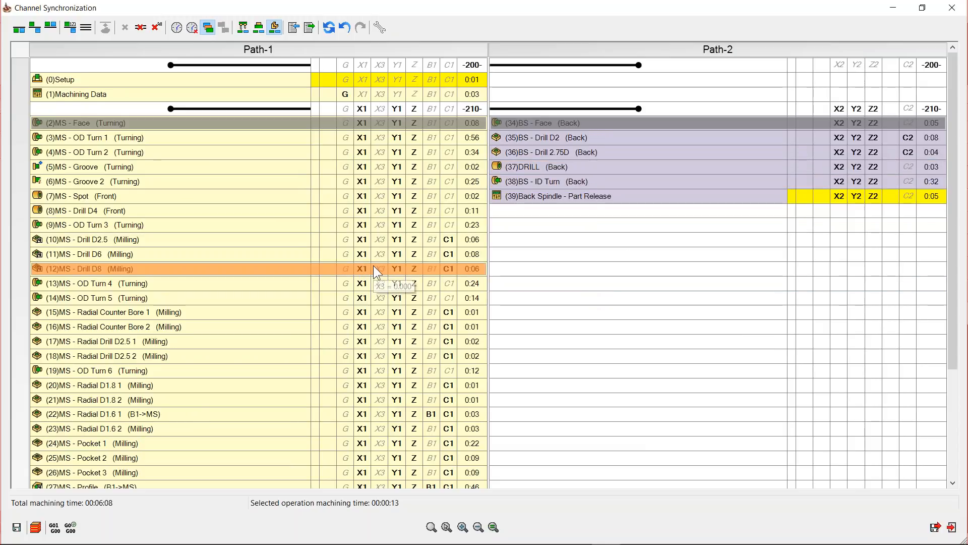
Step: Switch the operation coloring to another grouping, start the simulation of both paths, and close the Channel Synchronization window
{"action": "left_click", "coordinate": [258, 27]}
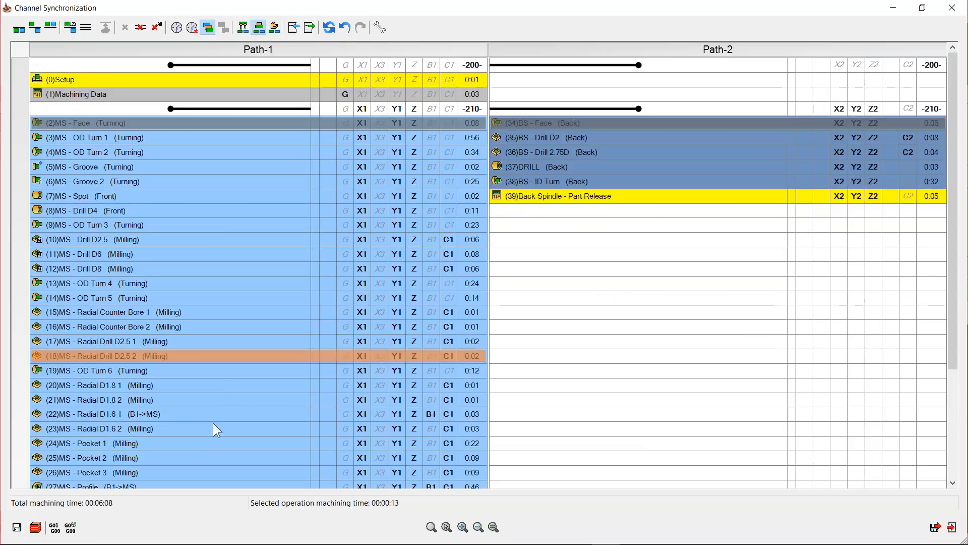
{"action": "left_click", "coordinate": [35, 527]}
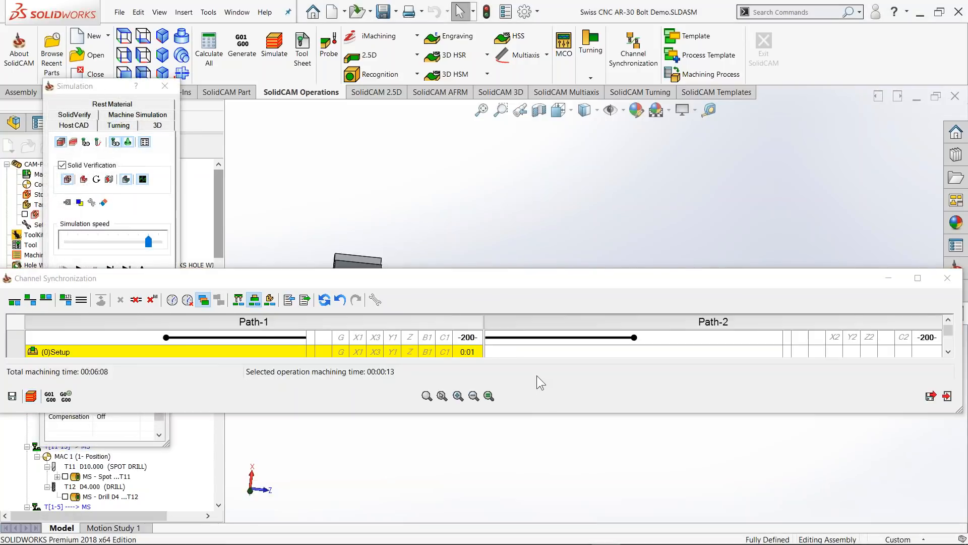
{"action": "left_click_drag", "start_coordinate": [507, 286], "coordinate": [515, 240]}
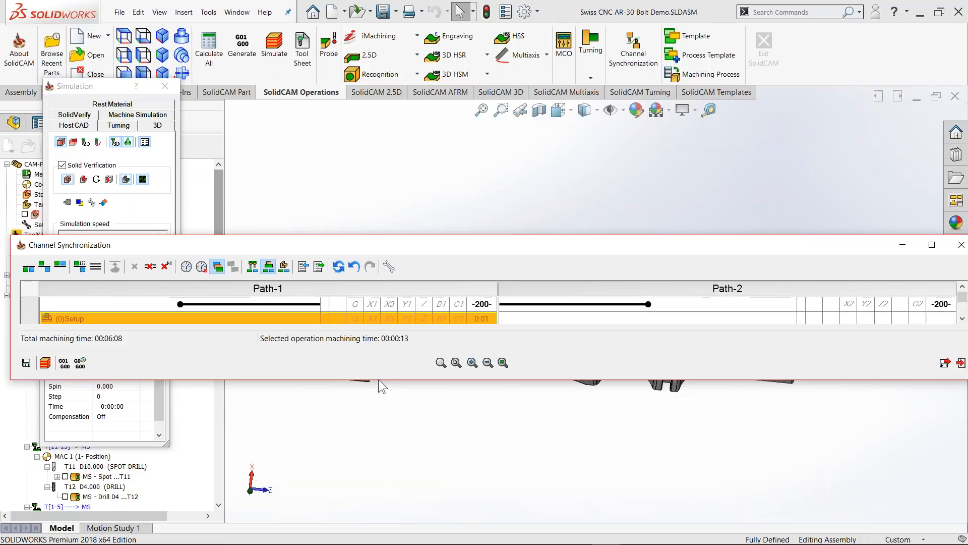
{"action": "left_click_drag", "start_coordinate": [388, 379], "coordinate": [389, 459]}
{"action": "left_click_drag", "start_coordinate": [468, 247], "coordinate": [492, 156]}
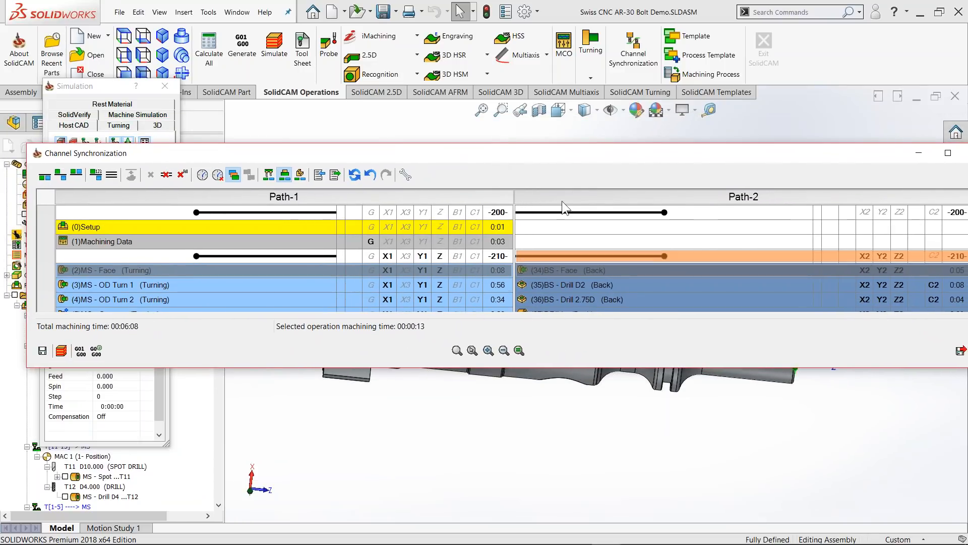
{"action": "mouse_move", "coordinate": [553, 156]}
{"action": "left_mouse_down"}
{"action": "mouse_move", "coordinate": [533, 145]}
{"action": "mouse_move", "coordinate": [553, 162]}
{"action": "left_mouse_up"}
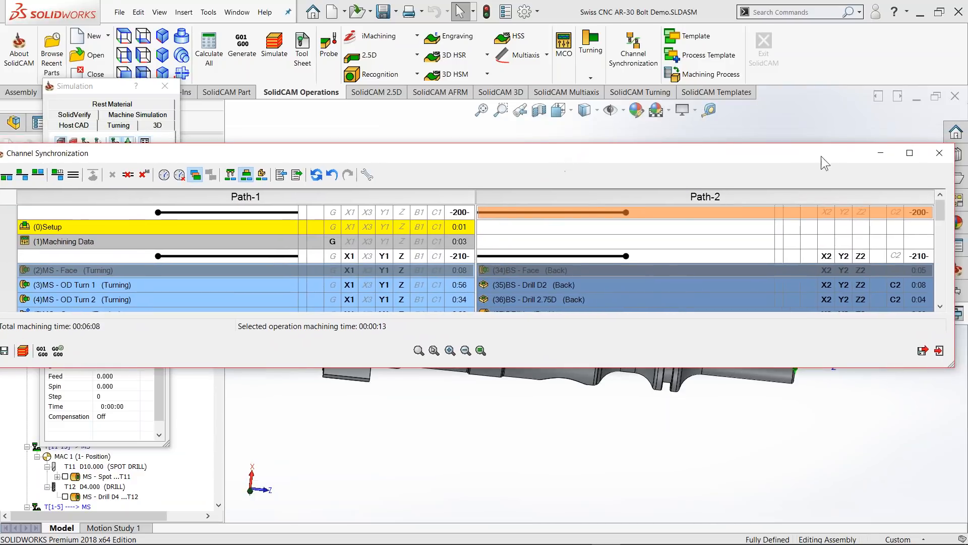
{"action": "left_click", "coordinate": [938, 154]}
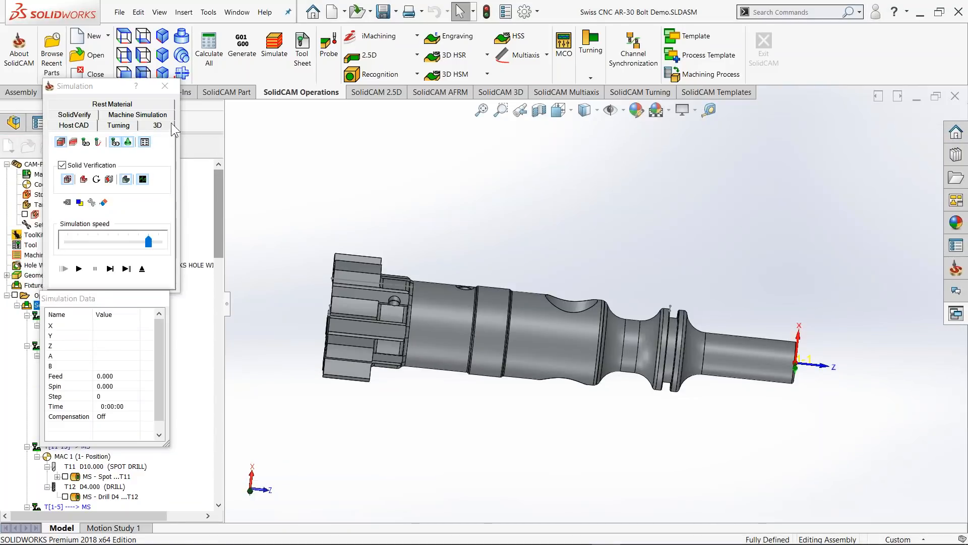
Step: Launch Machine Simulation for the Star SR-38 and reduce the command ribbon to small icons without text
{"action": "left_click", "coordinate": [145, 116]}
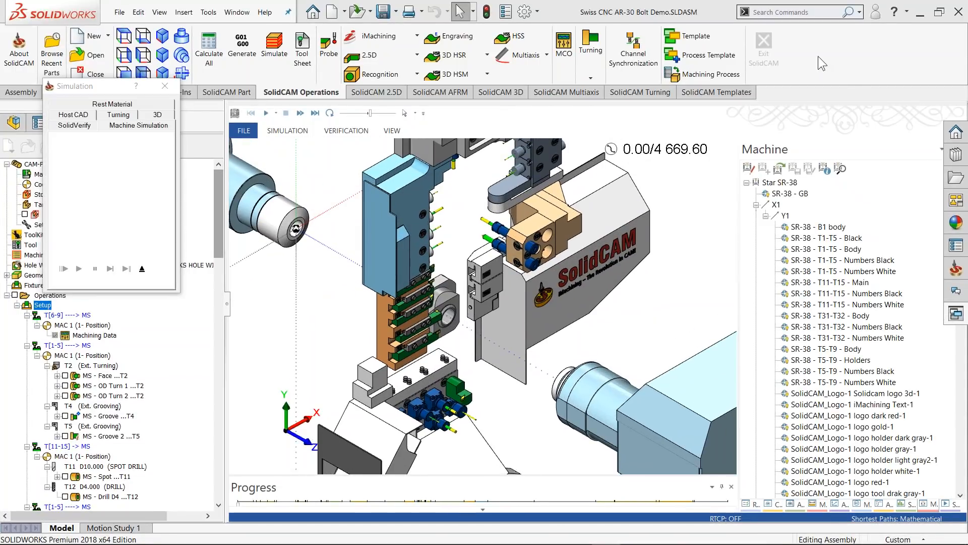
{"action": "right_click", "coordinate": [783, 69]}
{"action": "left_click", "coordinate": [761, 75]}
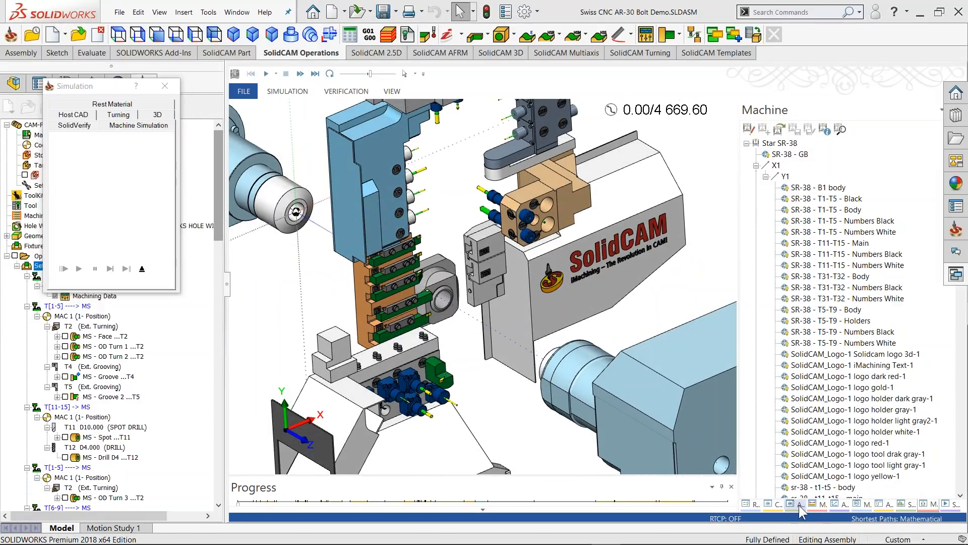
Step: Show the simulation's Move List and split the graphics area into two viewports stacked as 2 Rows
{"action": "left_click", "coordinate": [865, 504]}
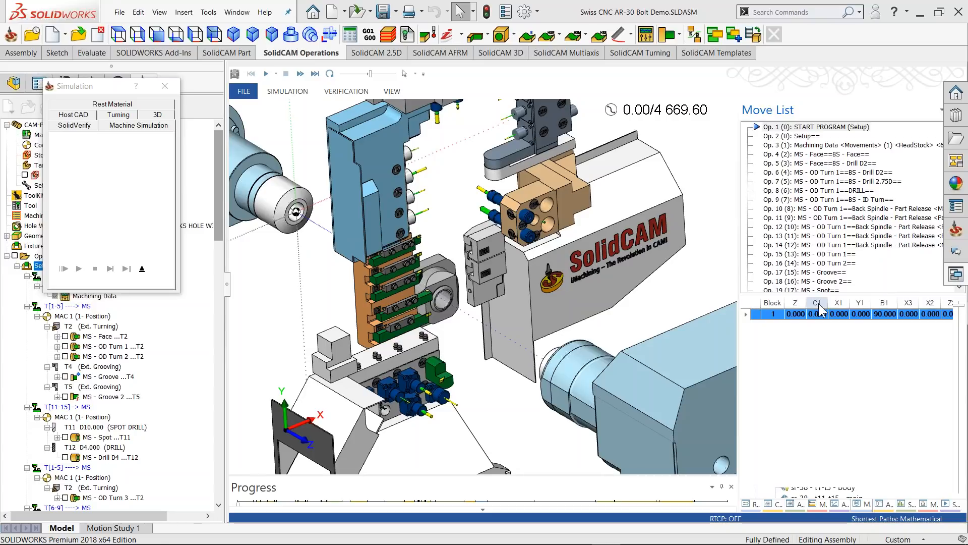
{"action": "middle_click_drag", "start_coordinate": [576, 314], "coordinate": [565, 310]}
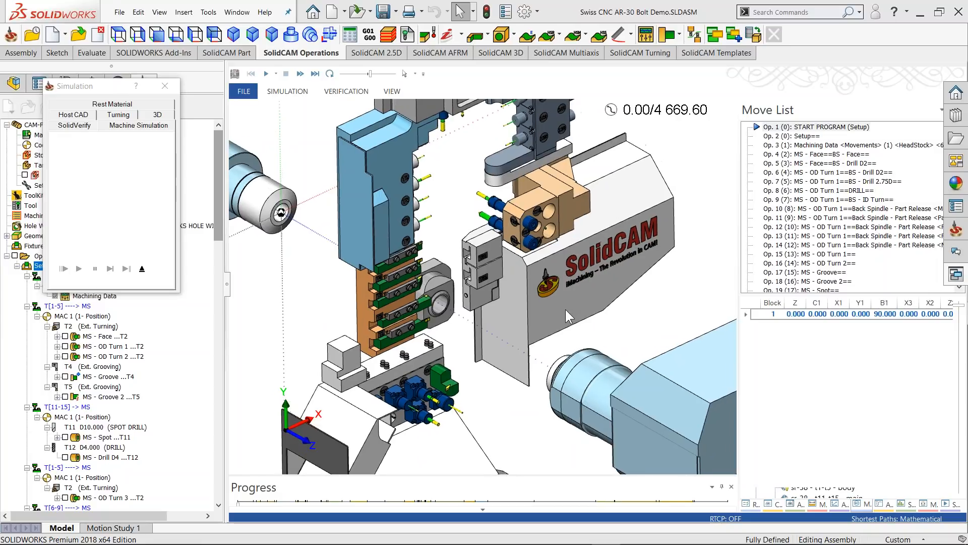
{"action": "left_click", "coordinate": [393, 94]}
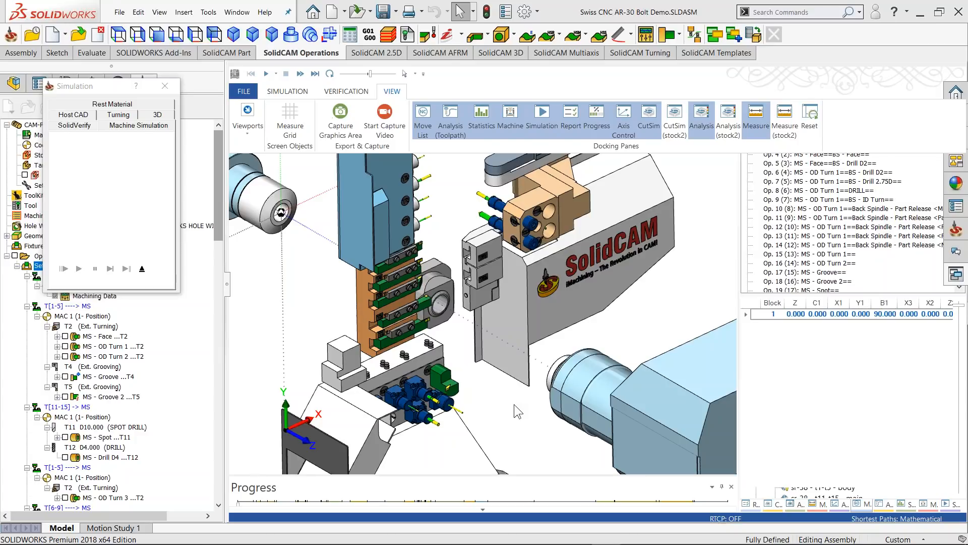
{"action": "left_click", "coordinate": [258, 140]}
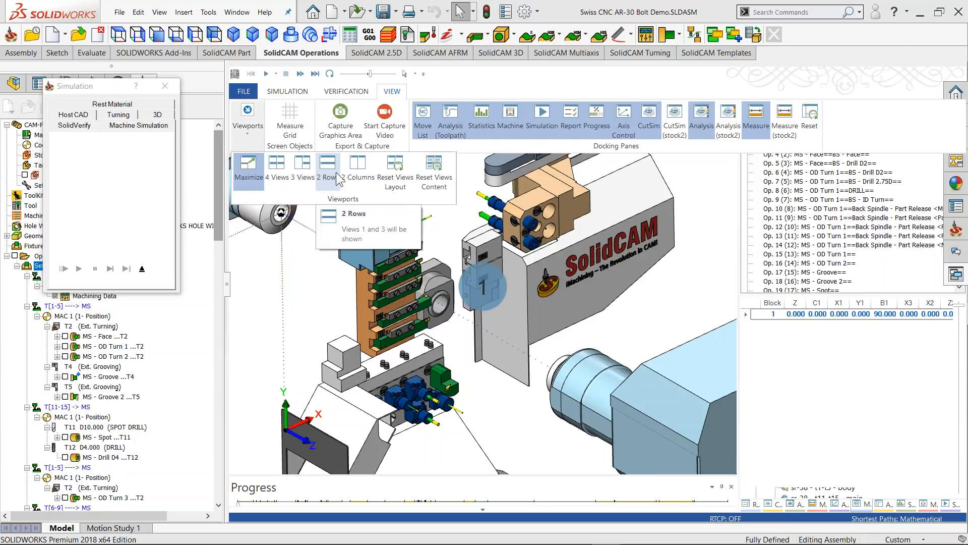
{"action": "left_click", "coordinate": [332, 180]}
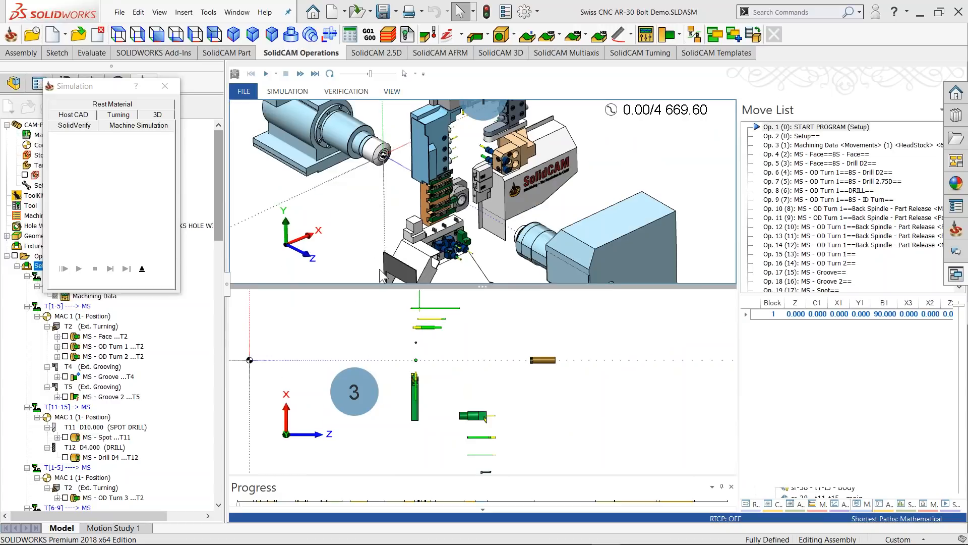
Step: Show the complete Star SR-38 machine in viewport 3, oriented toward the back-spindle tool block
{"action": "left_click", "coordinate": [523, 397]}
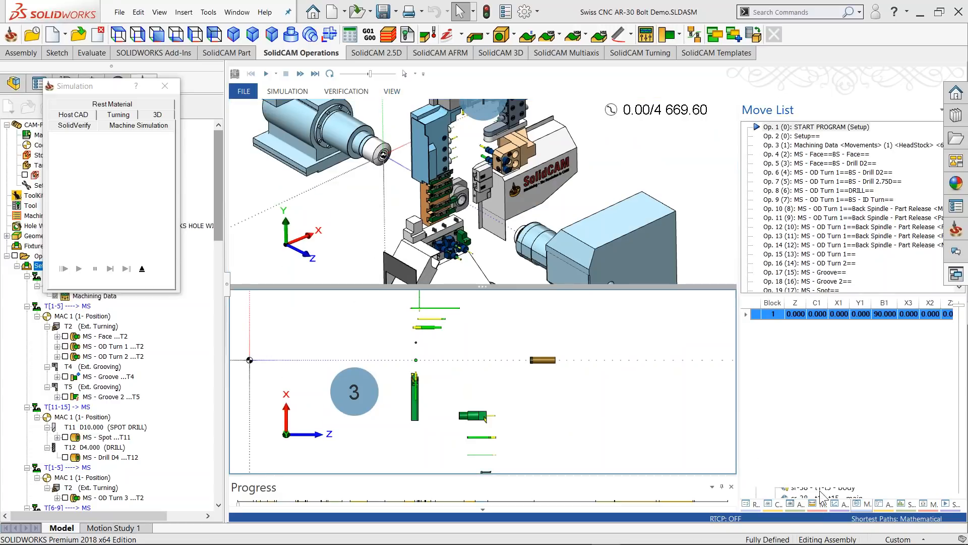
{"action": "left_click", "coordinate": [930, 504]}
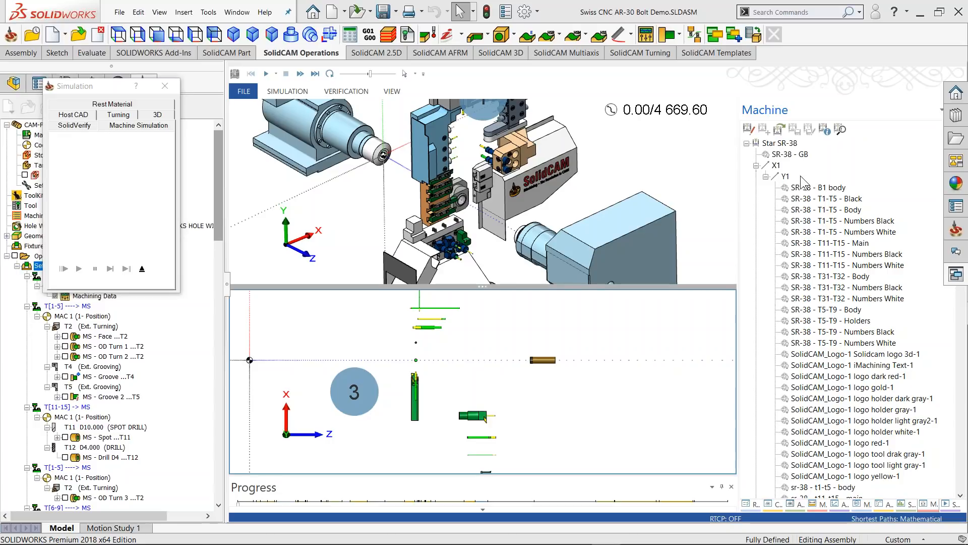
{"action": "right_click", "coordinate": [775, 145]}
{"action": "left_click", "coordinate": [806, 169]}
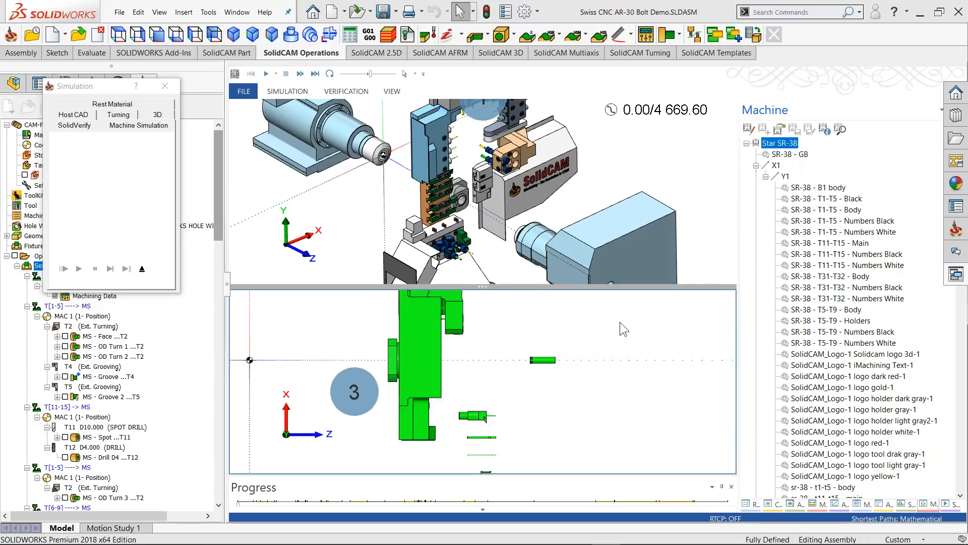
{"action": "middle_click_drag", "start_coordinate": [485, 353], "coordinate": [531, 408]}
{"action": "scroll", "coordinate": [500, 361], "scroll_direction": "up", "scroll_amount": 3}
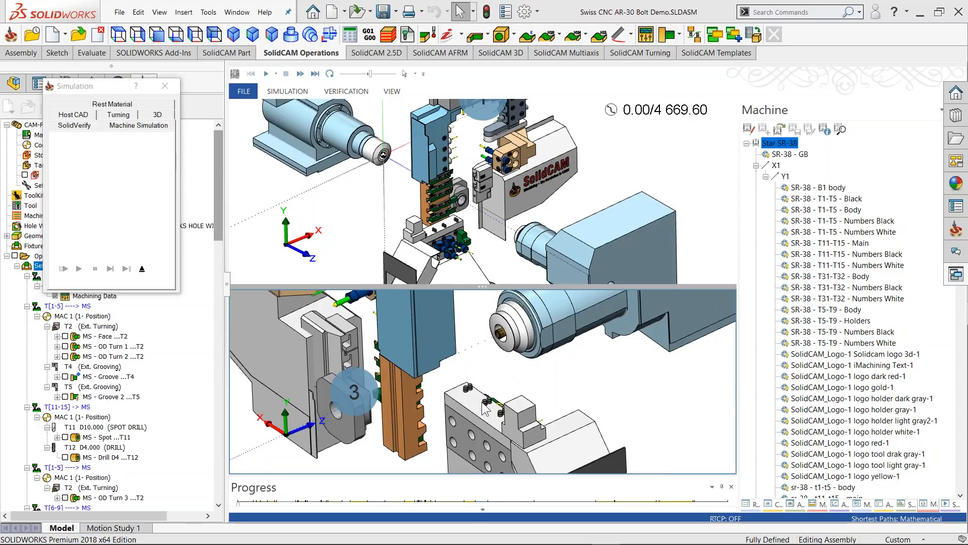
{"action": "middle_click_drag", "start_coordinate": [487, 396], "coordinate": [484, 427]}
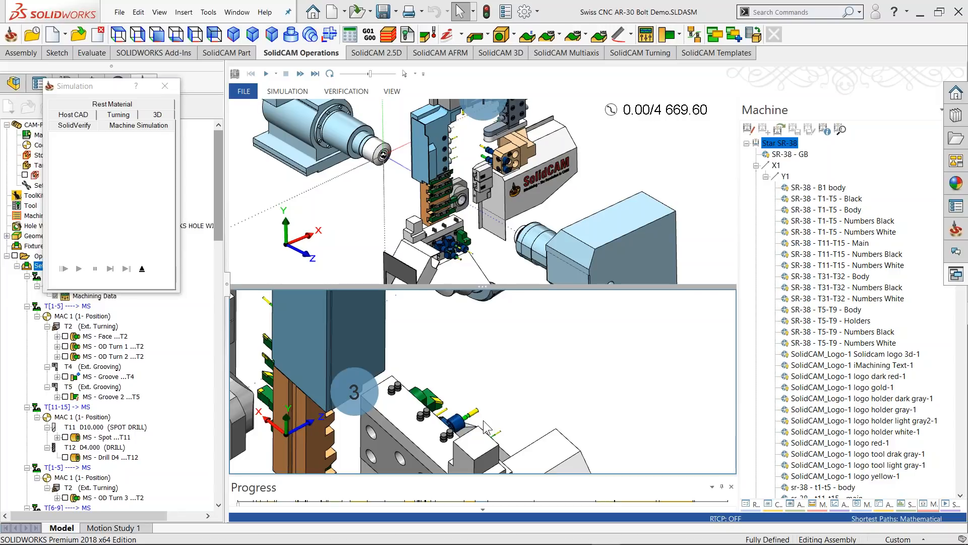
{"action": "left_click", "coordinate": [389, 91]}
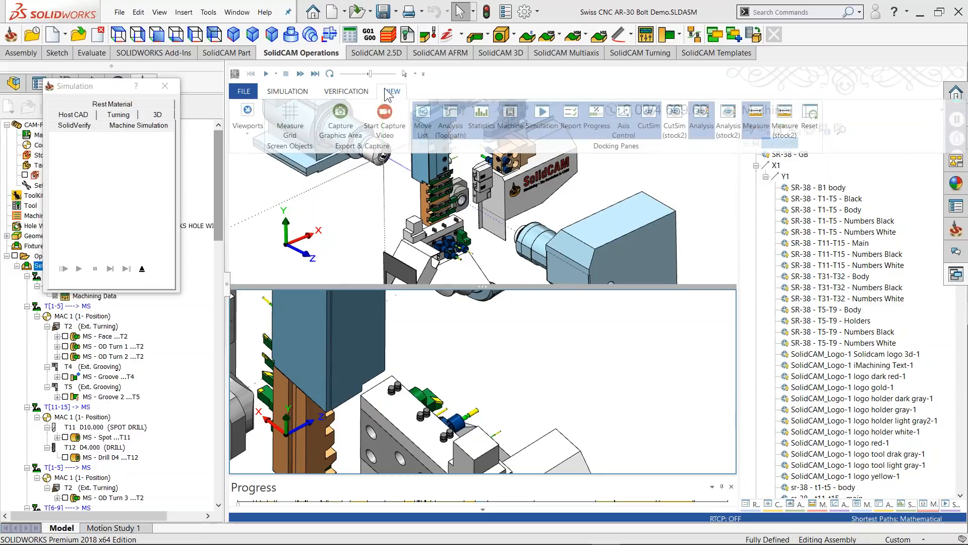
{"action": "left_click", "coordinate": [291, 93]}
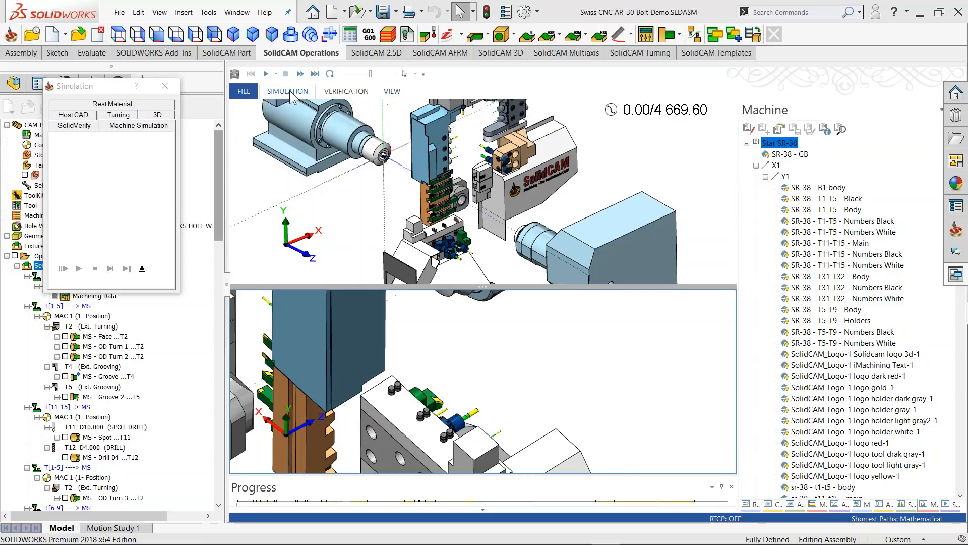
{"action": "left_click", "coordinate": [396, 90]}
{"action": "left_click", "coordinate": [479, 84]}
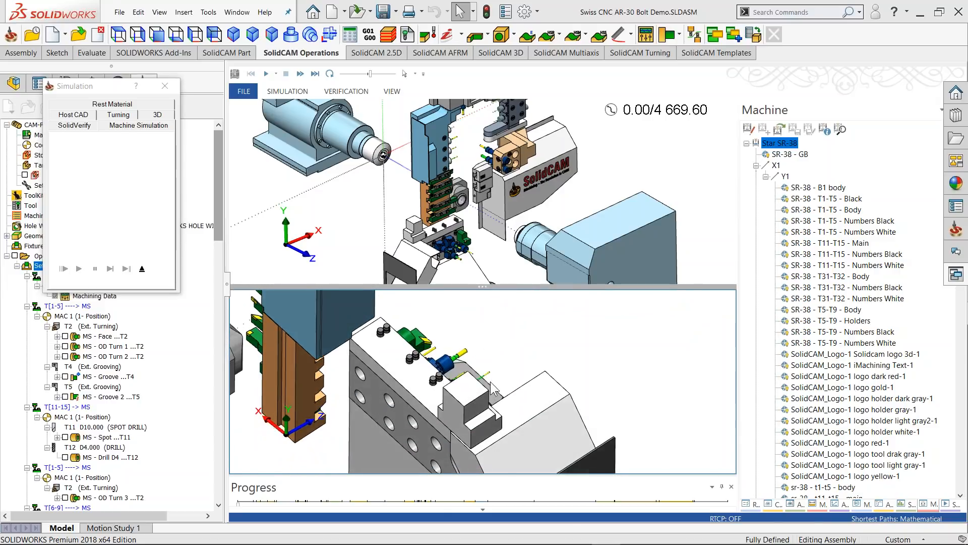
Step: Run the machine simulation at reduced speed with the main-spindle and back-spindle tooling framed in separate viewports
{"action": "scroll", "coordinate": [494, 383], "scroll_direction": "up", "scroll_amount": 3}
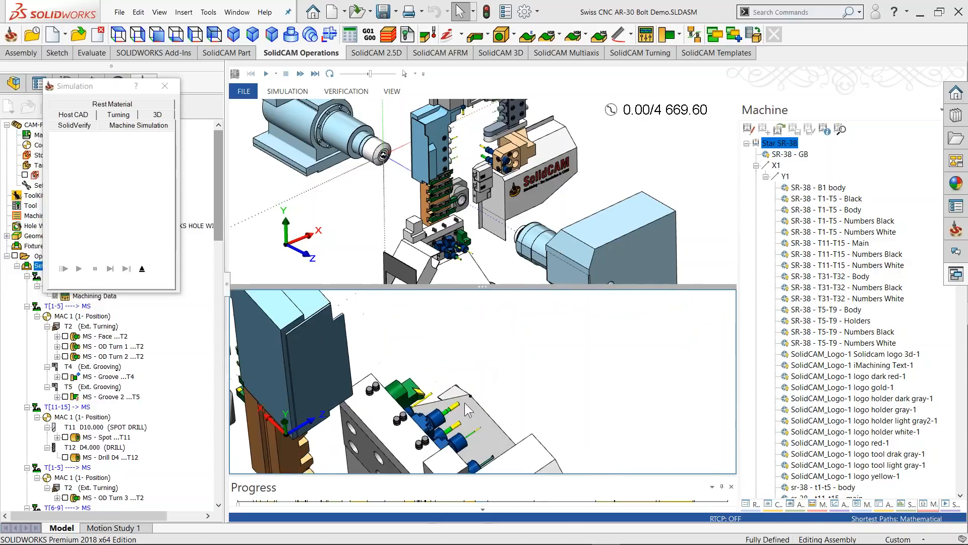
{"action": "scroll", "coordinate": [484, 247], "scroll_direction": "up", "scroll_amount": 5}
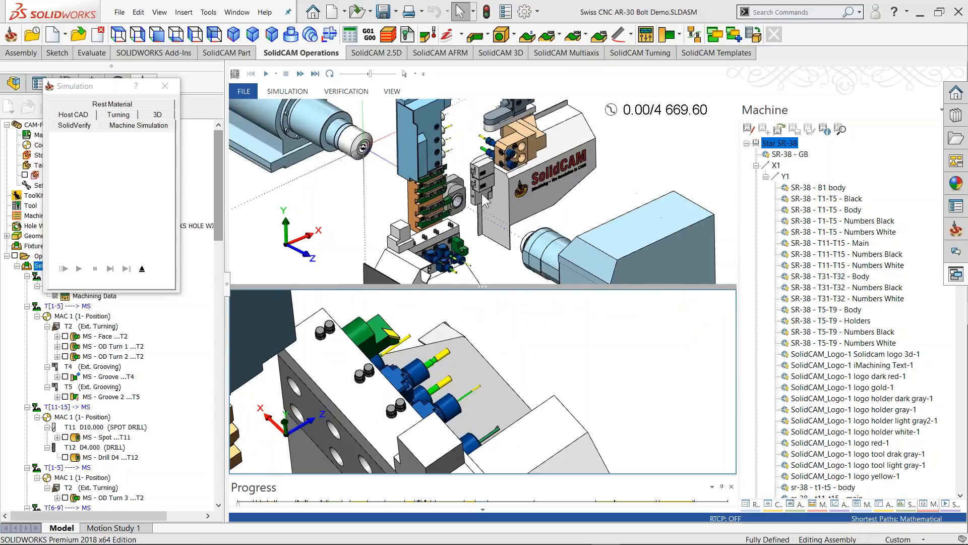
{"action": "scroll", "coordinate": [445, 221], "scroll_direction": "up", "scroll_amount": 2}
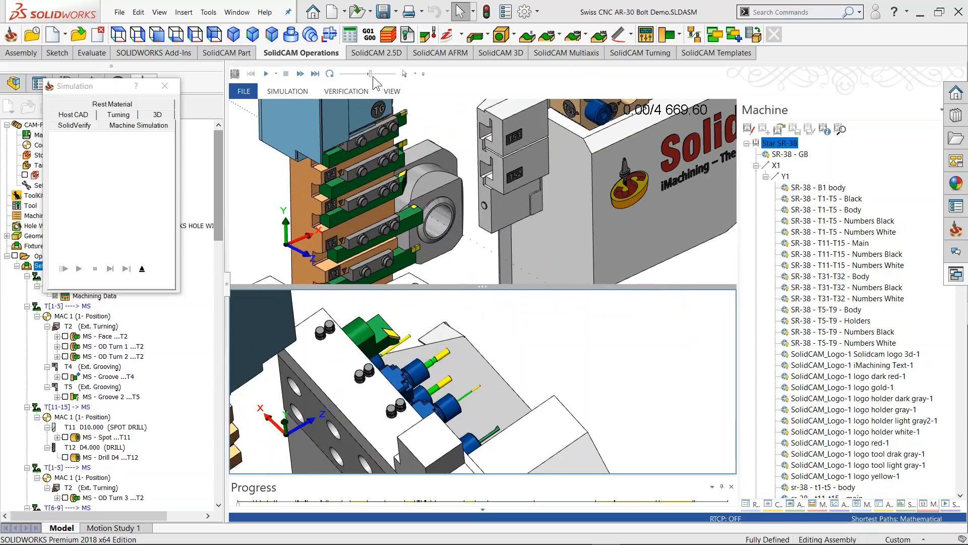
{"action": "left_click_drag", "start_coordinate": [369, 73], "coordinate": [359, 74]}
{"action": "left_click", "coordinate": [266, 74]}
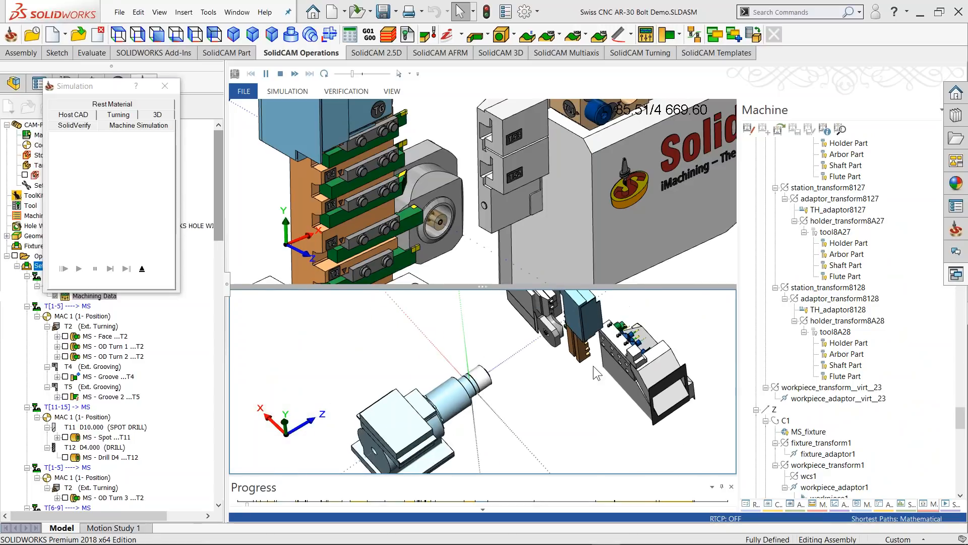
Step: Watch both spindles machine simultaneously, raise the simulation speed, and pause at Back Spindle - Part Release
{"action": "scroll", "coordinate": [504, 386], "scroll_direction": "up", "scroll_amount": 5}
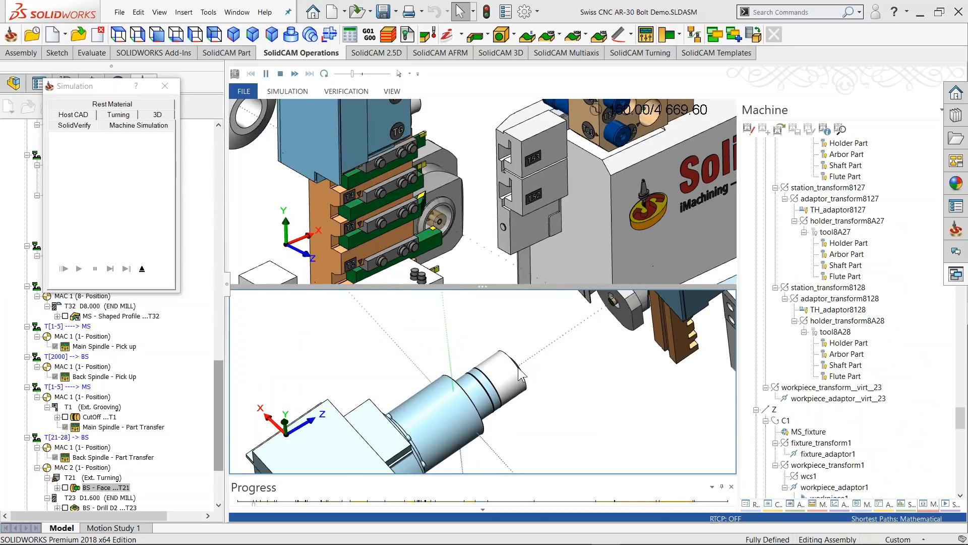
{"action": "scroll", "coordinate": [612, 370], "scroll_direction": "down", "scroll_amount": 4}
{"action": "scroll", "coordinate": [594, 371], "scroll_direction": "up", "scroll_amount": 5}
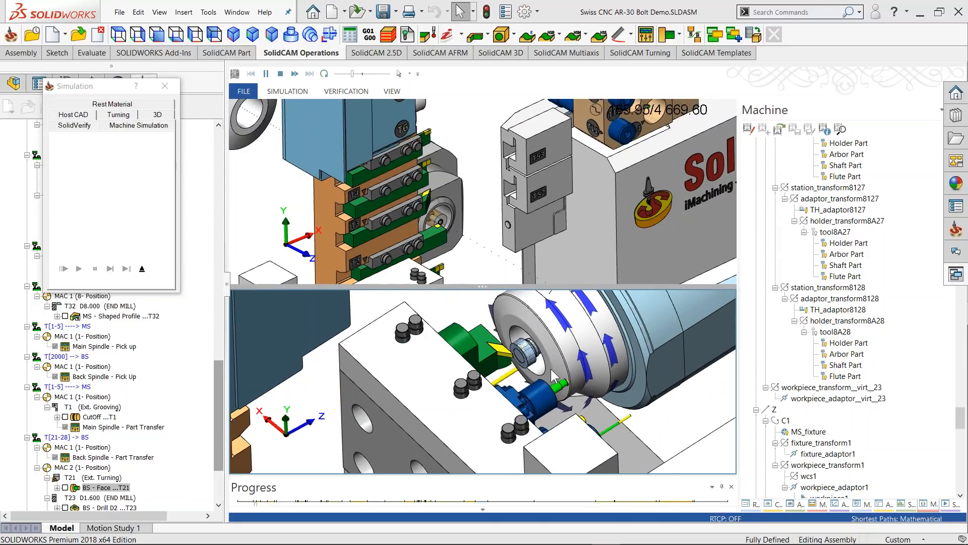
{"action": "scroll", "coordinate": [443, 224], "scroll_direction": "up", "scroll_amount": 3}
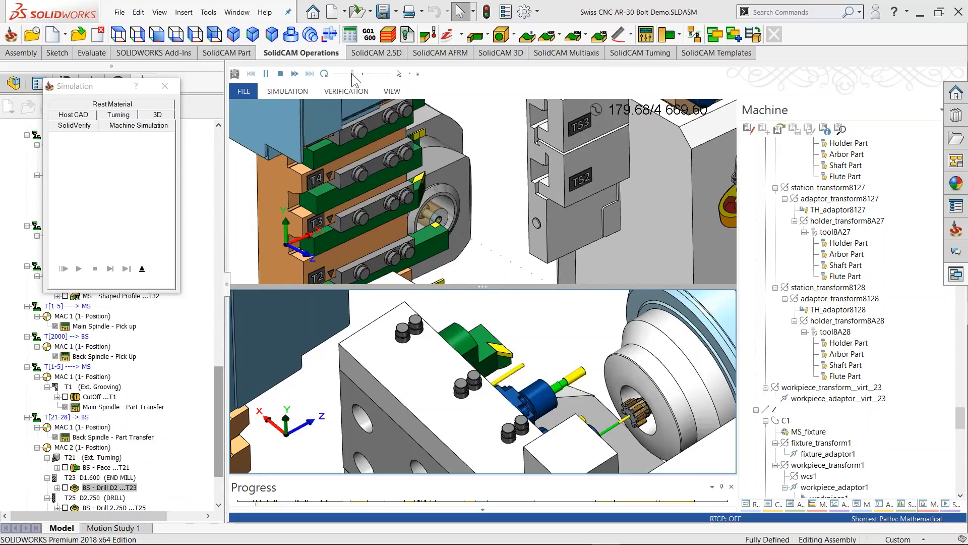
{"action": "left_click_drag", "start_coordinate": [352, 74], "coordinate": [362, 74]}
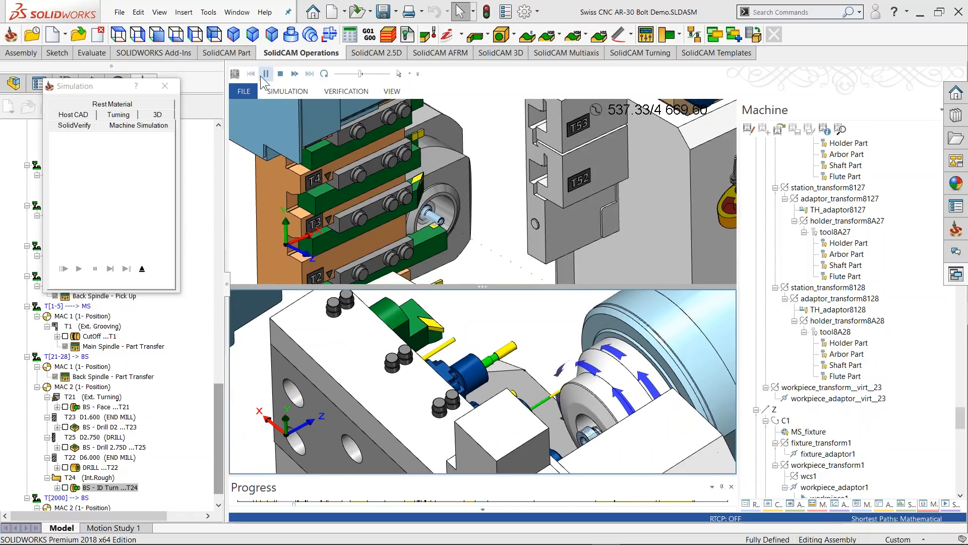
{"action": "middle_click_drag", "start_coordinate": [548, 361], "coordinate": [517, 352]}
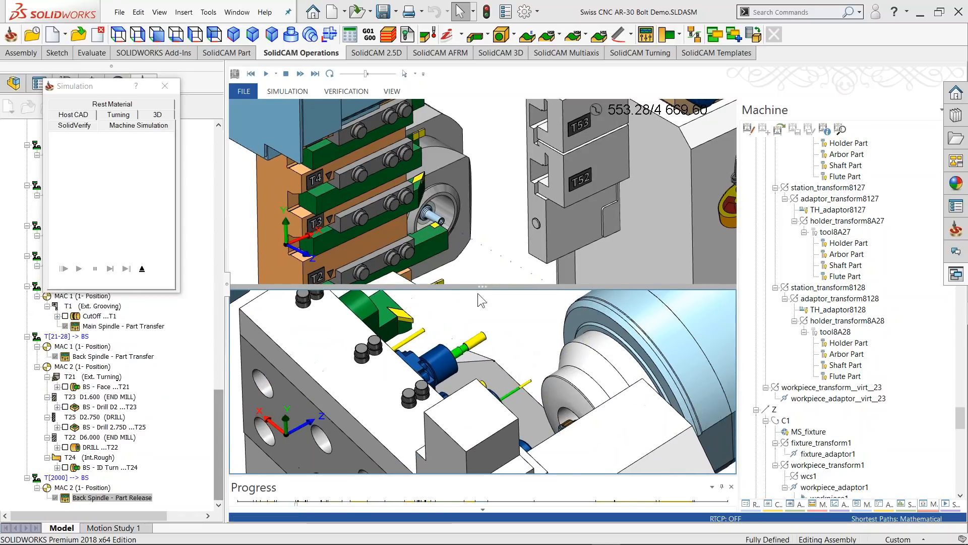
Step: Change the lower viewport's view reference from Workpiece / Stock to Machine
{"action": "left_click", "coordinate": [288, 94]}
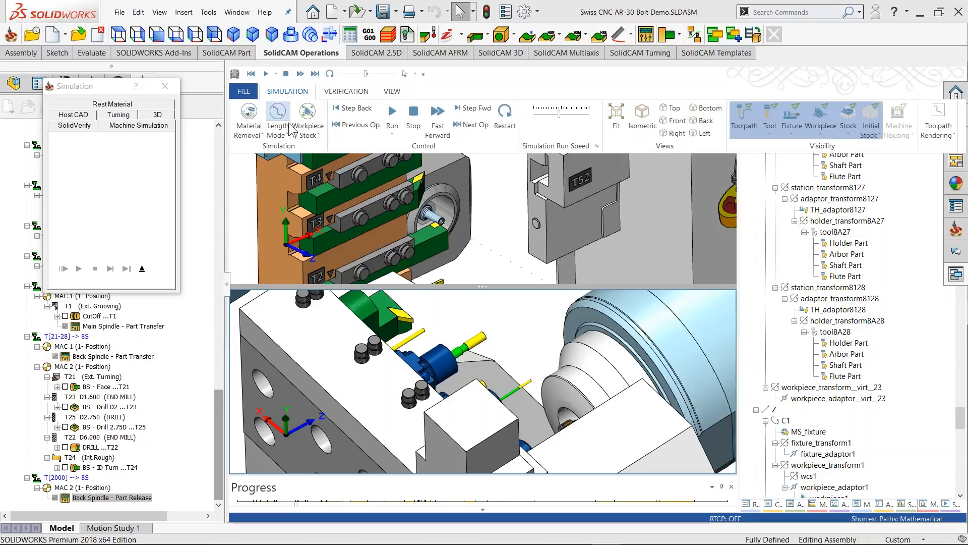
{"action": "left_click", "coordinate": [309, 134]}
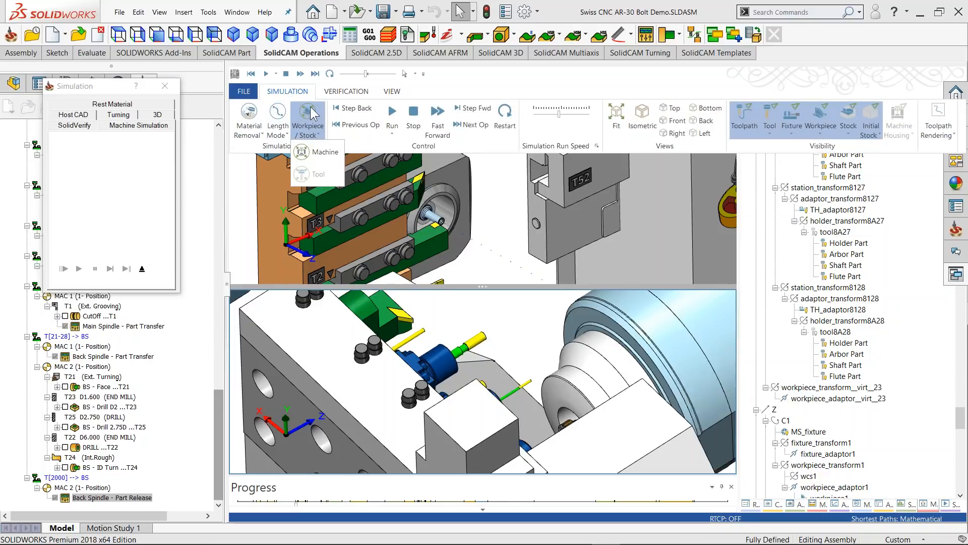
{"action": "left_click", "coordinate": [324, 155]}
{"action": "scroll", "coordinate": [549, 404], "scroll_direction": "up", "scroll_amount": 6}
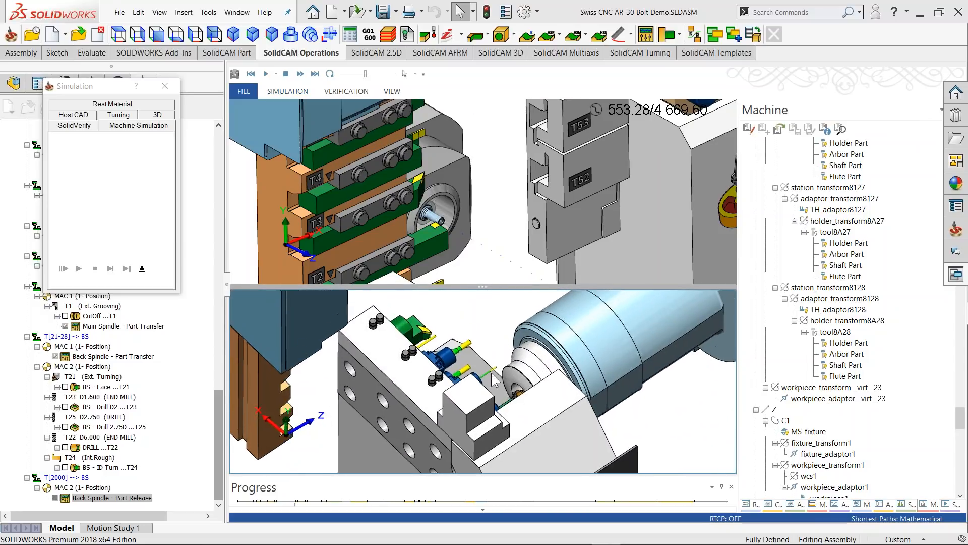
{"action": "scroll", "coordinate": [494, 380], "scroll_direction": "up", "scroll_amount": 3}
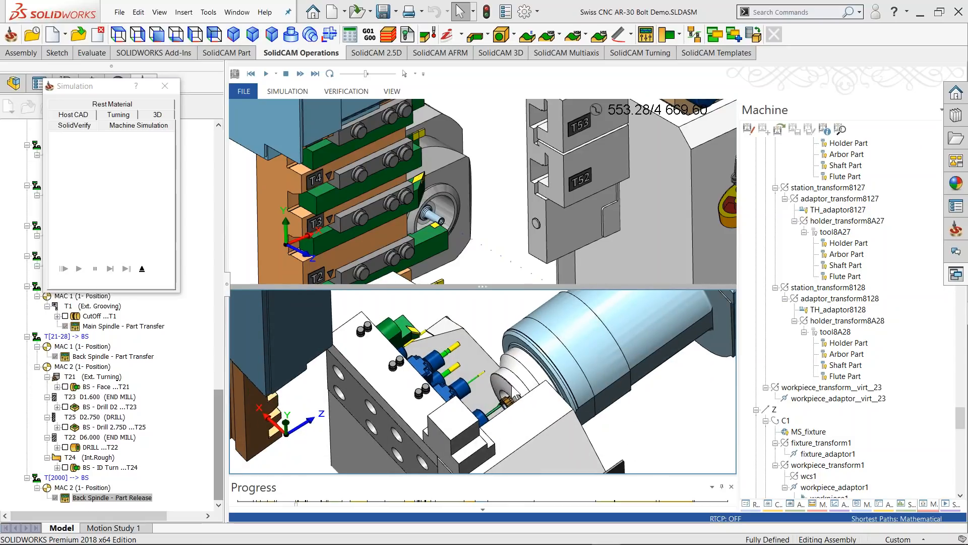
Step: Select the SR-38 - Part Collector body beside the back spindle in the lower viewport
{"action": "middle_click_drag", "start_coordinate": [484, 401], "coordinate": [507, 358]}
{"action": "right_click", "coordinate": [524, 370]}
{"action": "key", "text": "Escape"}
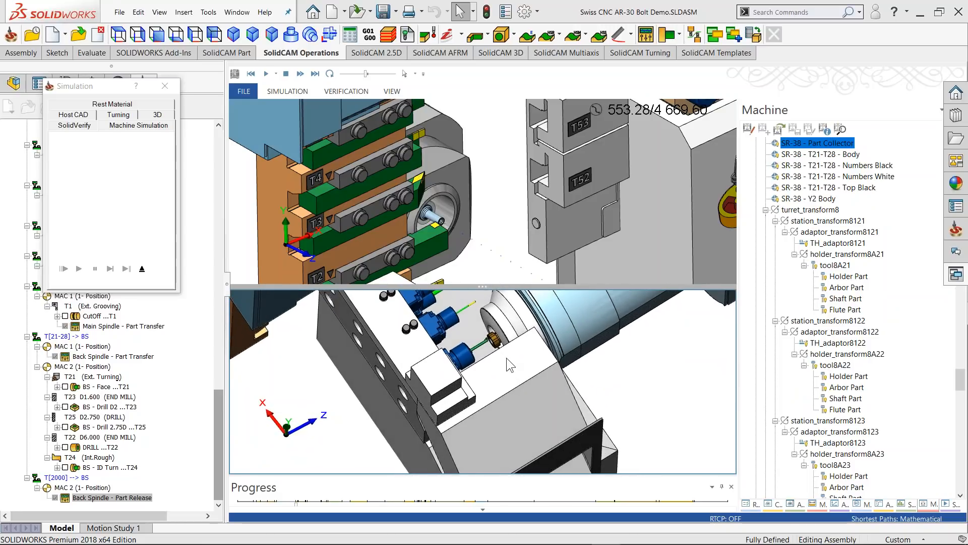
Step: Hide the SR-38 - Part Collector in the lower viewport to expose the back spindle and its tooling
{"action": "right_click", "coordinate": [506, 358]}
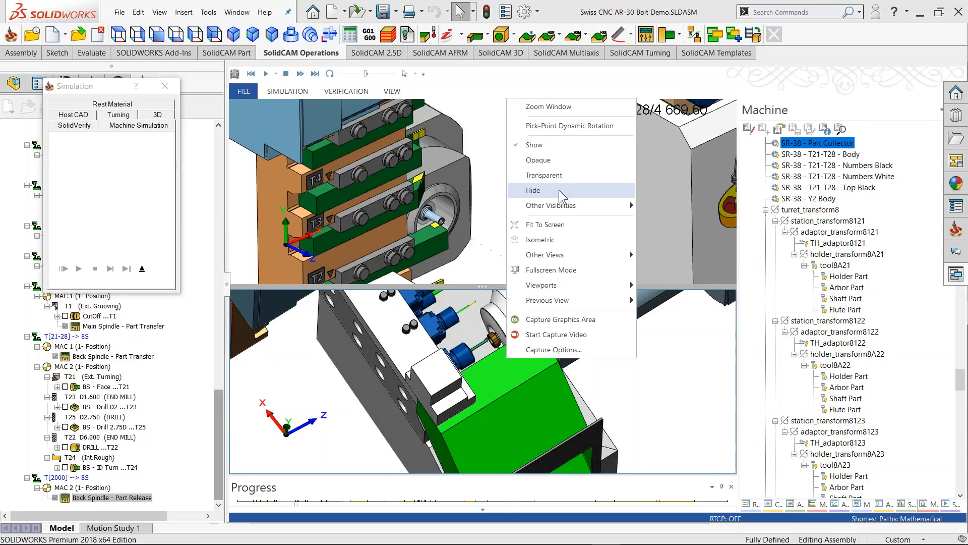
{"action": "right_click", "coordinate": [495, 375]}
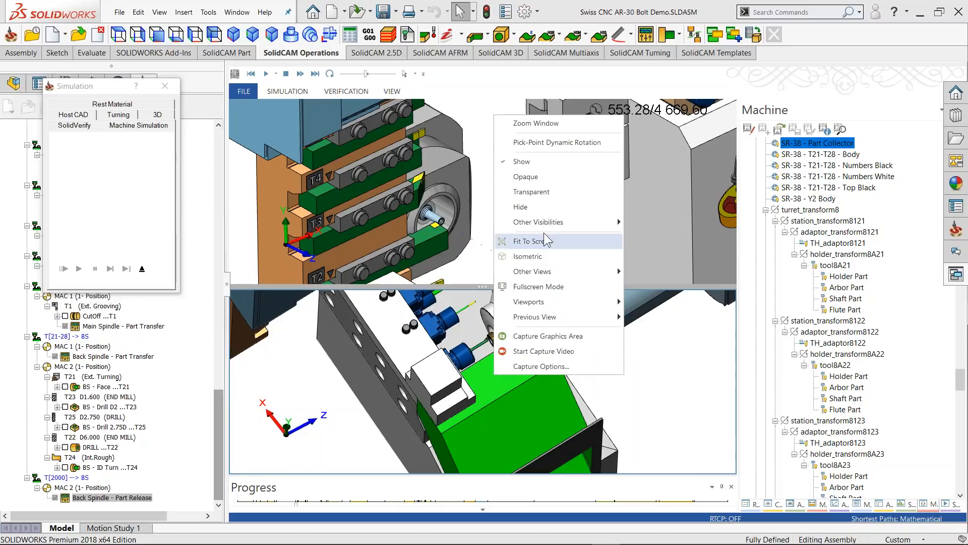
{"action": "left_click", "coordinate": [547, 207]}
{"action": "middle_click_drag", "start_coordinate": [547, 373], "coordinate": [507, 403]}
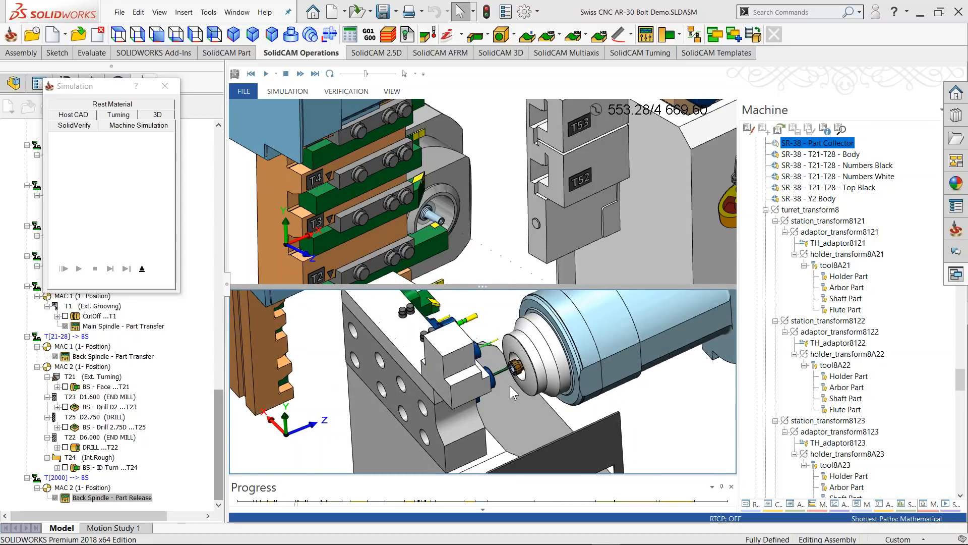
Step: Frame the main-spindle tooling closely in the upper viewport, resume the simulation, and pause it during the turning operations
{"action": "scroll", "coordinate": [472, 237], "scroll_direction": "down", "scroll_amount": 3}
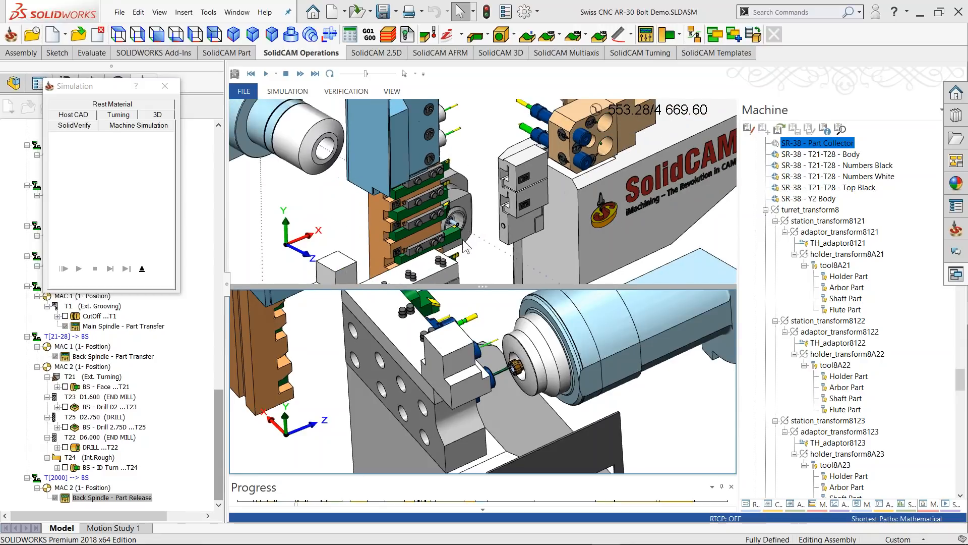
{"action": "left_click", "coordinate": [462, 230]}
{"action": "middle_click_drag", "start_coordinate": [456, 245], "coordinate": [477, 192]}
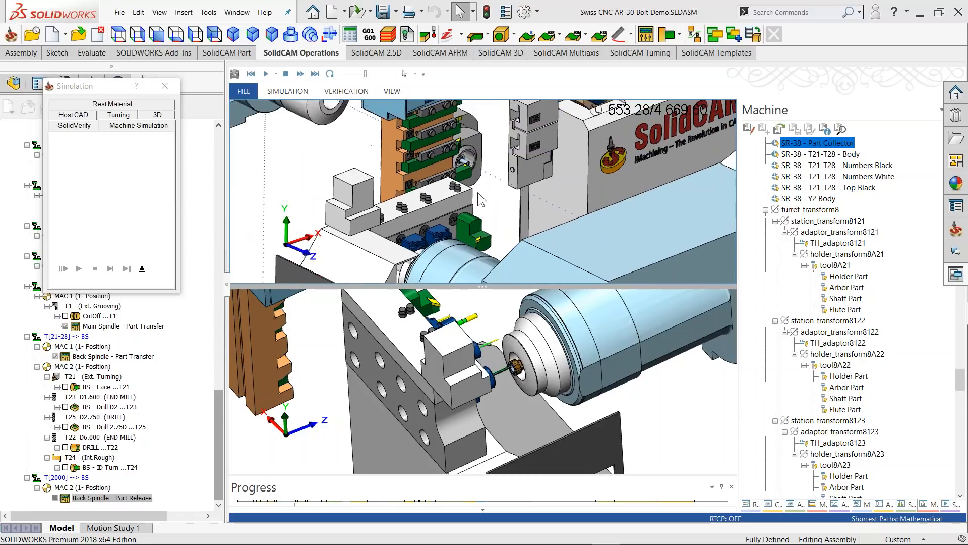
{"action": "scroll", "coordinate": [478, 193], "scroll_direction": "up", "scroll_amount": 5}
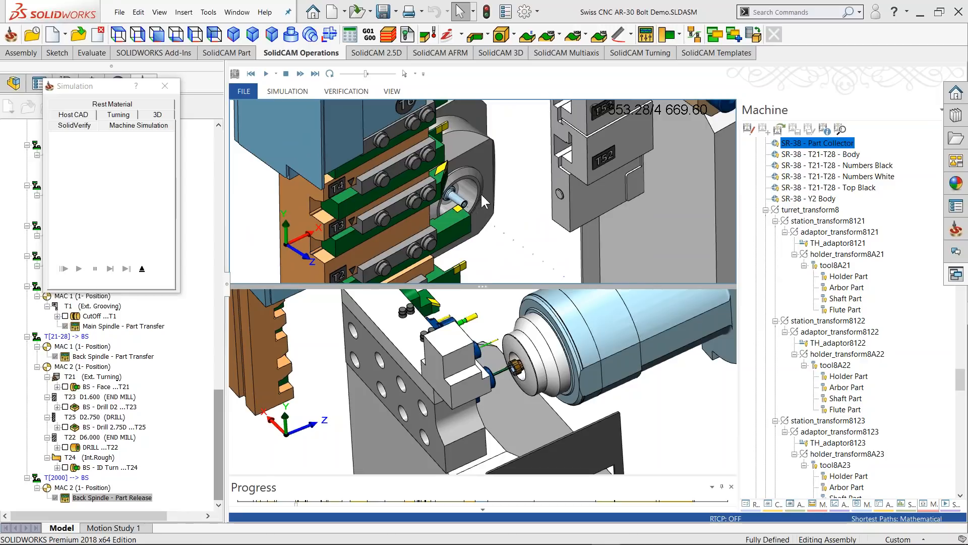
{"action": "left_click", "coordinate": [265, 75]}
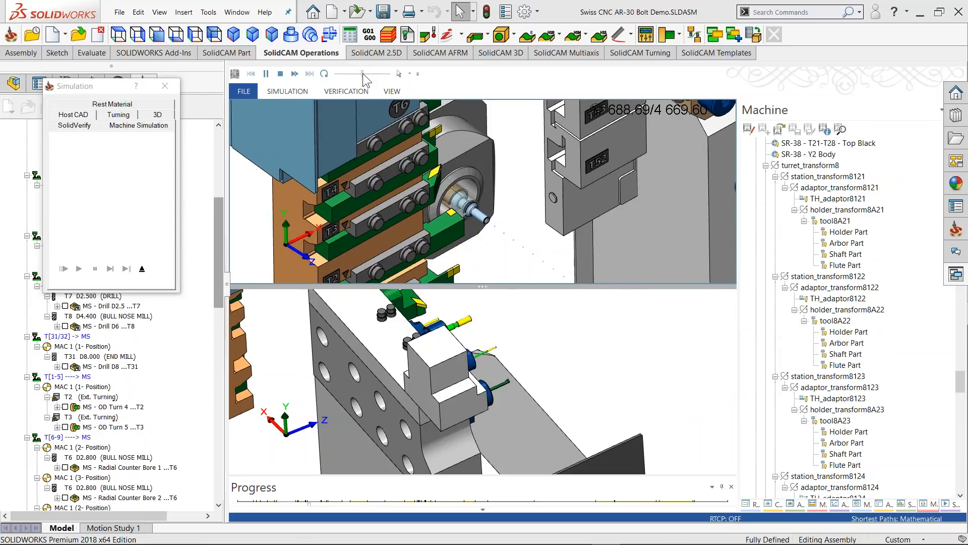
{"action": "left_click", "coordinate": [269, 75]}
Step: Switch from two viewports to a single maximized view showing the main-spindle workpiece up close
{"action": "left_click", "coordinate": [384, 94]}
{"action": "left_click", "coordinate": [248, 123]}
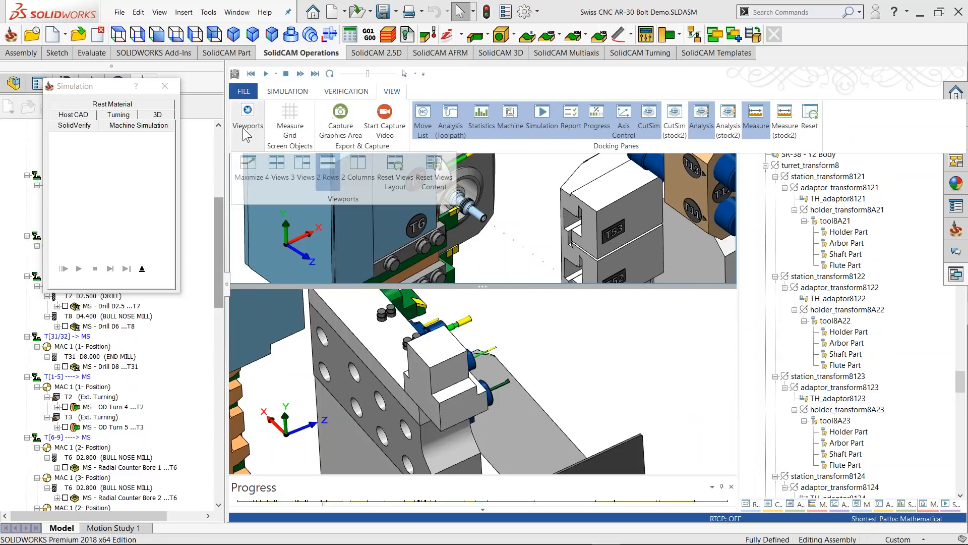
{"action": "left_click", "coordinate": [247, 165]}
{"action": "scroll", "coordinate": [457, 348], "scroll_direction": "up", "scroll_amount": 3}
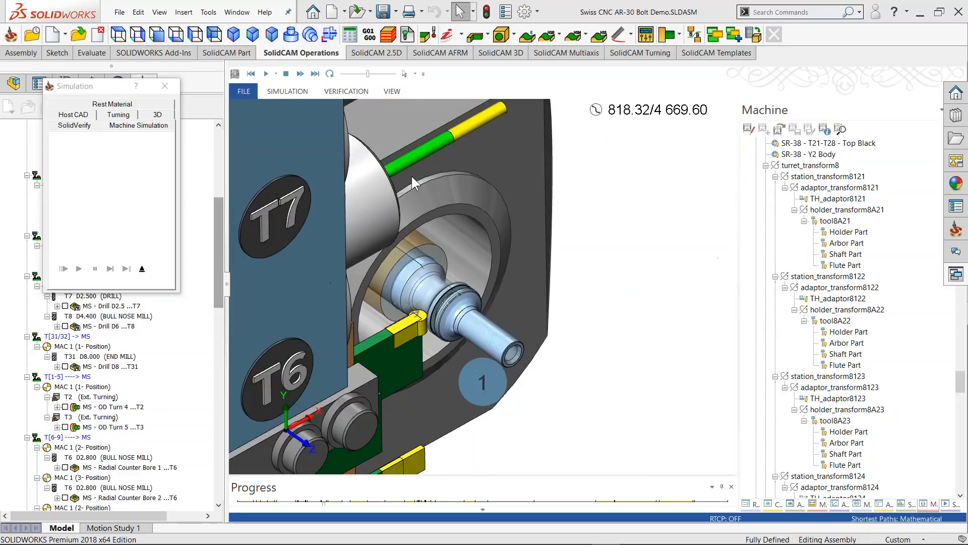
Step: Run the machine simulation through to the end while viewing both spindles and their tooling
{"action": "left_click", "coordinate": [265, 74]}
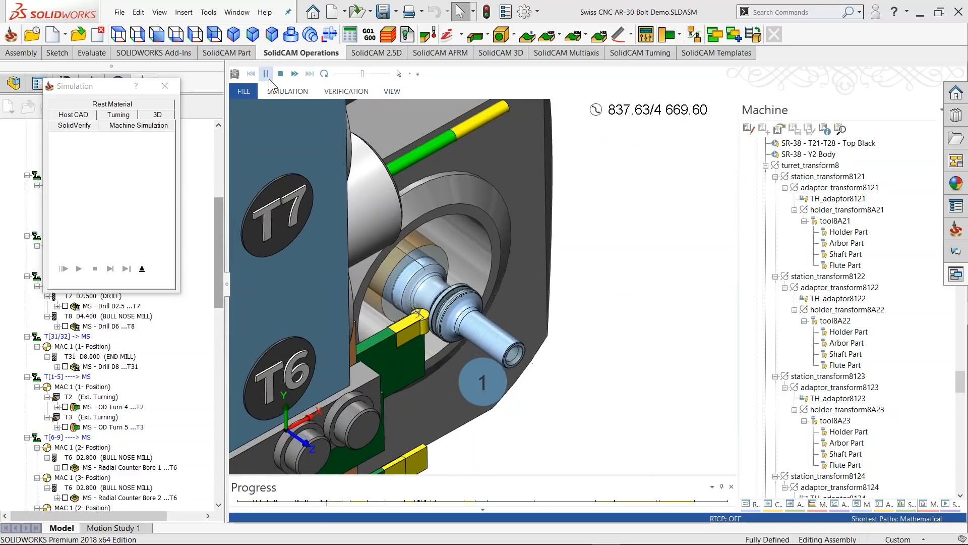
{"action": "scroll", "coordinate": [506, 343], "scroll_direction": "down", "scroll_amount": 5}
{"action": "middle_click_drag", "start_coordinate": [506, 343], "coordinate": [464, 281]}
{"action": "middle_click_drag", "start_coordinate": [534, 361], "coordinate": [498, 308]}
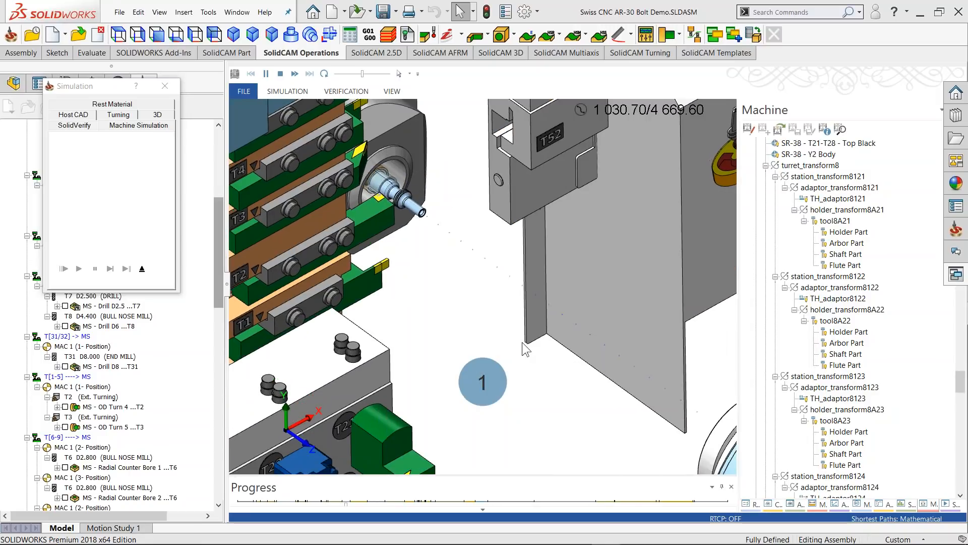
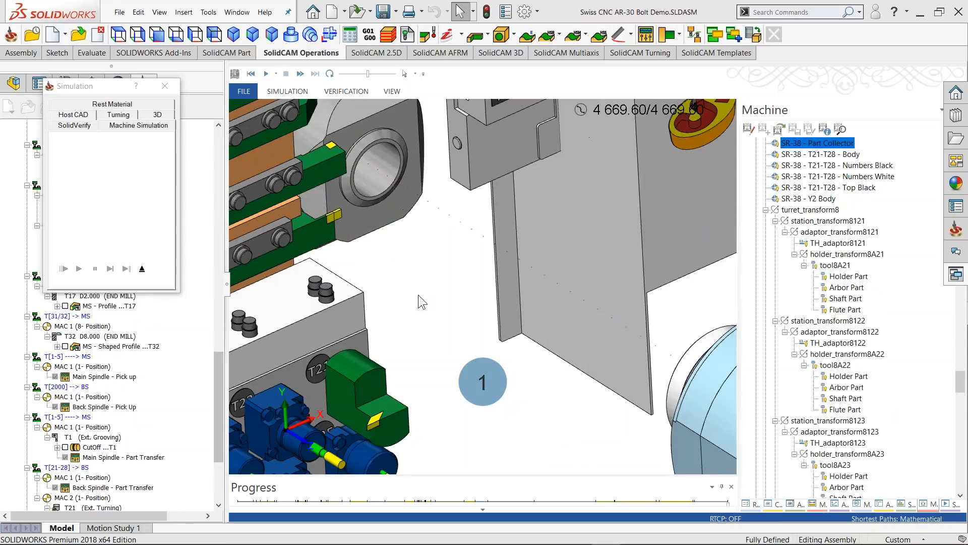
{"action": "scroll", "coordinate": [584, 320], "scroll_direction": "down", "scroll_amount": 4}
{"action": "mouse_move", "coordinate": [583, 338]}
{"action": "middle_mouse_down"}
{"action": "mouse_move", "coordinate": [554, 330]}
{"action": "mouse_move", "coordinate": [592, 352]}
{"action": "mouse_move", "coordinate": [562, 341]}
{"action": "mouse_move", "coordinate": [570, 347]}
{"action": "middle_mouse_up"}
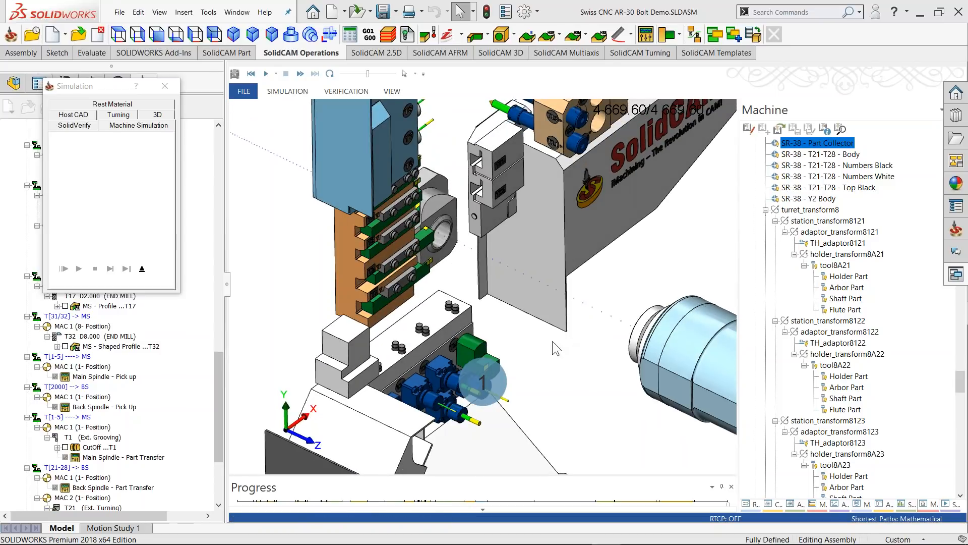
Step: Exit the machine simulation and maximize the Channel Synchronization window
{"action": "left_click", "coordinate": [142, 270]}
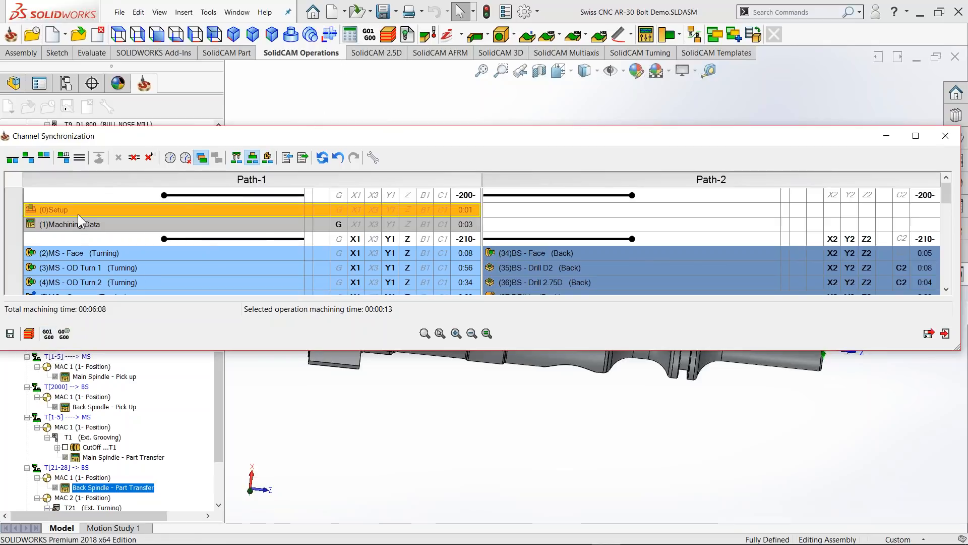
{"action": "left_click_drag", "start_coordinate": [150, 139], "coordinate": [238, 99]}
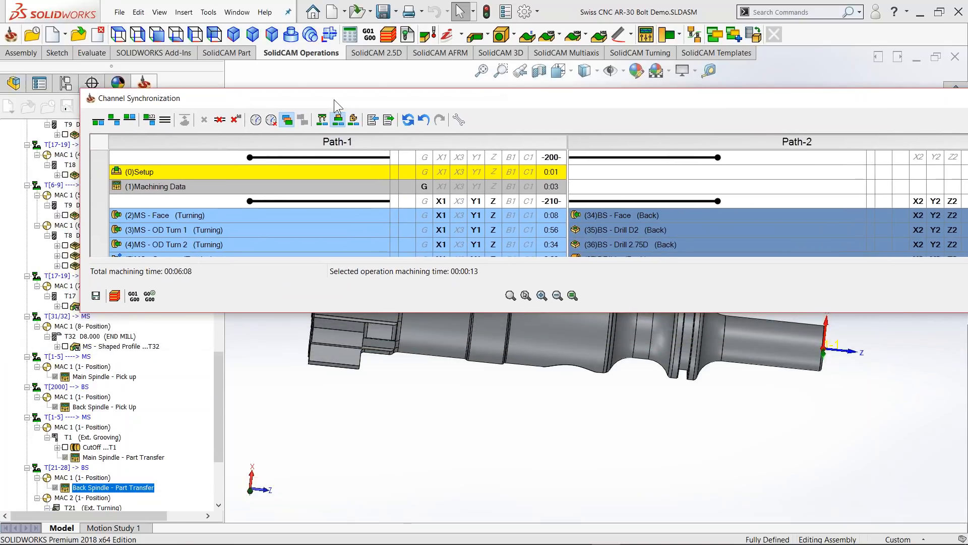
{"action": "double_click", "coordinate": [333, 99]}
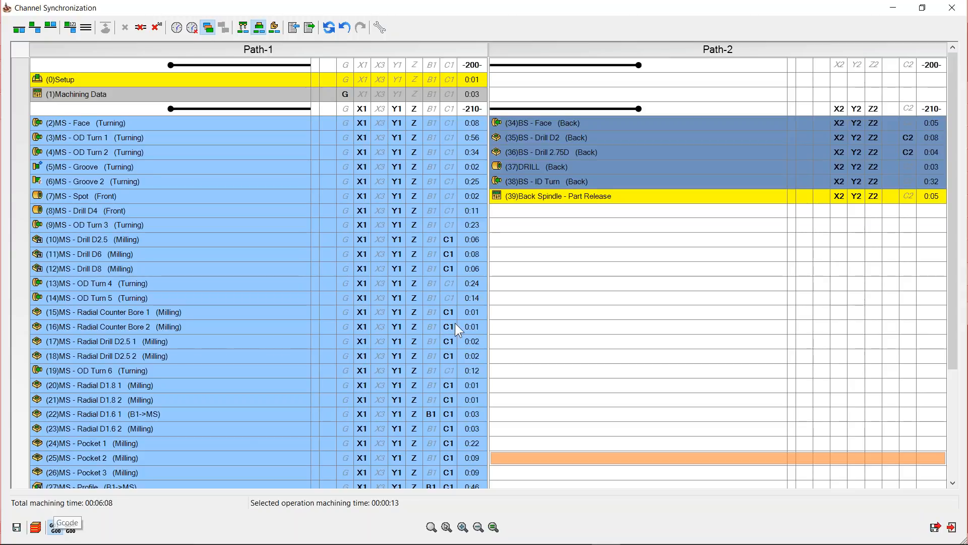
Step: Generate the G-code for both channels and reload the O0001 and O0001.P-2 files in Notepad++
{"action": "left_click", "coordinate": [241, 240]}
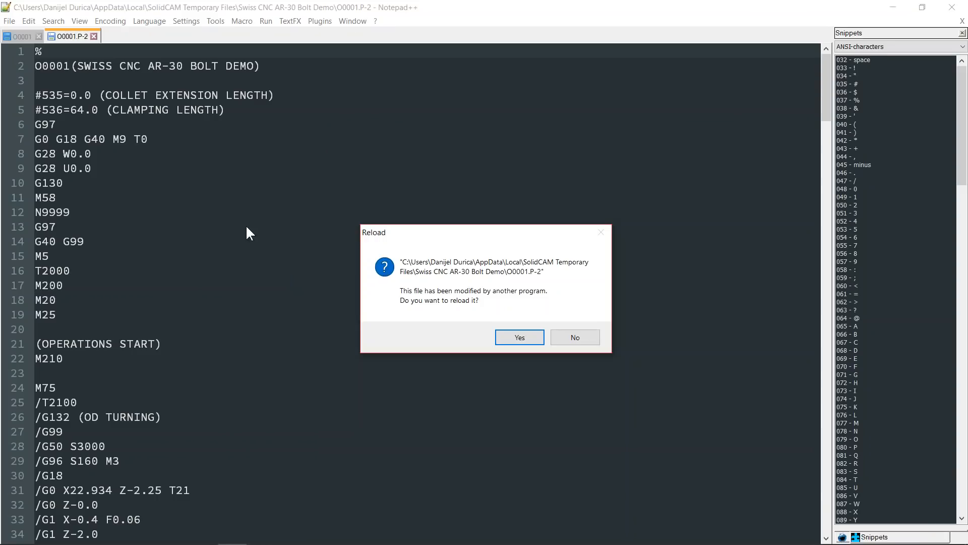
{"action": "left_click", "coordinate": [520, 337]}
{"action": "left_click", "coordinate": [519, 337]}
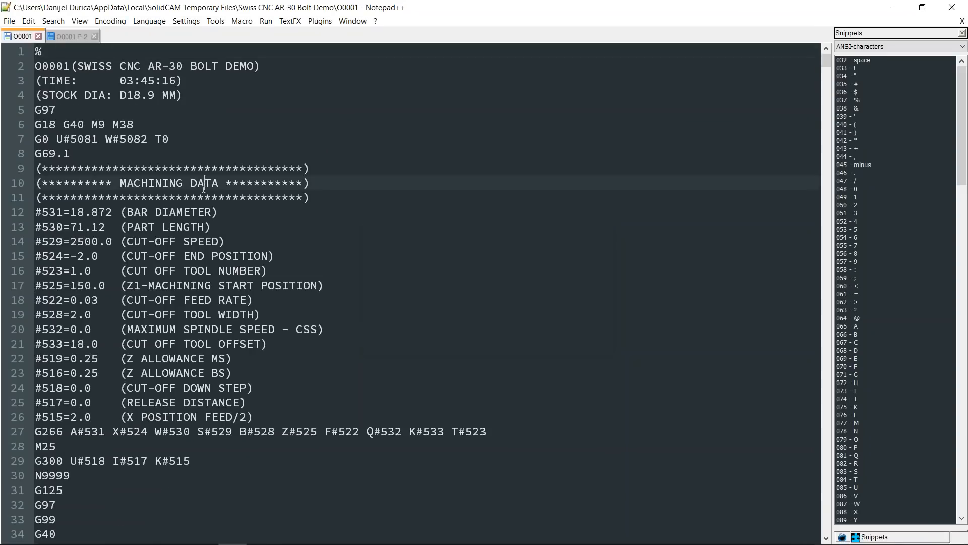
Step: Apply ISO syntax highlighting to O0001 and review the program from the machining data down to the T700 drilling
{"action": "left_click", "coordinate": [159, 28]}
{"action": "left_click", "coordinate": [159, 312]}
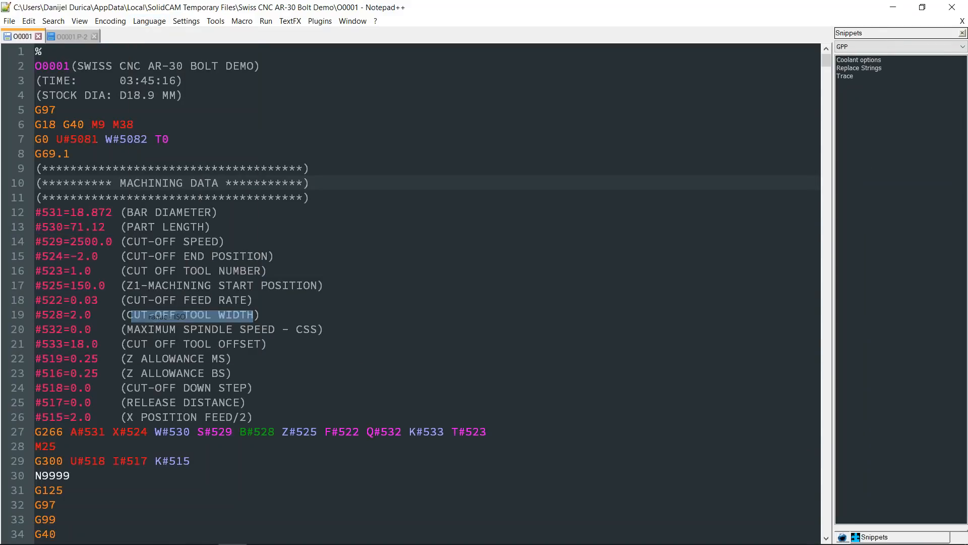
{"action": "scroll", "coordinate": [185, 288], "scroll_direction": "down", "scroll_amount": 13}
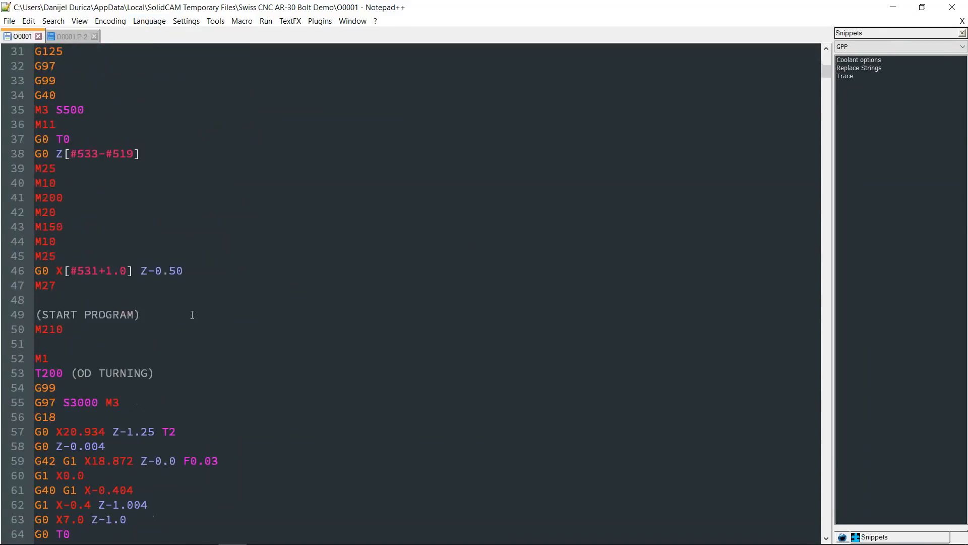
{"action": "scroll", "coordinate": [188, 312], "scroll_direction": "down", "scroll_amount": 16}
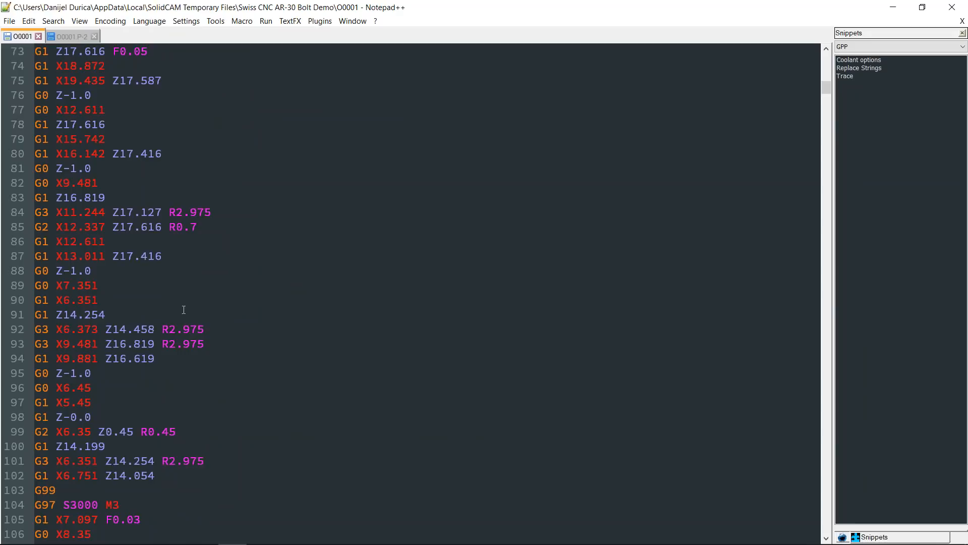
{"action": "scroll", "coordinate": [180, 310], "scroll_direction": "down", "scroll_amount": 20}
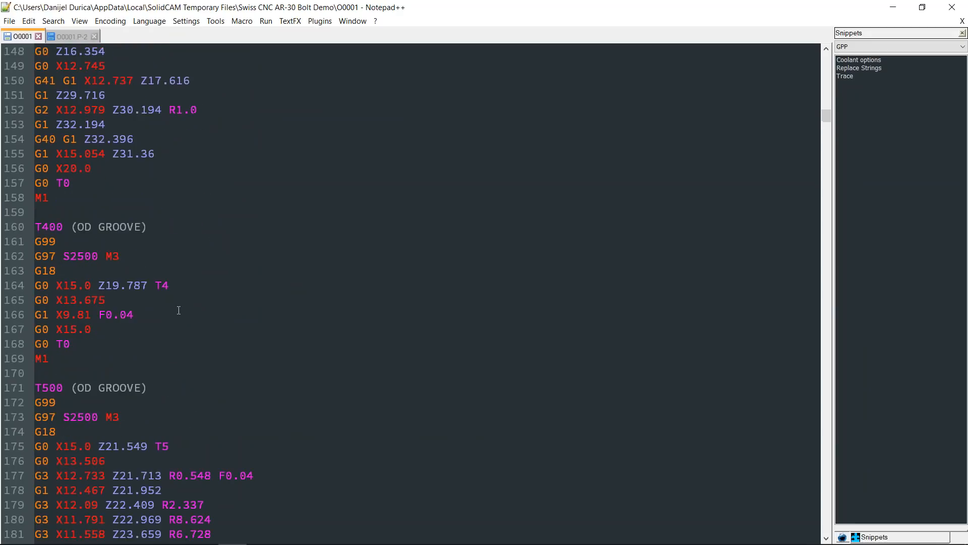
{"action": "scroll", "coordinate": [175, 308], "scroll_direction": "down", "scroll_amount": 20}
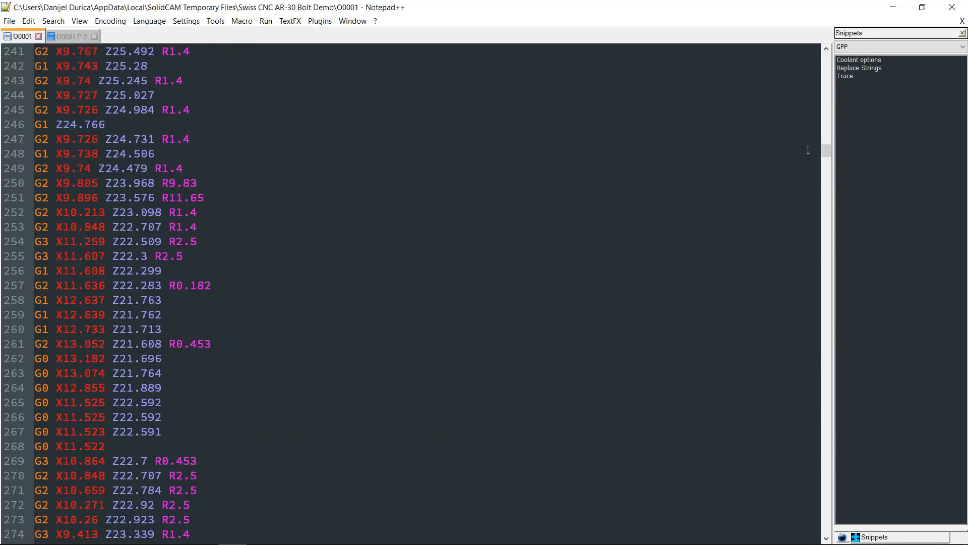
{"action": "left_click_drag", "start_coordinate": [826, 152], "coordinate": [827, 212]}
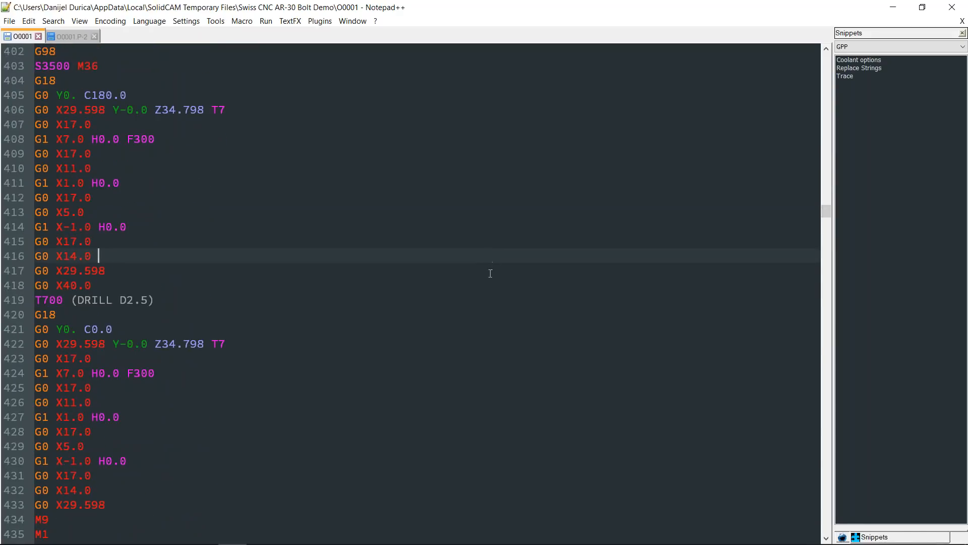
Step: Return to Channel Synchronization, save and exit it, and bring the start of the CAM operations list into view
{"action": "left_click", "coordinate": [896, 10]}
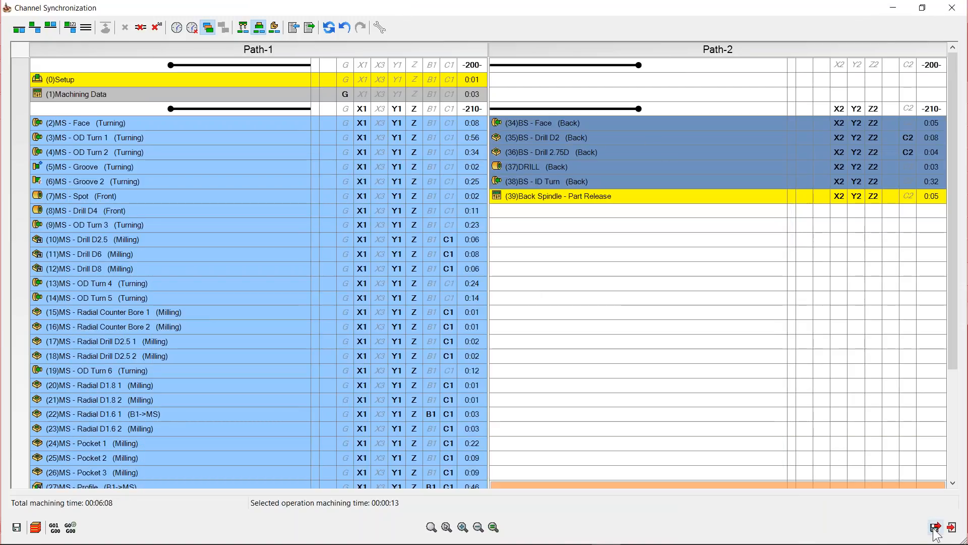
{"action": "left_click", "coordinate": [935, 529]}
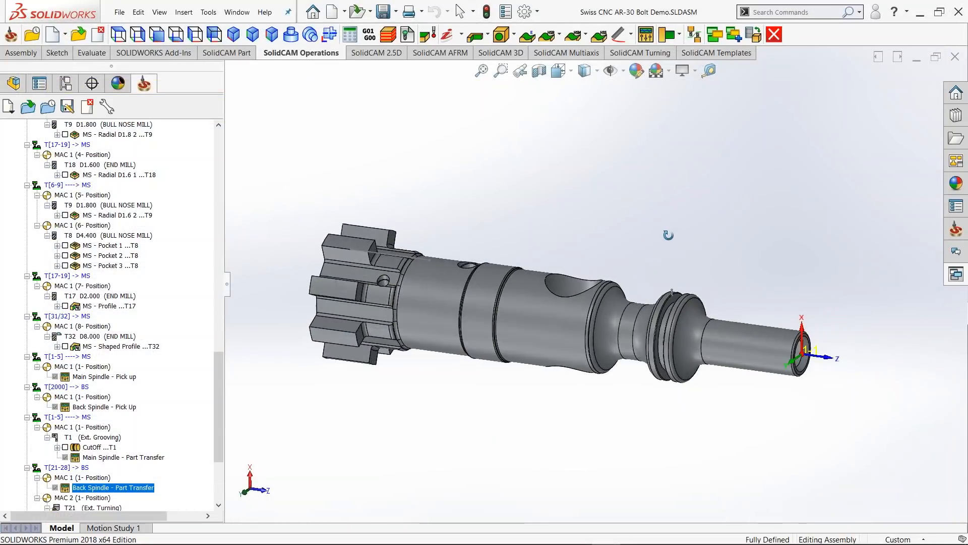
{"action": "scroll", "coordinate": [727, 304], "scroll_direction": "down", "scroll_amount": 2}
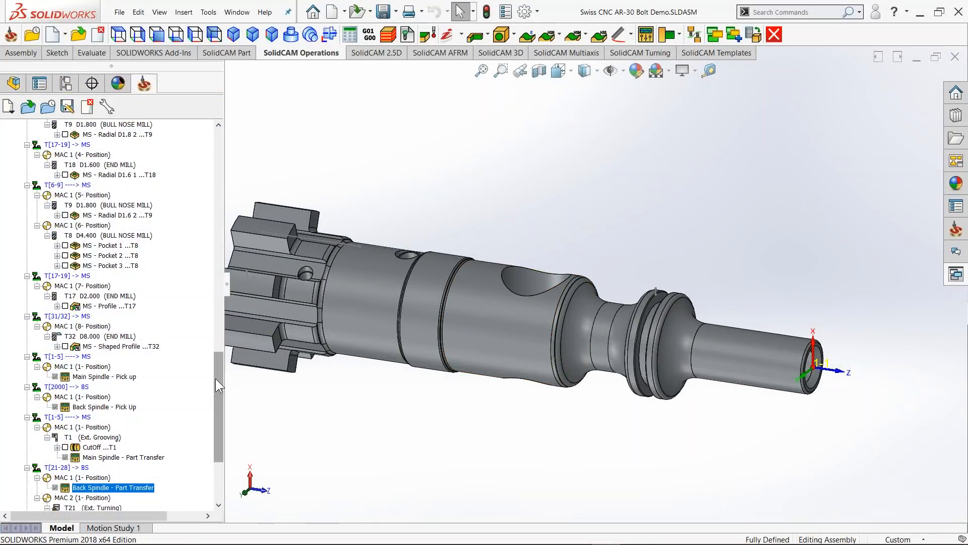
{"action": "scroll", "coordinate": [218, 363], "scroll_direction": "up", "scroll_amount": 1}
{"action": "left_click_drag", "start_coordinate": [221, 350], "coordinate": [216, 129]}
{"action": "scroll", "coordinate": [552, 198], "scroll_direction": "up", "scroll_amount": 1}
{"action": "mouse_move", "coordinate": [555, 218]}
{"action": "middle_mouse_down"}
{"action": "mouse_move", "coordinate": [545, 223]}
{"action": "mouse_move", "coordinate": [558, 229]}
{"action": "middle_mouse_up"}
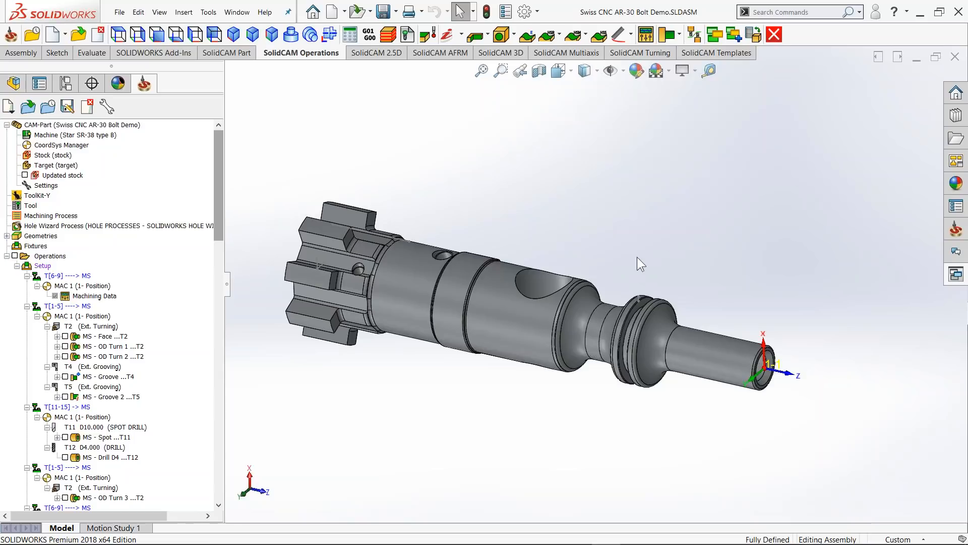
Step: Open the bolt's design part in its own window from the thin cylindrical end and inspect the model
{"action": "left_click", "coordinate": [699, 353]}
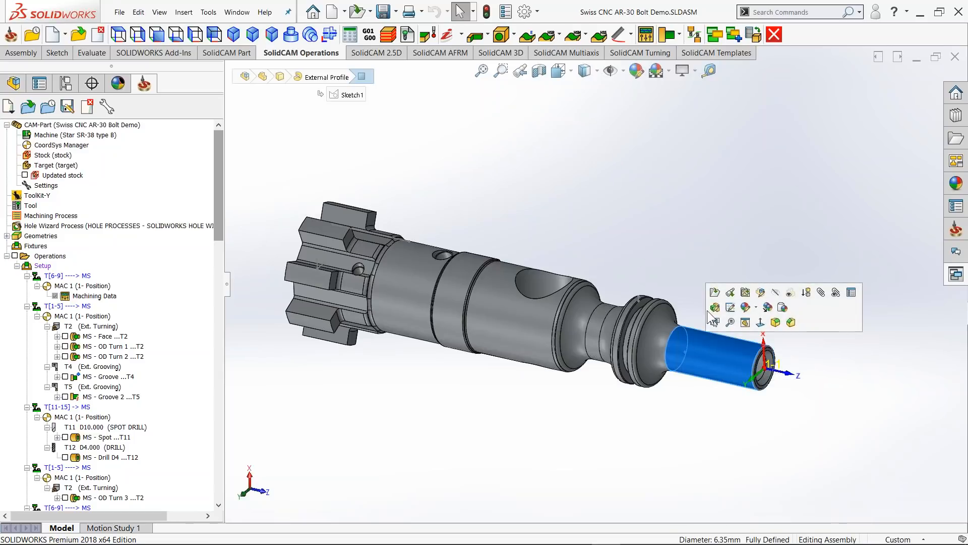
{"action": "left_click", "coordinate": [672, 280]}
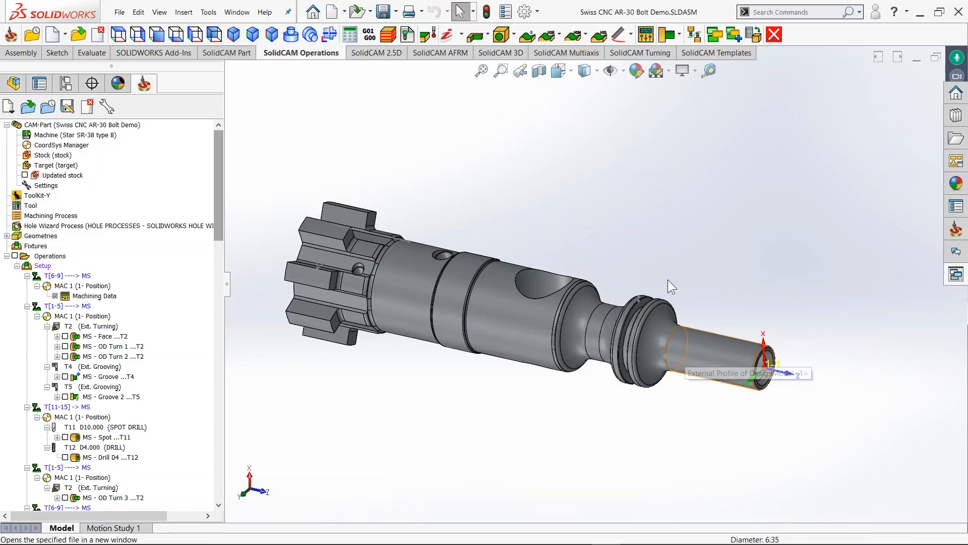
{"action": "middle_click_drag", "start_coordinate": [748, 288], "coordinate": [622, 338]}
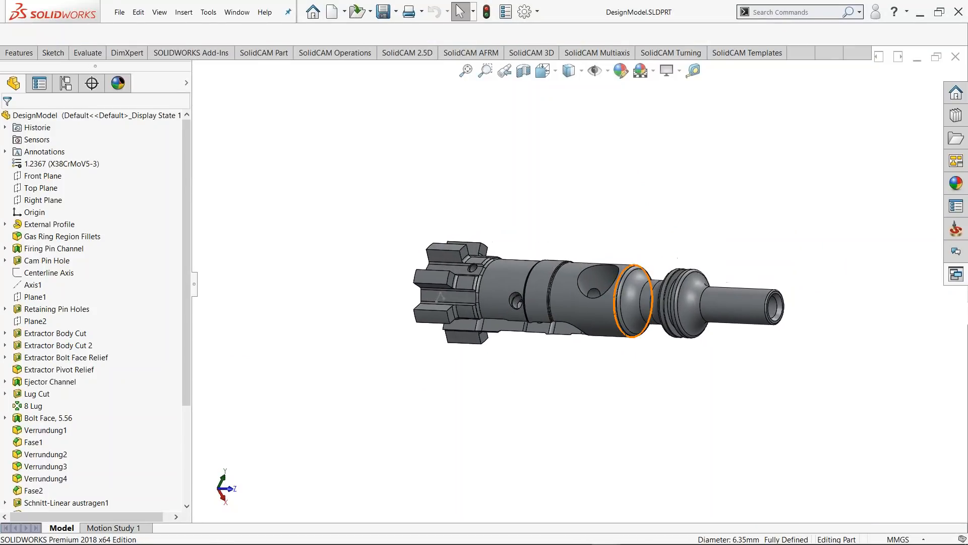
{"action": "scroll", "coordinate": [623, 298], "scroll_direction": "down", "scroll_amount": 2}
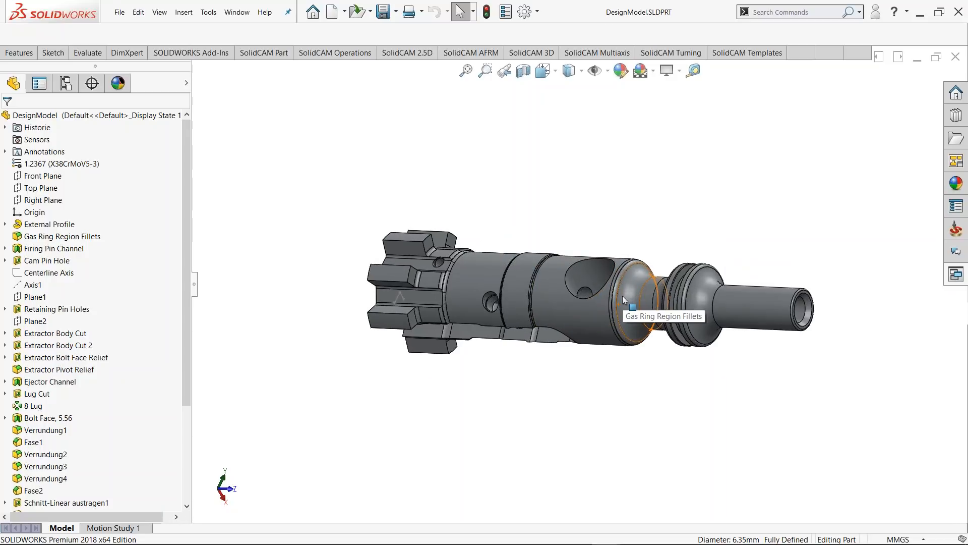
{"action": "left_click", "coordinate": [734, 310]}
{"action": "left_click", "coordinate": [545, 401]}
{"action": "middle_click_drag", "start_coordinate": [550, 391], "coordinate": [586, 280]}
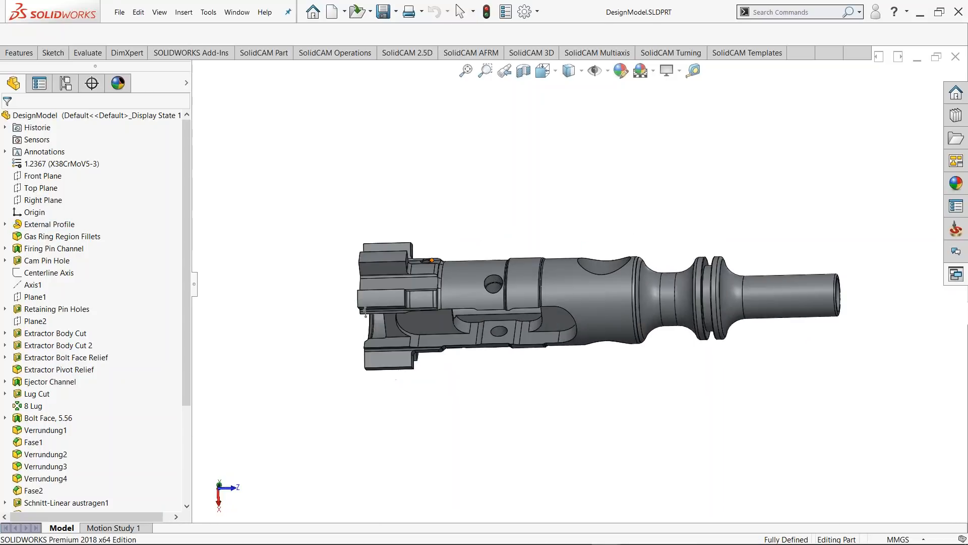
Step: Show the External Profile sketch dimensions and set the radius of the thin cylindrical end to 3.5 mm
{"action": "left_click", "coordinate": [5, 224]}
{"action": "left_click", "coordinate": [48, 236]}
{"action": "middle_click_drag", "start_coordinate": [643, 242], "coordinate": [754, 337]}
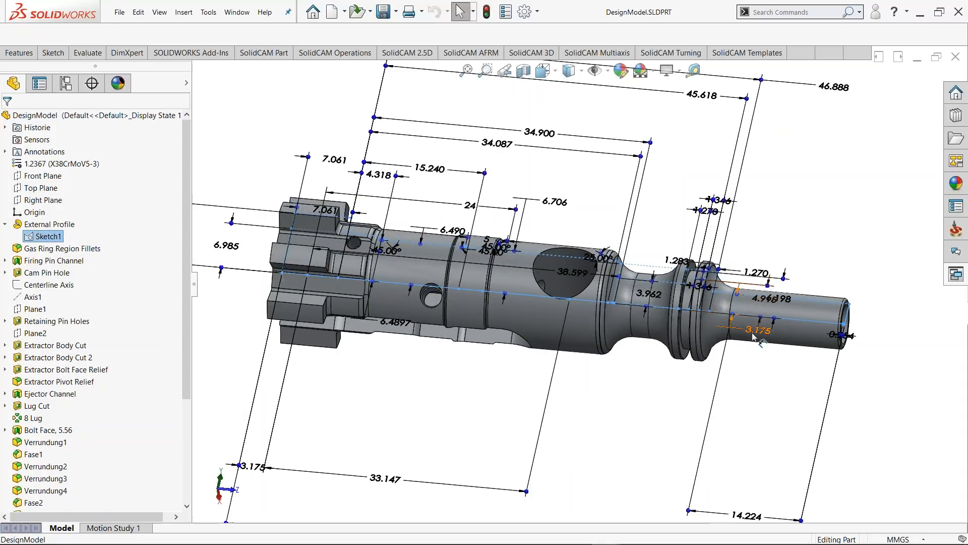
{"action": "double_click", "coordinate": [756, 335]}
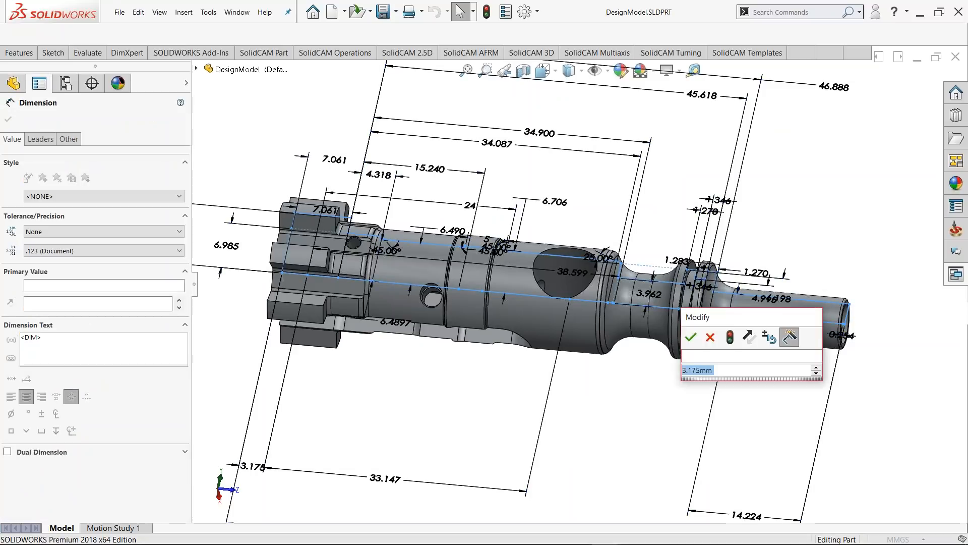
{"action": "type", "text": "3.5"}
{"action": "key", "text": "Return"}
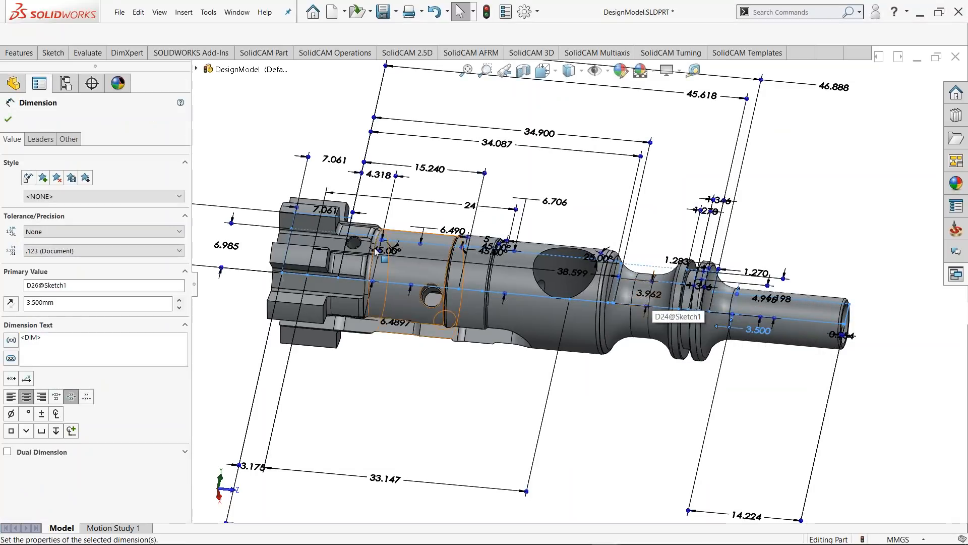
Step: Set the length of the lug section in the External Profile sketch to 8 mm and rebuild the part
{"action": "middle_click_drag", "start_coordinate": [348, 177], "coordinate": [333, 214]}
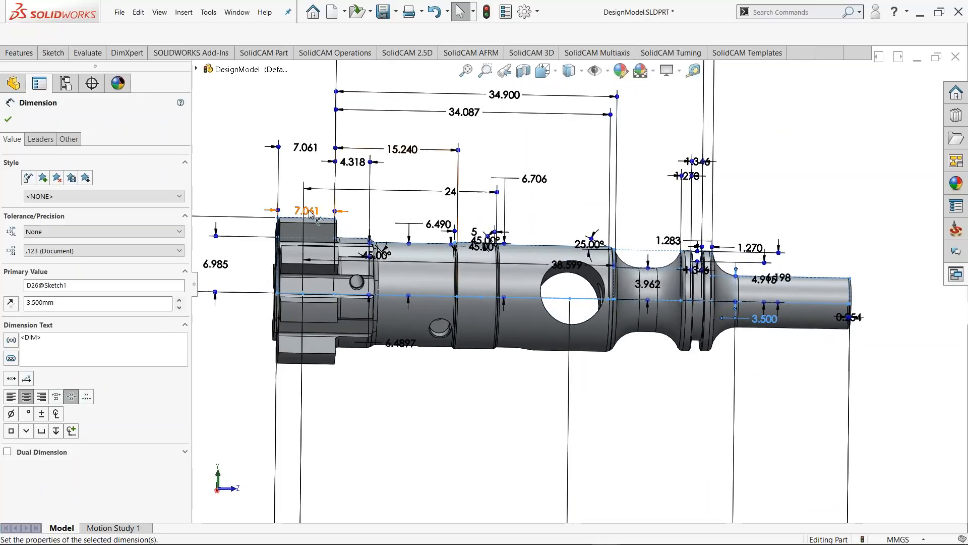
{"action": "double_click", "coordinate": [310, 214]}
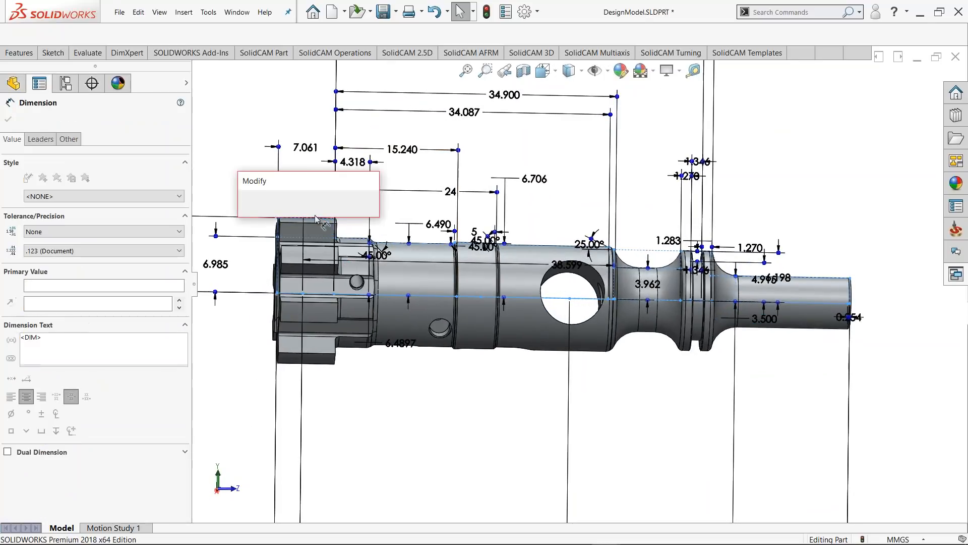
{"action": "type", "text": "8"}
{"action": "key", "text": "Return"}
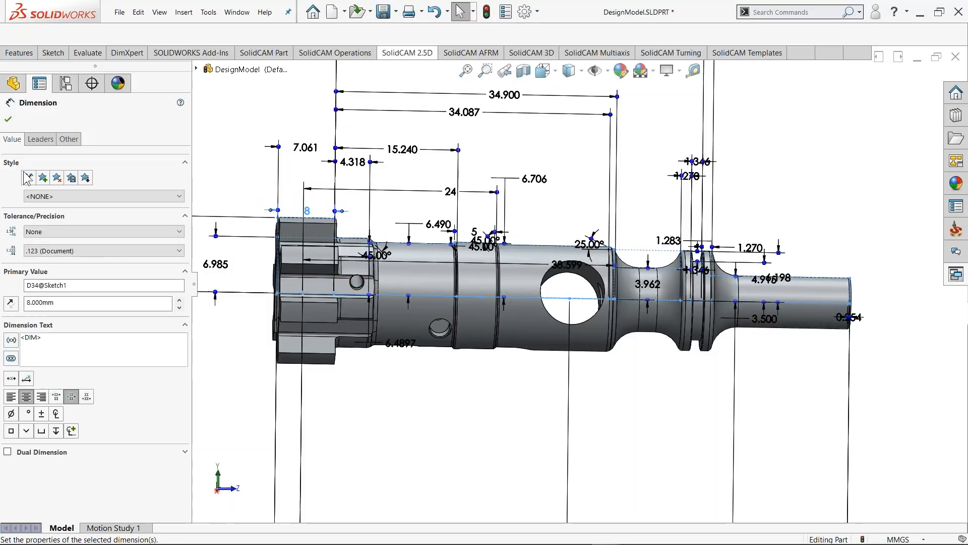
{"action": "left_click", "coordinate": [8, 120]}
{"action": "left_click", "coordinate": [487, 13]}
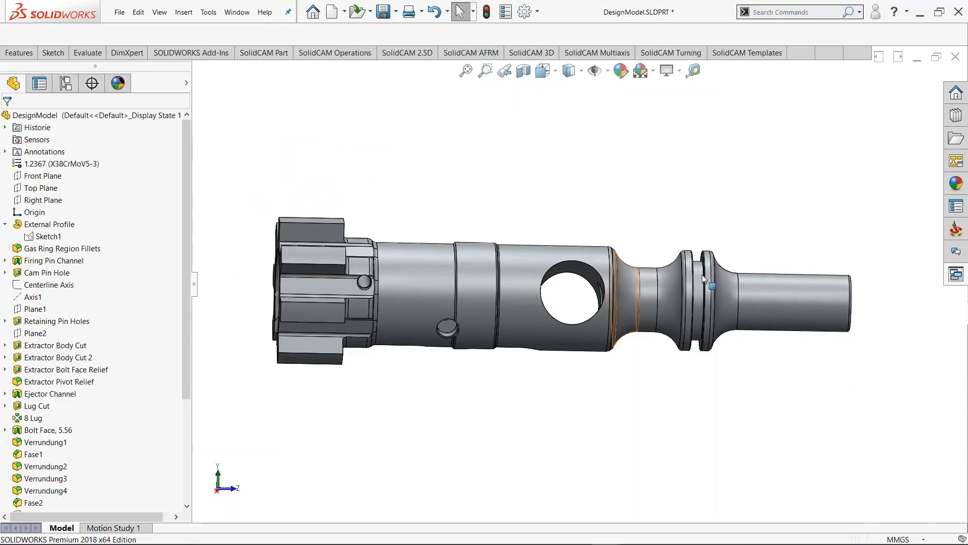
Step: Inspect the rebuilt bolt from the thin end to the lugs and save the design model
{"action": "middle_click_drag", "start_coordinate": [797, 278], "coordinate": [726, 295]}
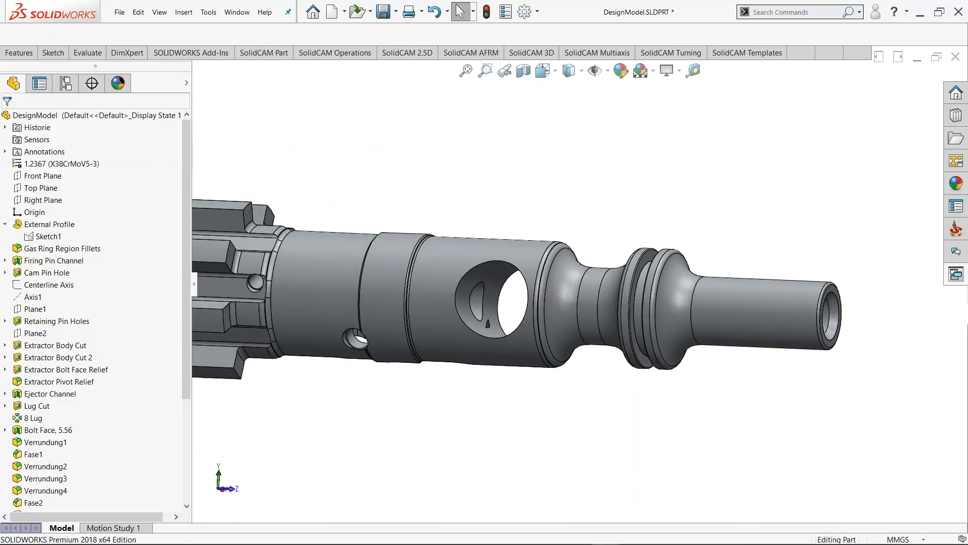
{"action": "middle_click_drag", "start_coordinate": [295, 258], "coordinate": [402, 257], "text": "ctrl"}
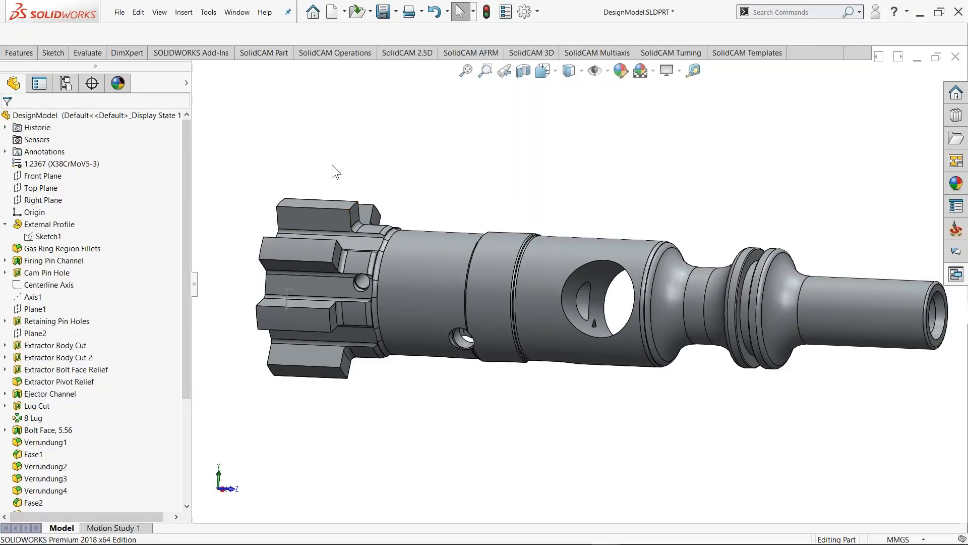
{"action": "mouse_move", "coordinate": [458, 173]}
{"action": "middle_mouse_down"}
{"action": "mouse_move", "coordinate": [463, 227]}
{"action": "mouse_move", "coordinate": [467, 80]}
{"action": "middle_mouse_up"}
{"action": "left_click", "coordinate": [120, 12]}
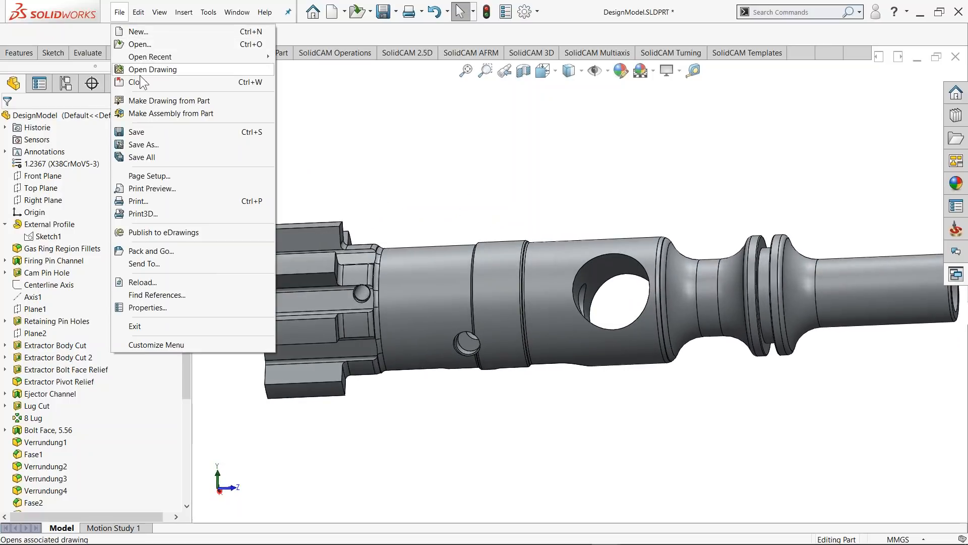
{"action": "left_click", "coordinate": [136, 132]}
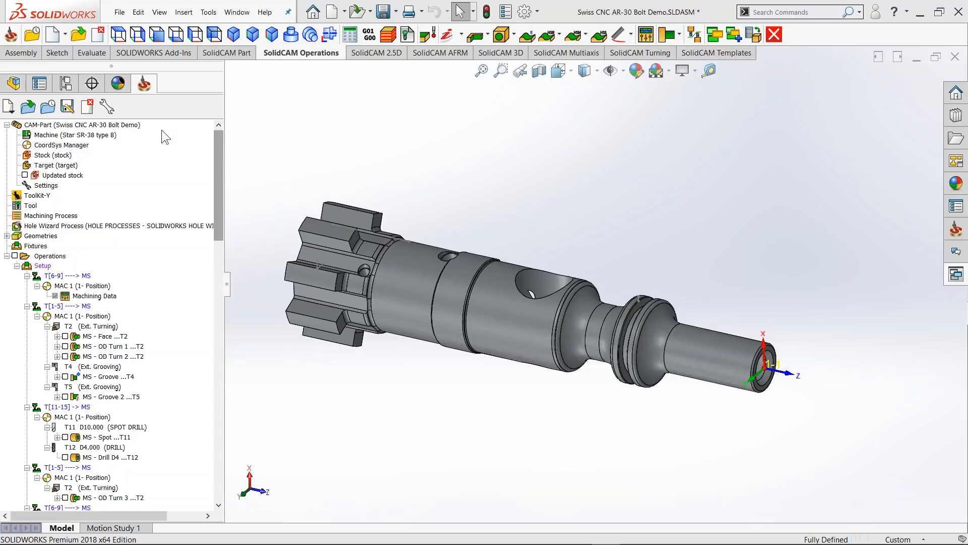
Step: Check the synchronization of the AR-30 bolt CAM-Part with the changed model and review the marks in the CAM tree
{"action": "right_click", "coordinate": [112, 126]}
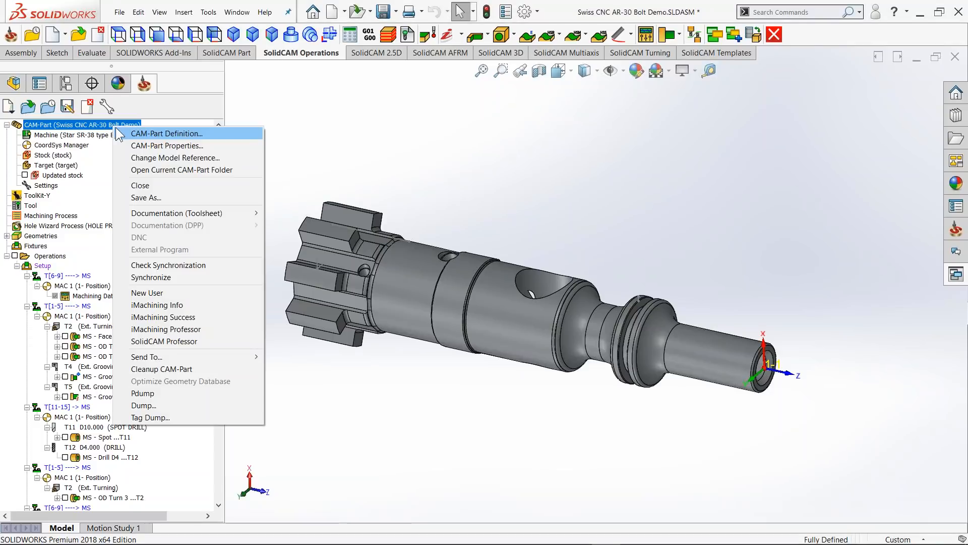
{"action": "left_click", "coordinate": [166, 266]}
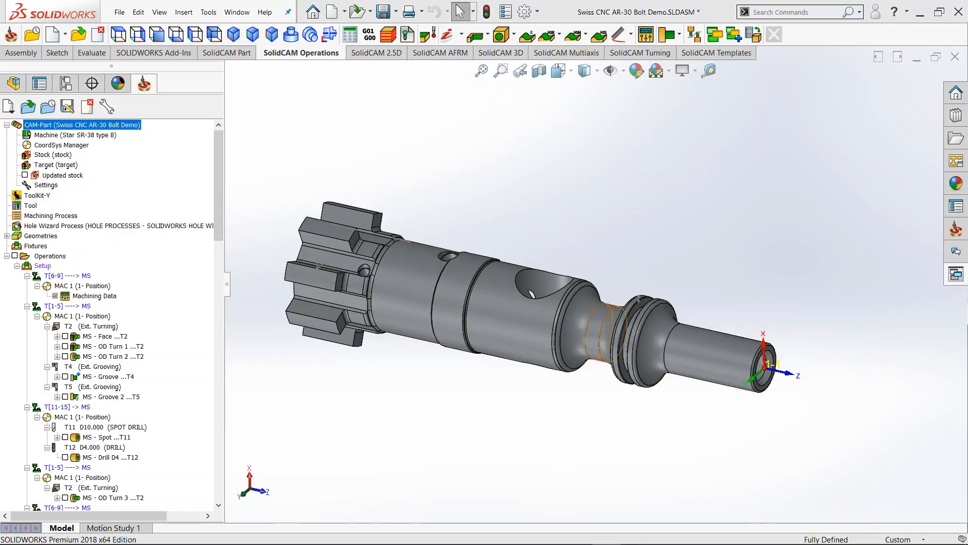
{"action": "middle_click_drag", "start_coordinate": [550, 264], "coordinate": [504, 329]}
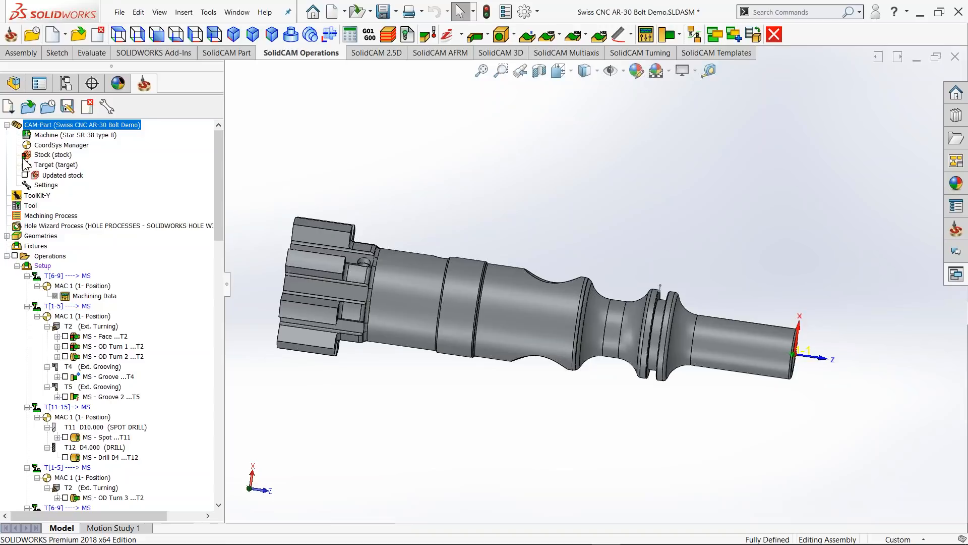
{"action": "scroll", "coordinate": [216, 199], "scroll_direction": "down", "scroll_amount": 3}
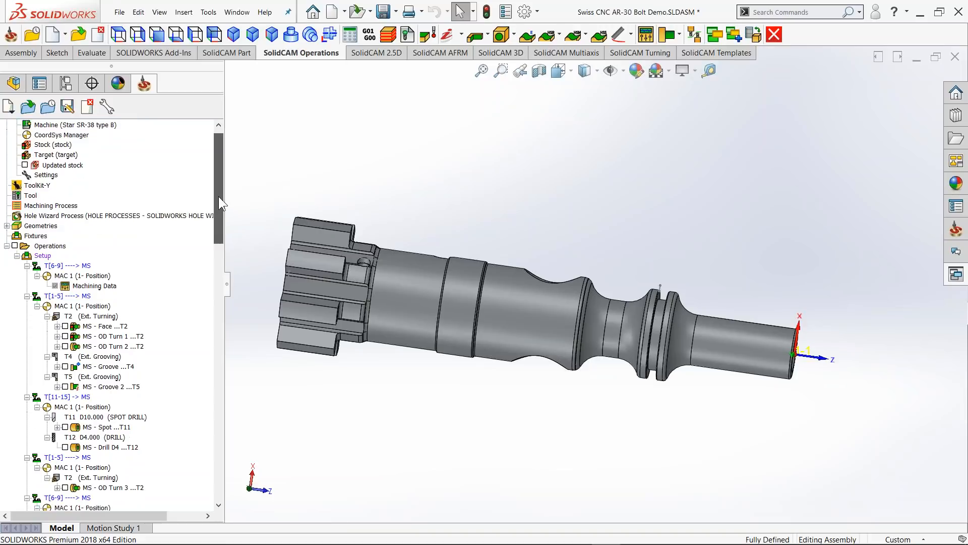
{"action": "mouse_move", "coordinate": [215, 200]}
{"action": "left_mouse_down"}
{"action": "mouse_move", "coordinate": [220, 326]}
{"action": "mouse_move", "coordinate": [205, 195]}
{"action": "left_mouse_up"}
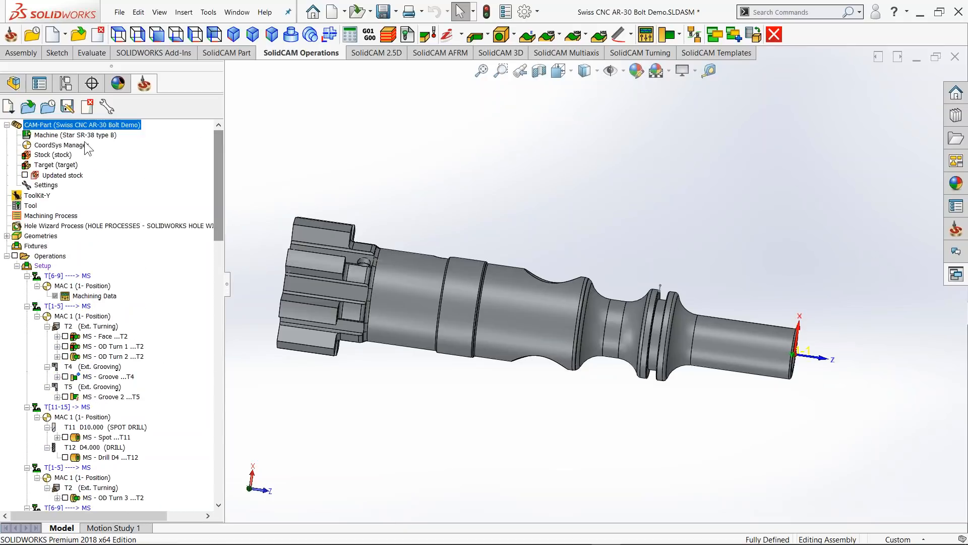
Step: Synchronize the whole CAM-Part with the changed model and look over the MS - Face and MS - OD Turn 1 operations
{"action": "right_click", "coordinate": [81, 125]}
{"action": "left_click", "coordinate": [123, 277]}
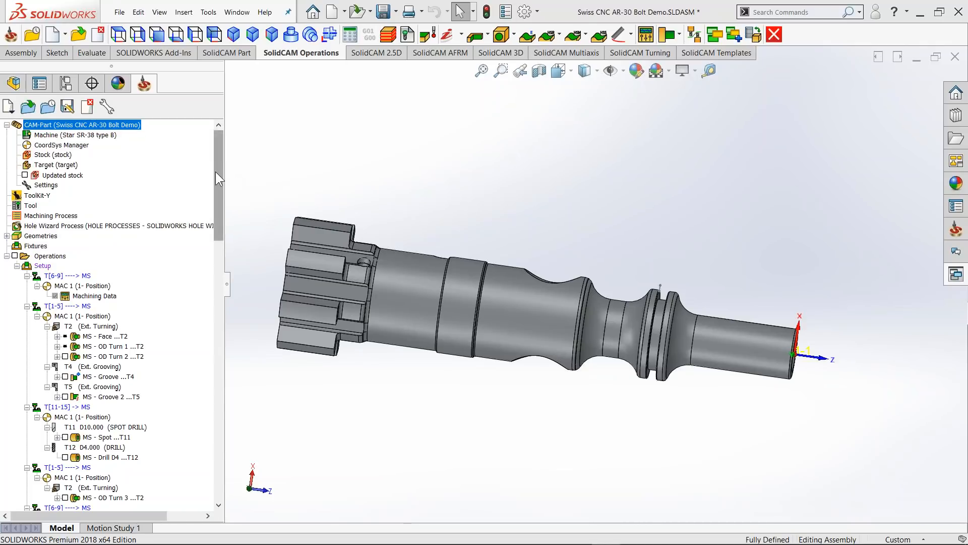
{"action": "left_click_drag", "start_coordinate": [217, 172], "coordinate": [215, 191]}
{"action": "left_click", "coordinate": [103, 285]}
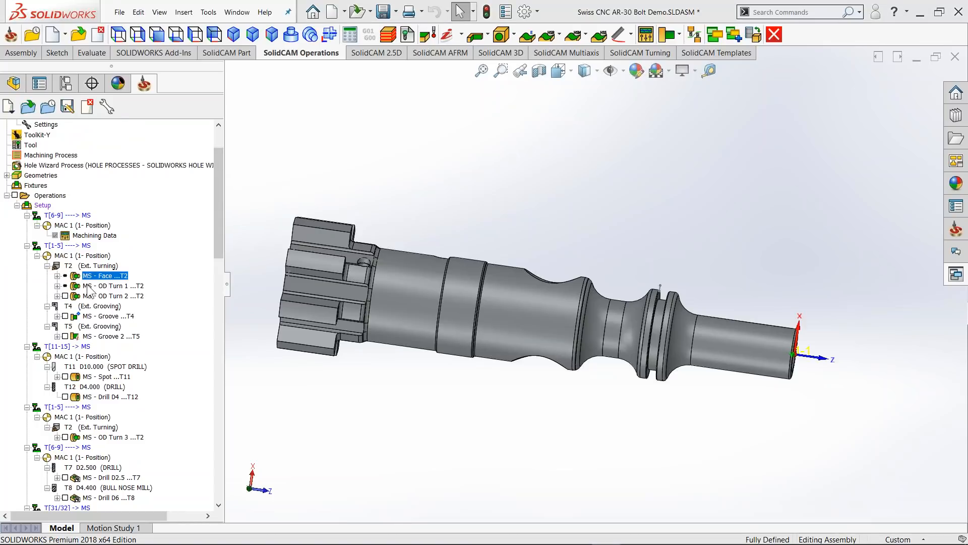
{"action": "left_click_drag", "start_coordinate": [221, 233], "coordinate": [220, 198]}
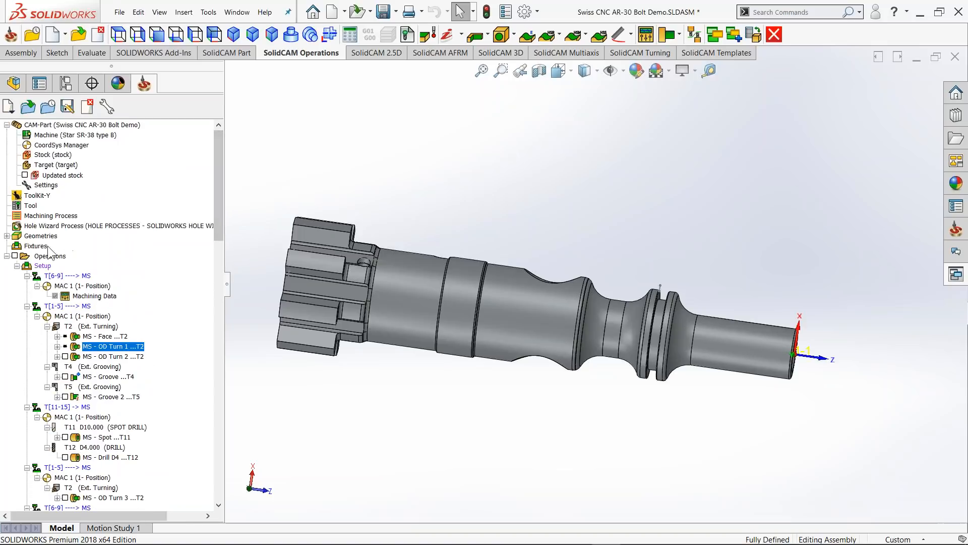
Step: Calculate all operations, declining to recalculate those that are already calculated
{"action": "right_click", "coordinate": [43, 256]}
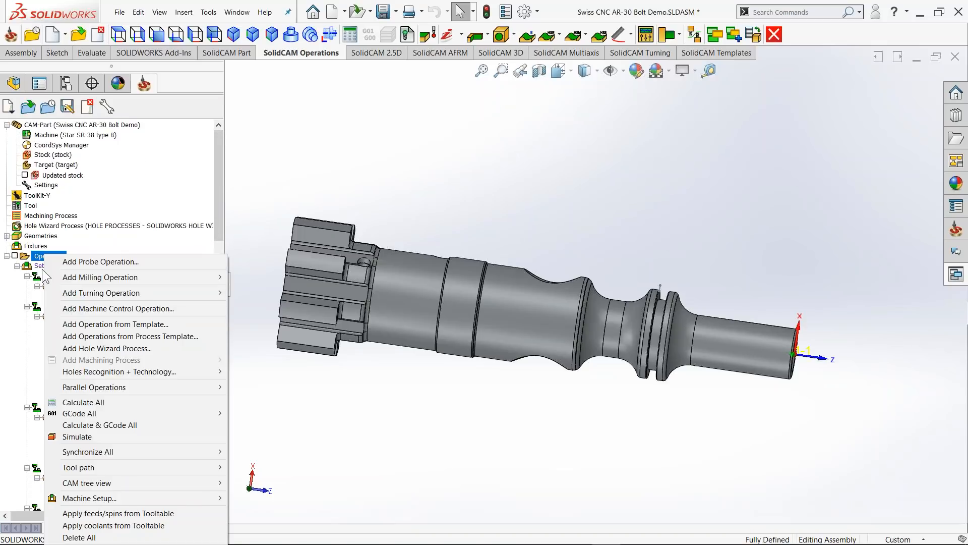
{"action": "left_click", "coordinate": [90, 402]}
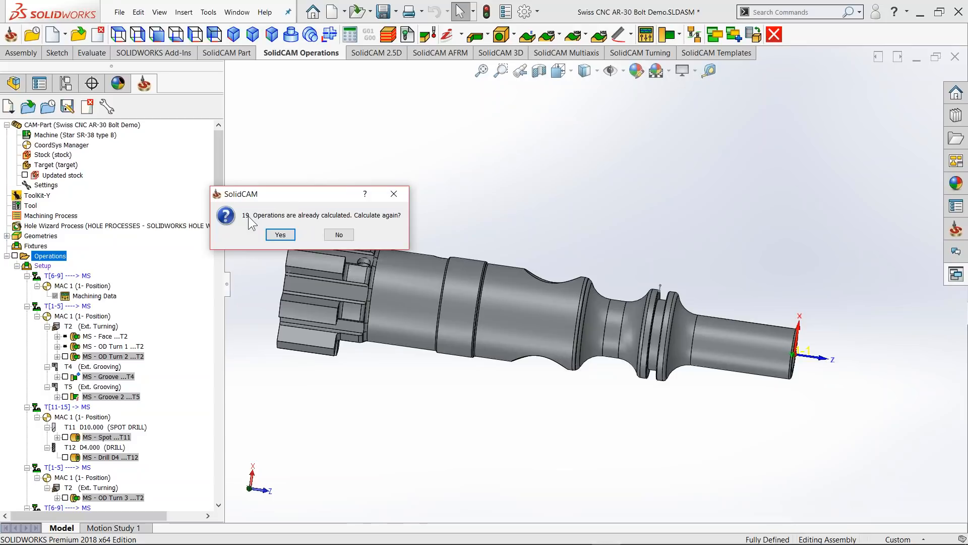
{"action": "left_click", "coordinate": [339, 235]}
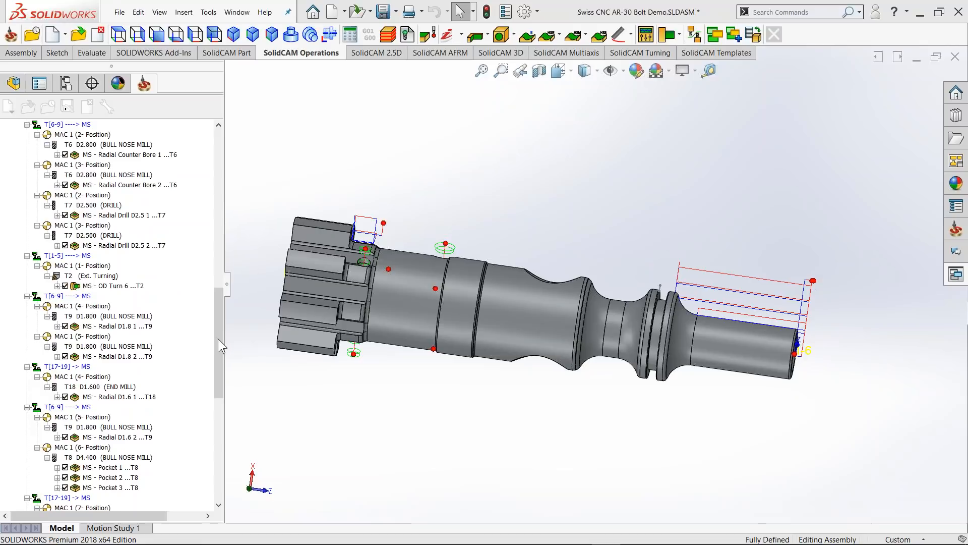
Step: Generate the G-code for all operations and reload the O0001.P-2 and O0001 files in Notepad++
{"action": "left_click_drag", "start_coordinate": [218, 341], "coordinate": [215, 147]}
{"action": "right_click", "coordinate": [60, 256]}
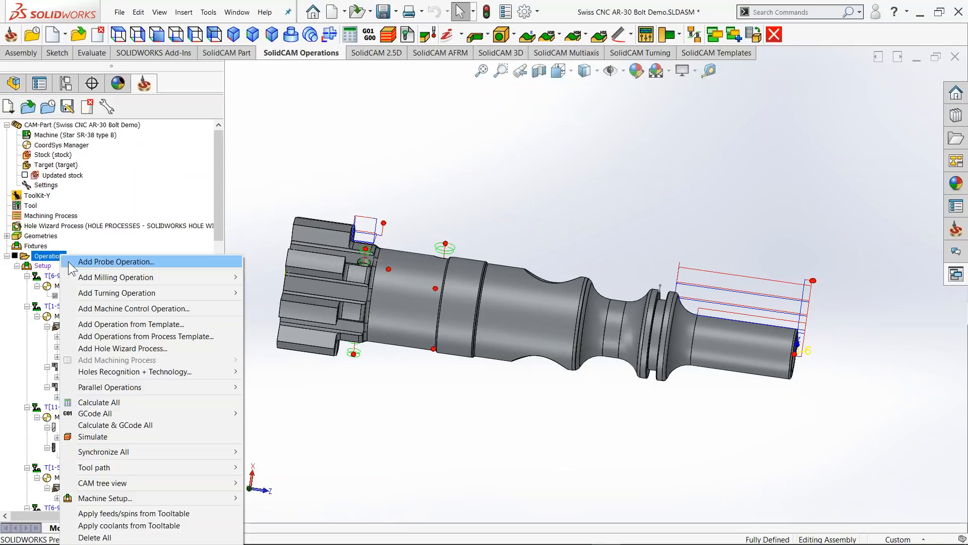
{"action": "mouse_move", "coordinate": [235, 413]}
{"action": "left_click", "coordinate": [278, 411]}
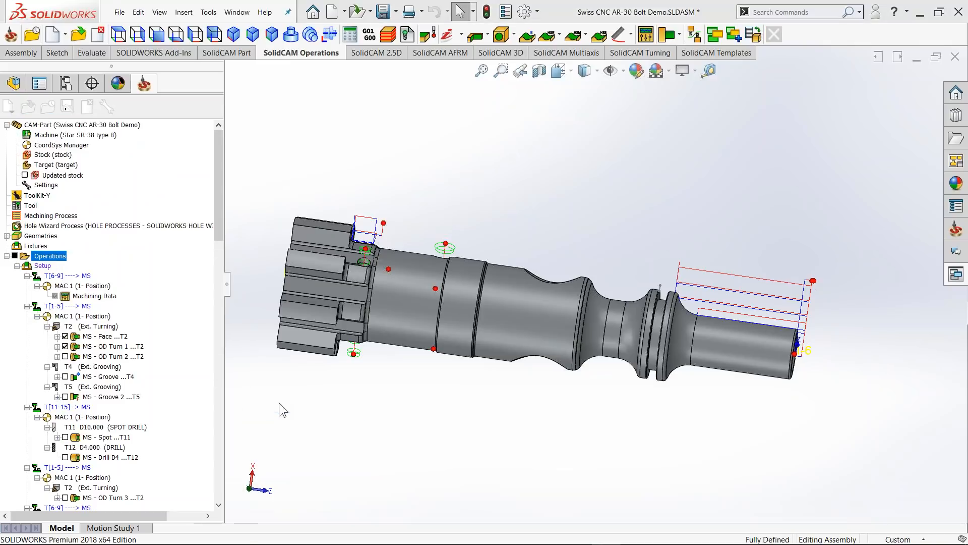
{"action": "left_click", "coordinate": [251, 241]}
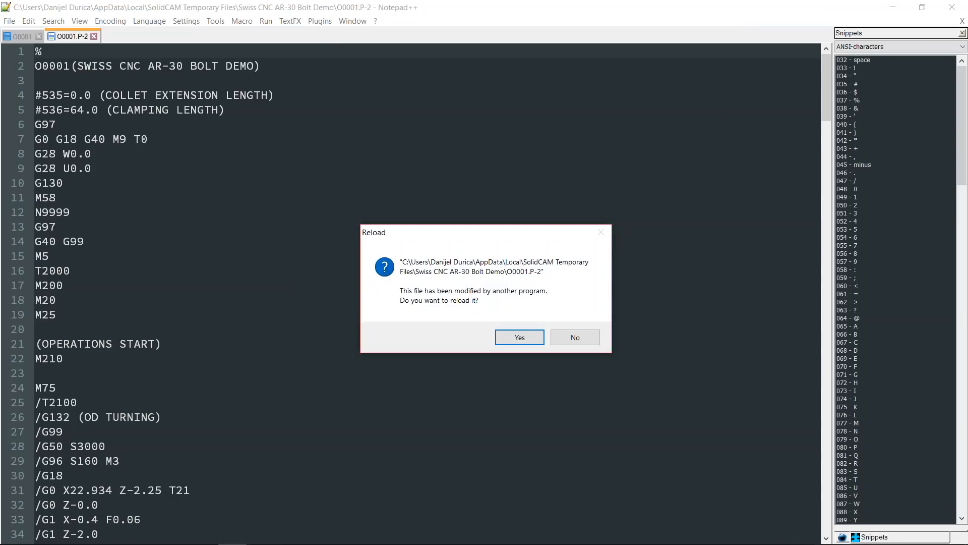
{"action": "left_click", "coordinate": [530, 341]}
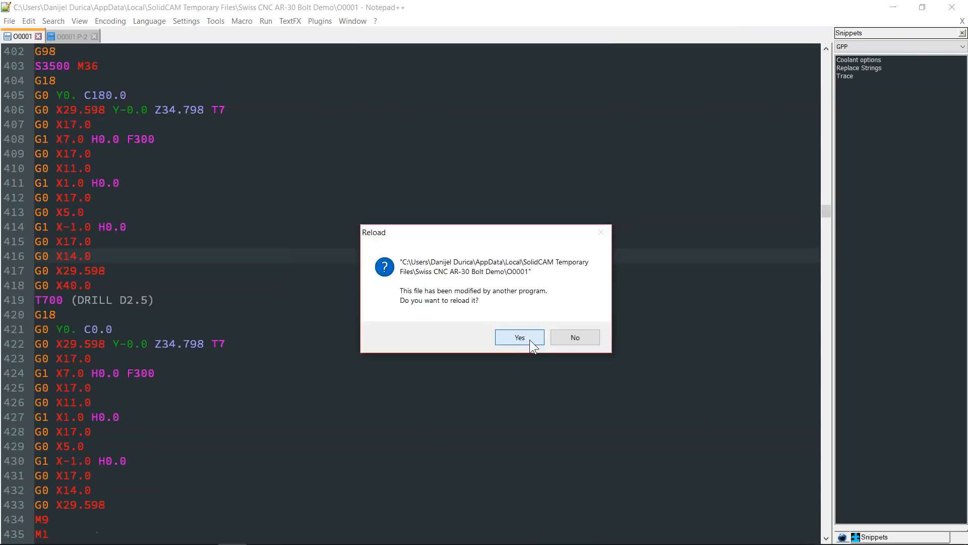
{"action": "left_click", "coordinate": [530, 340]}
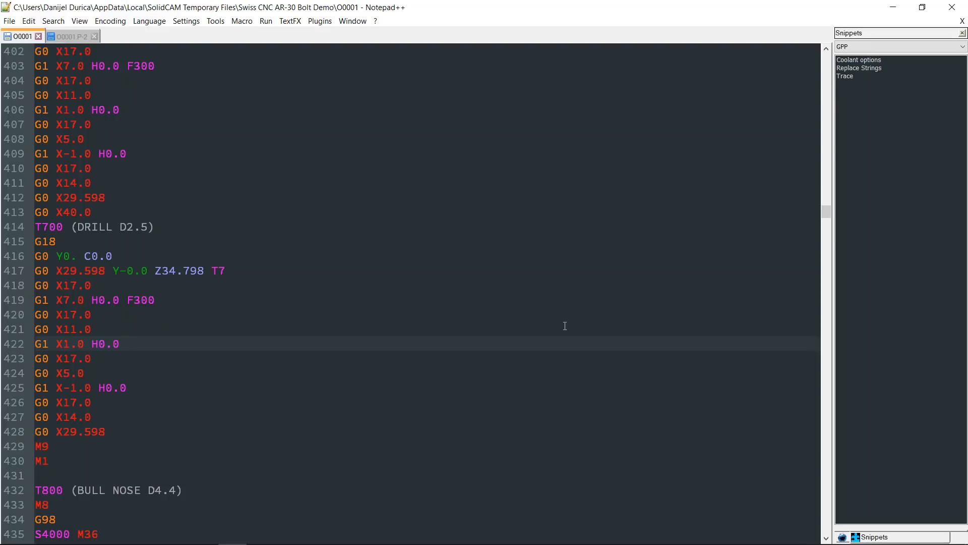
Step: Review the machining data at the start of O0001, then return to the bolt's CAM assembly in SOLIDWORKS
{"action": "left_click_drag", "start_coordinate": [823, 210], "coordinate": [813, 55]}
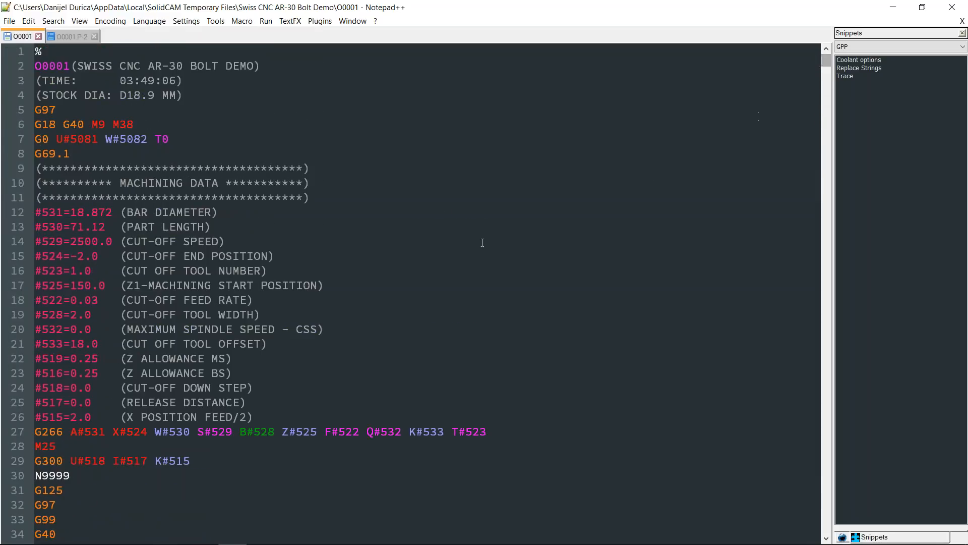
{"action": "left_click", "coordinate": [892, 7]}
{"action": "middle_click_drag", "start_coordinate": [724, 350], "coordinate": [700, 364]}
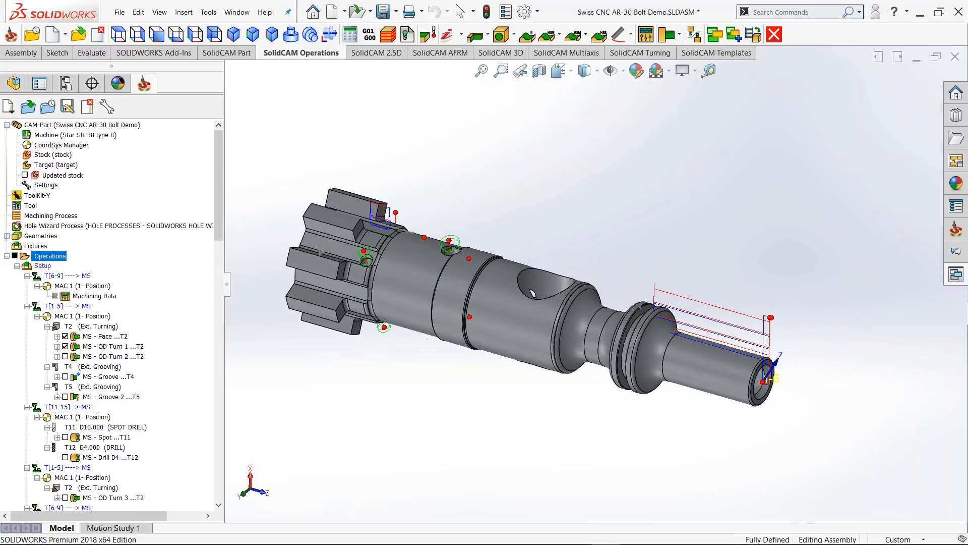
Step: Display the toolpaths of all operations on the bolt and examine them along its whole length
{"action": "left_click", "coordinate": [15, 257]}
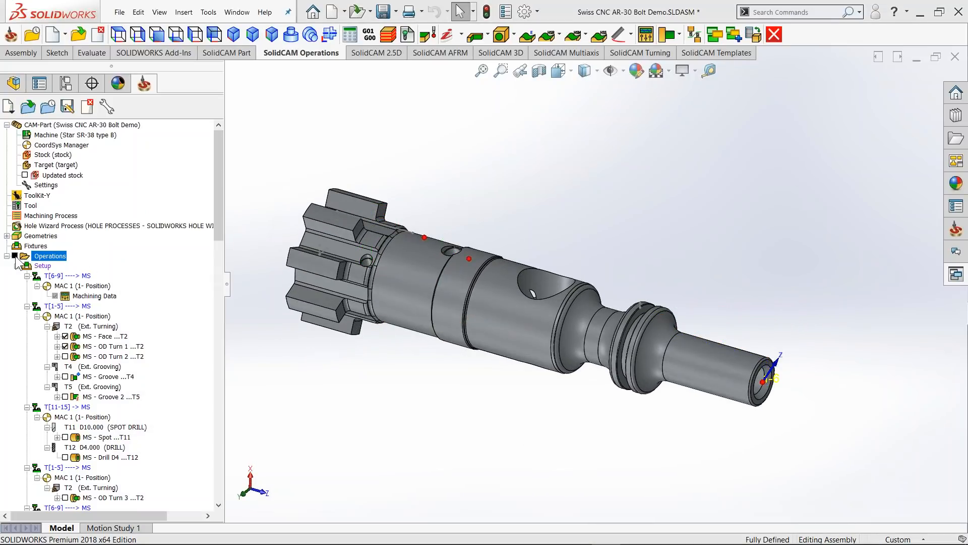
{"action": "left_click", "coordinate": [15, 256]}
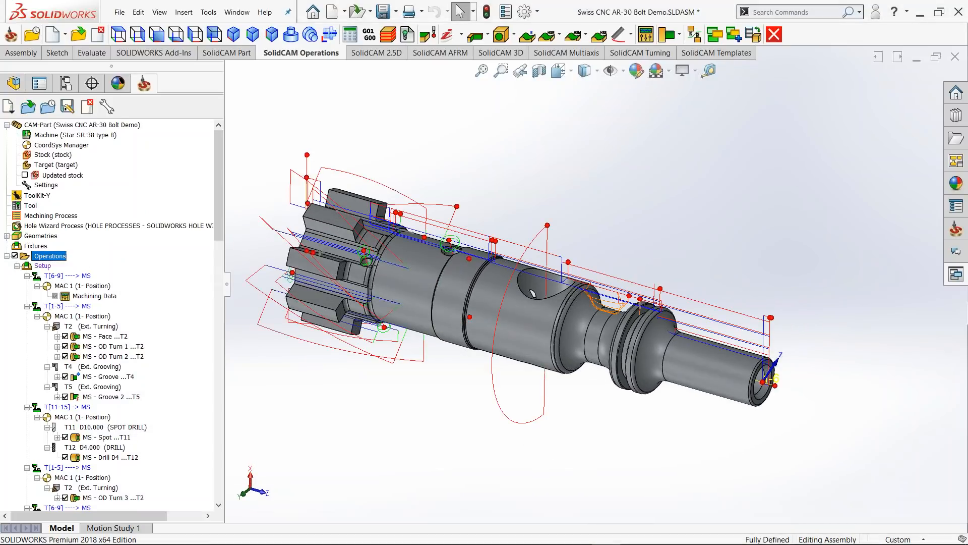
{"action": "scroll", "coordinate": [615, 328], "scroll_direction": "down", "scroll_amount": 3}
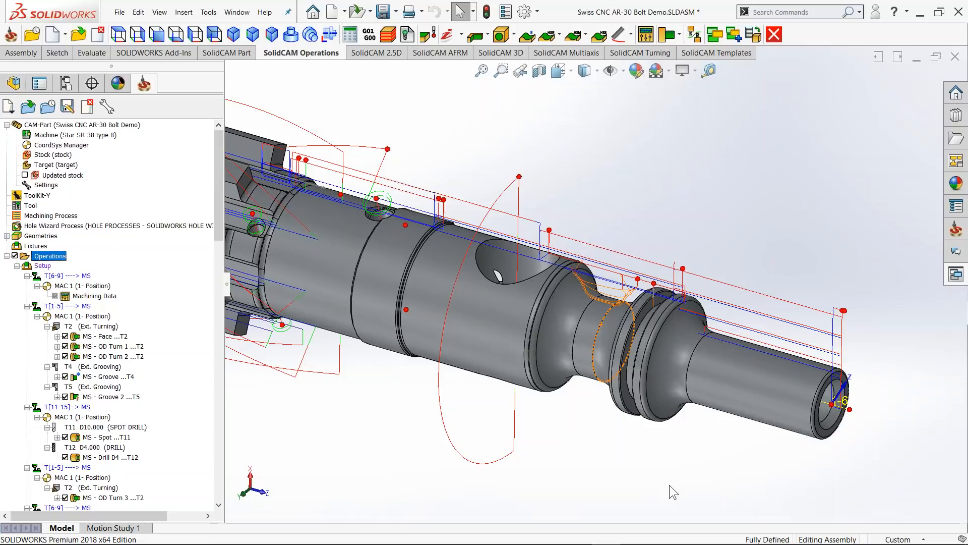
{"action": "middle_click_drag", "start_coordinate": [593, 438], "coordinate": [672, 451], "text": "ctrl"}
{"action": "scroll", "coordinate": [660, 443], "scroll_direction": "up", "scroll_amount": 1}
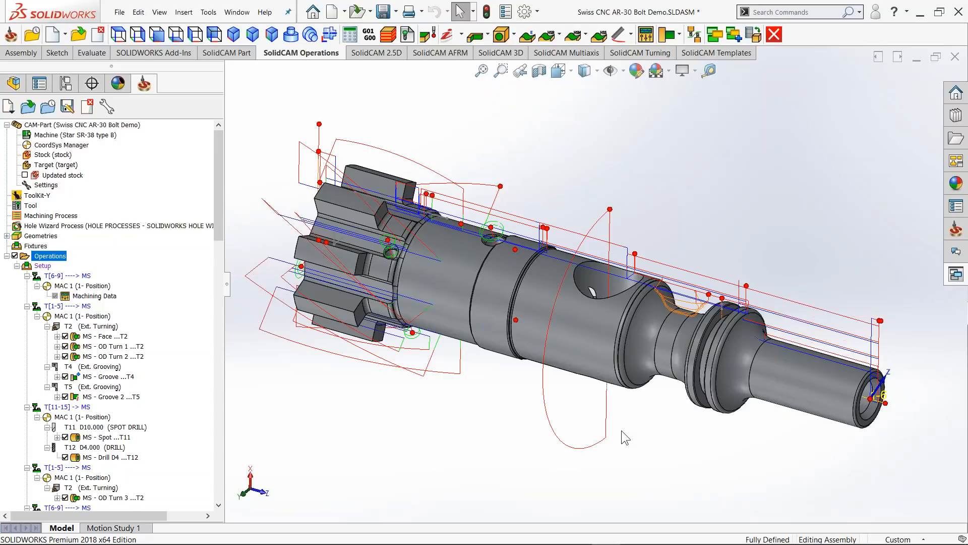
Step: Open the machine setup, cancel it without changes, and bring the spindle pick-up and cut-off operations into view
{"action": "double_click", "coordinate": [42, 266]}
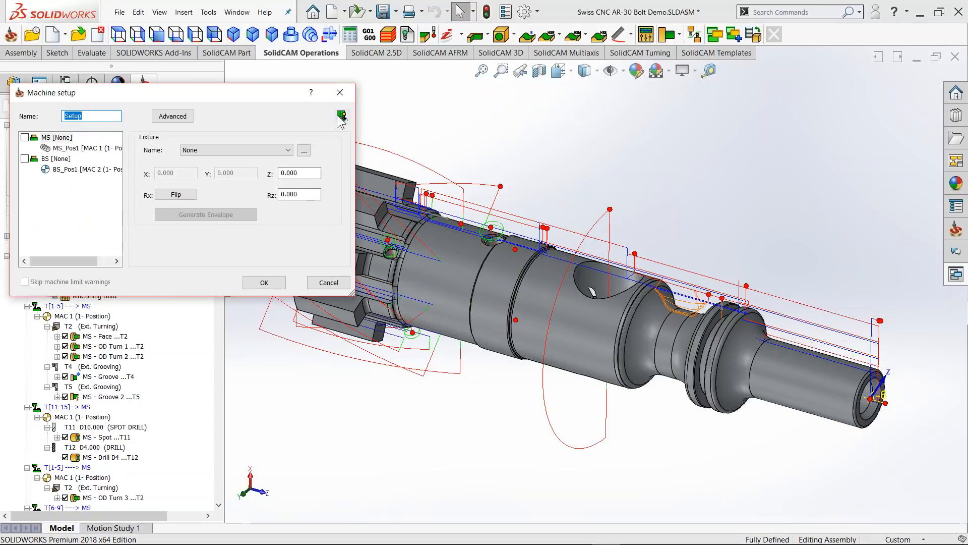
{"action": "left_click", "coordinate": [328, 283]}
{"action": "left_click_drag", "start_coordinate": [217, 239], "coordinate": [199, 425]}
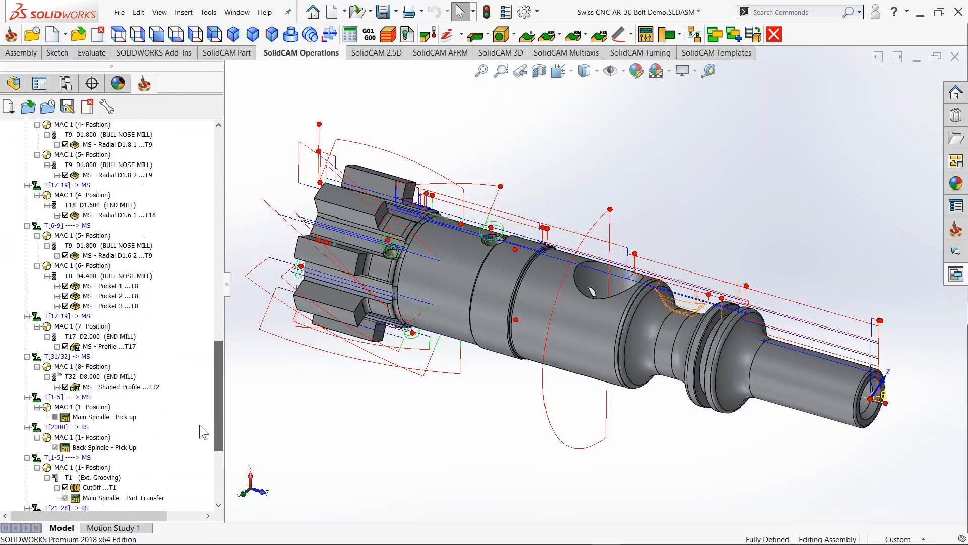
Step: Open the Back Spindle - Pick Up operation's parameters and its Machine Preview, arranging the preview beside the operation settings
{"action": "double_click", "coordinate": [117, 447]}
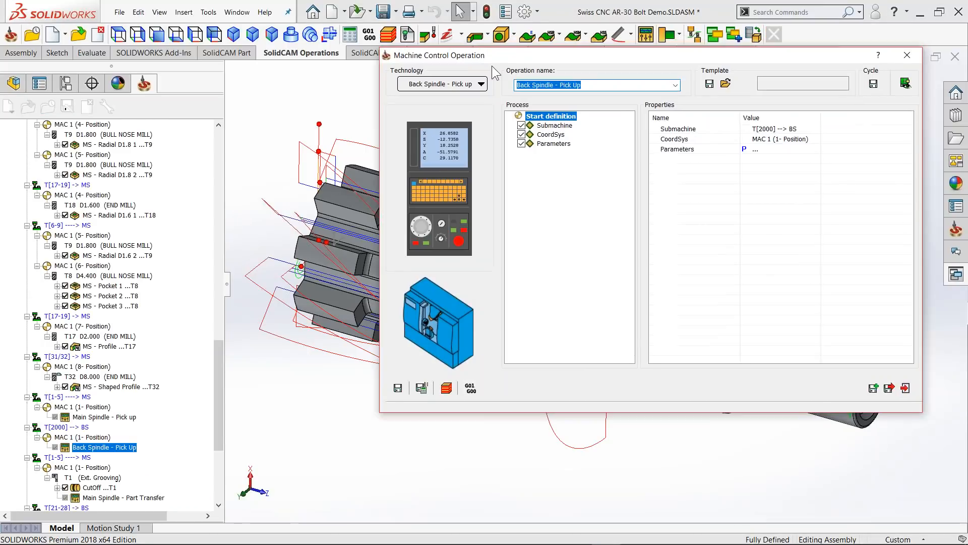
{"action": "left_click_drag", "start_coordinate": [580, 56], "coordinate": [226, 71]}
{"action": "left_click", "coordinate": [201, 159]}
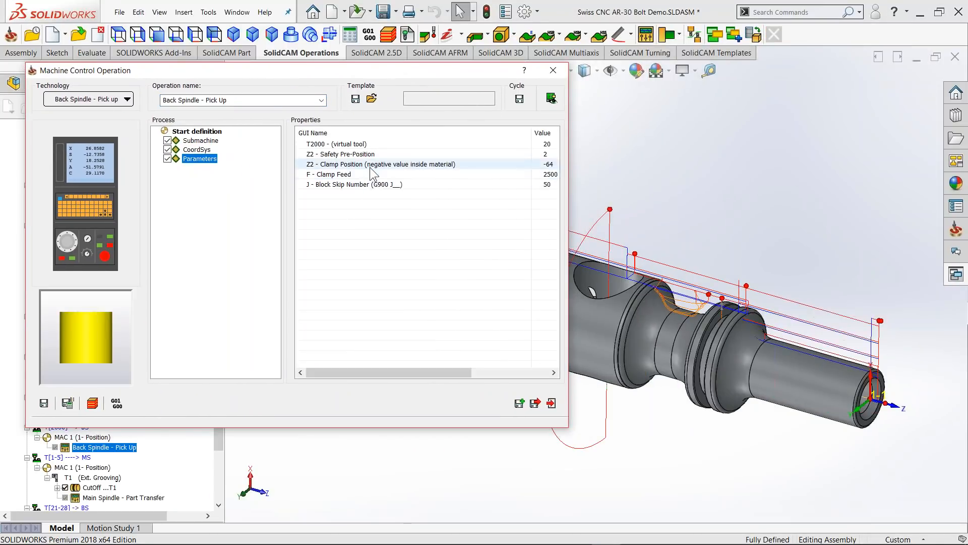
{"action": "left_click", "coordinate": [551, 99]}
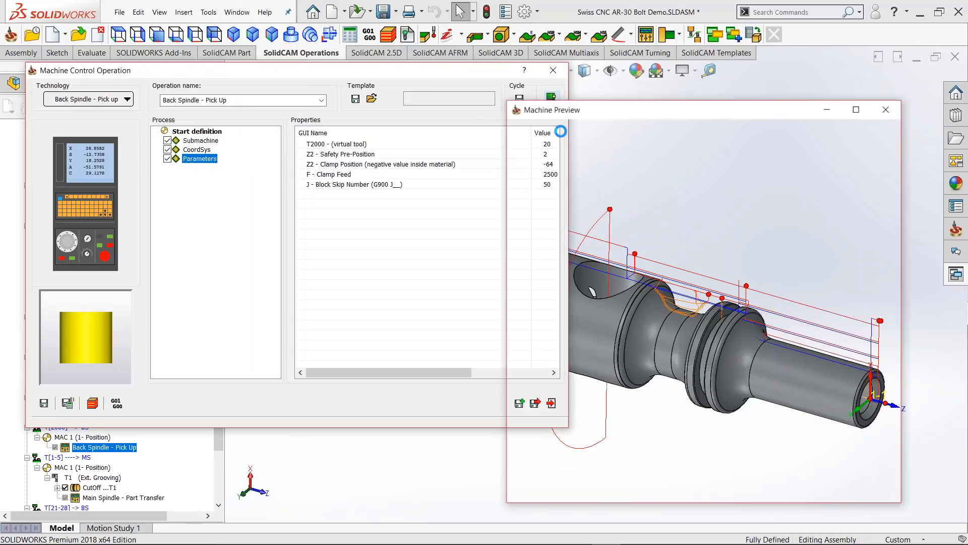
{"action": "left_click_drag", "start_coordinate": [599, 111], "coordinate": [967, 135]}
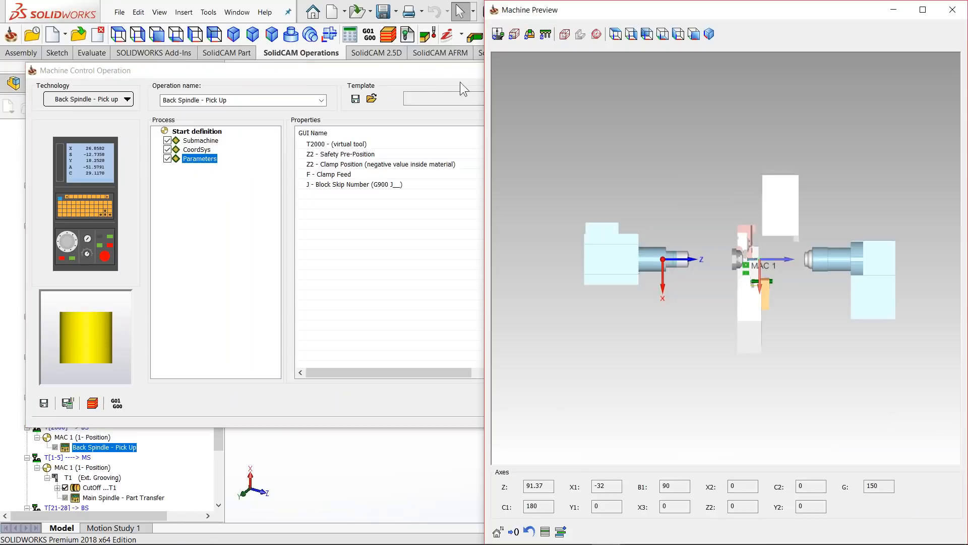
Step: Zoom in on the bolt in the Machine Preview, select the Z2 clamp position parameter, and move the back spindle to Z2 318.63 over the bolt
{"action": "left_click", "coordinate": [597, 35]}
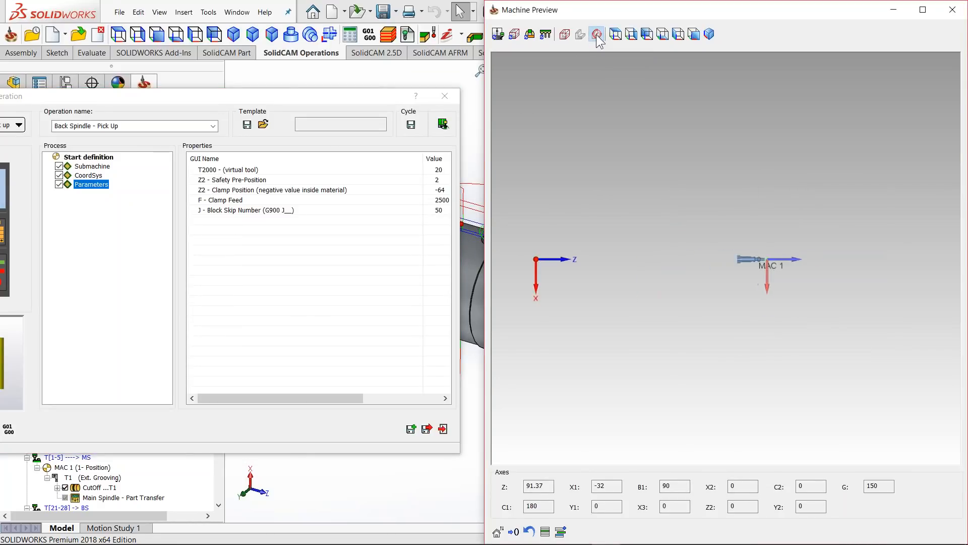
{"action": "left_click", "coordinate": [760, 259]}
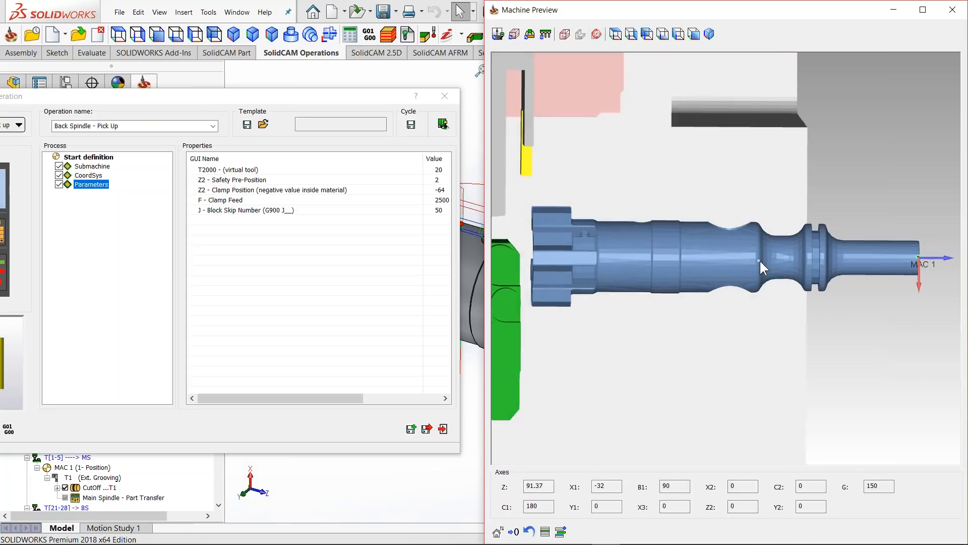
{"action": "left_click", "coordinate": [353, 190]}
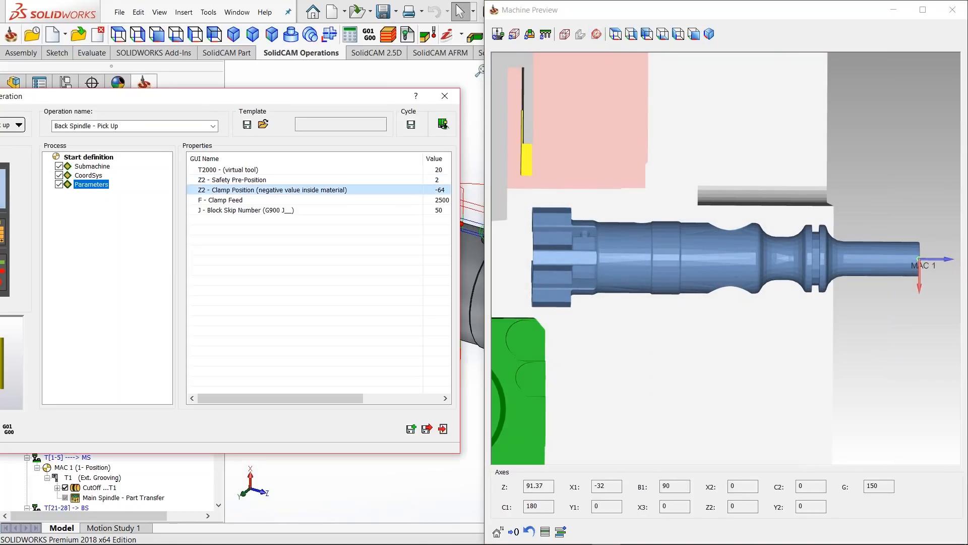
{"action": "scroll", "coordinate": [607, 301], "scroll_direction": "down", "scroll_amount": 5}
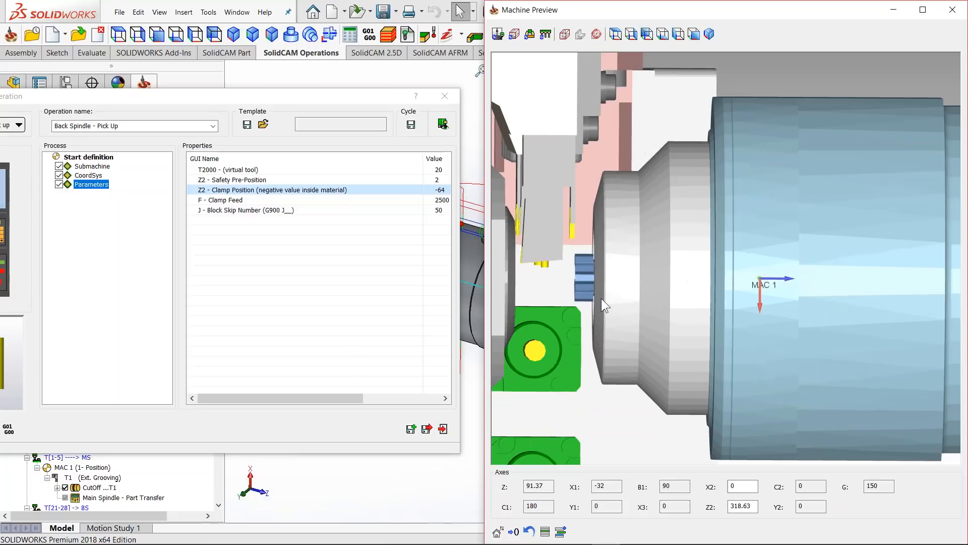
{"action": "middle_click_drag", "start_coordinate": [600, 296], "coordinate": [603, 298]}
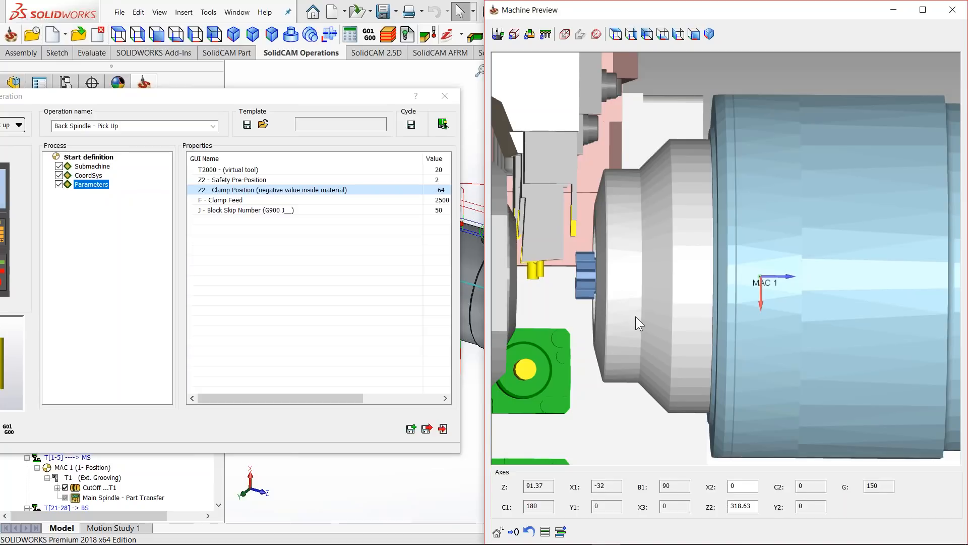
Step: Retract the back spindle to Z2 256.63 in the Machine Preview and examine its position at the bolt's front end from an angle
{"action": "double_click", "coordinate": [751, 505]}
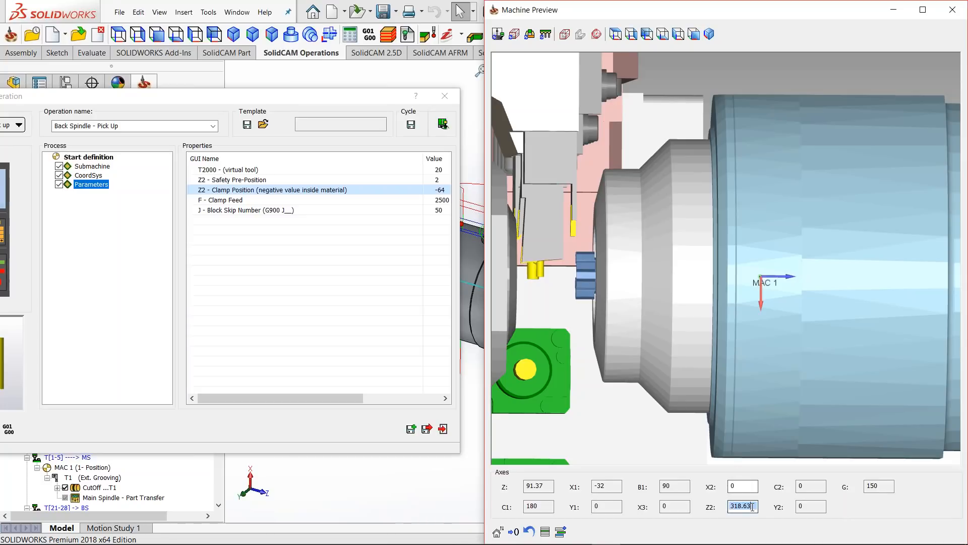
{"action": "scroll", "coordinate": [752, 505], "scroll_direction": "down", "scroll_amount": 3}
{"action": "scroll", "coordinate": [754, 505], "scroll_direction": "down", "scroll_amount": 5, "text": "ctrl"}
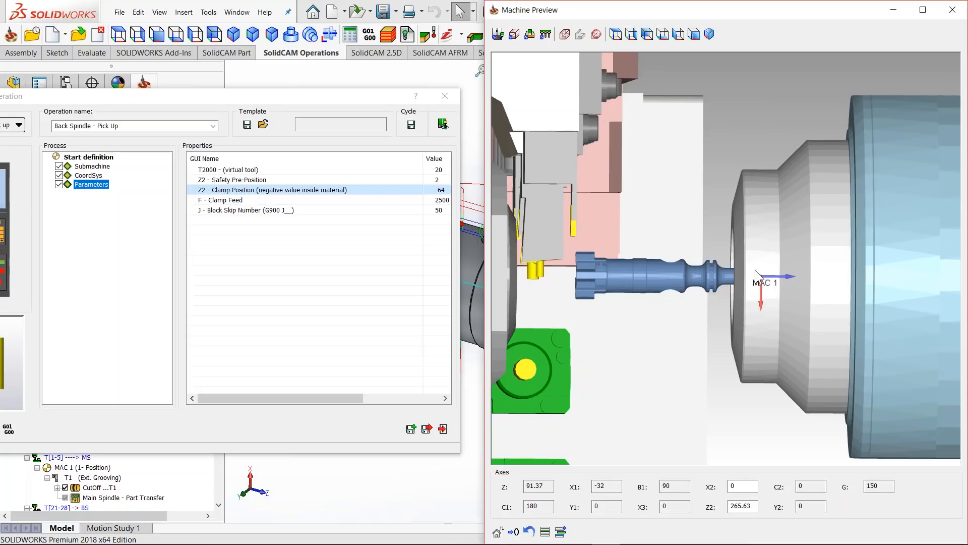
{"action": "left_click", "coordinate": [750, 505]}
{"action": "scroll", "coordinate": [752, 501], "scroll_direction": "down", "scroll_amount": 11}
{"action": "scroll", "coordinate": [753, 501], "scroll_direction": "up", "scroll_amount": 2}
{"action": "left_click", "coordinate": [750, 490]}
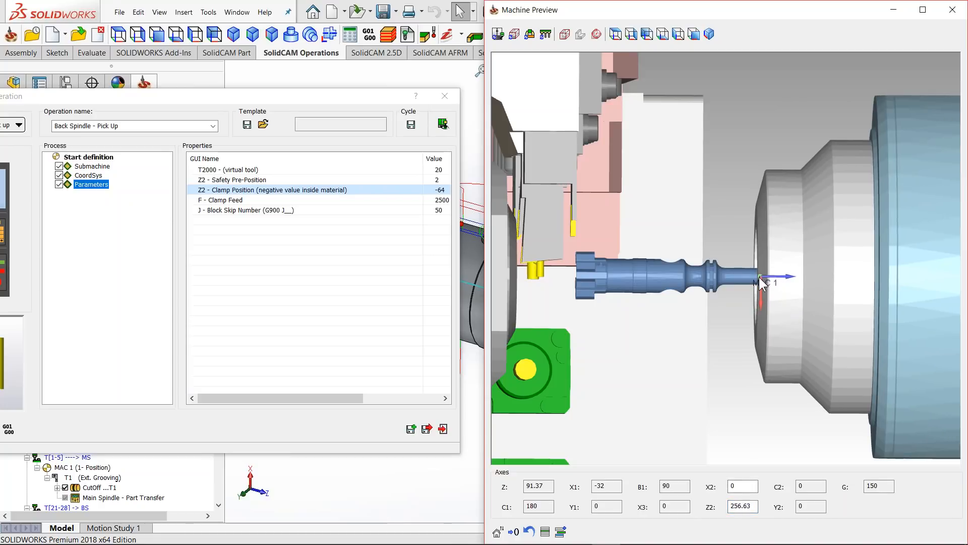
{"action": "middle_click_drag", "start_coordinate": [584, 238], "coordinate": [574, 280]}
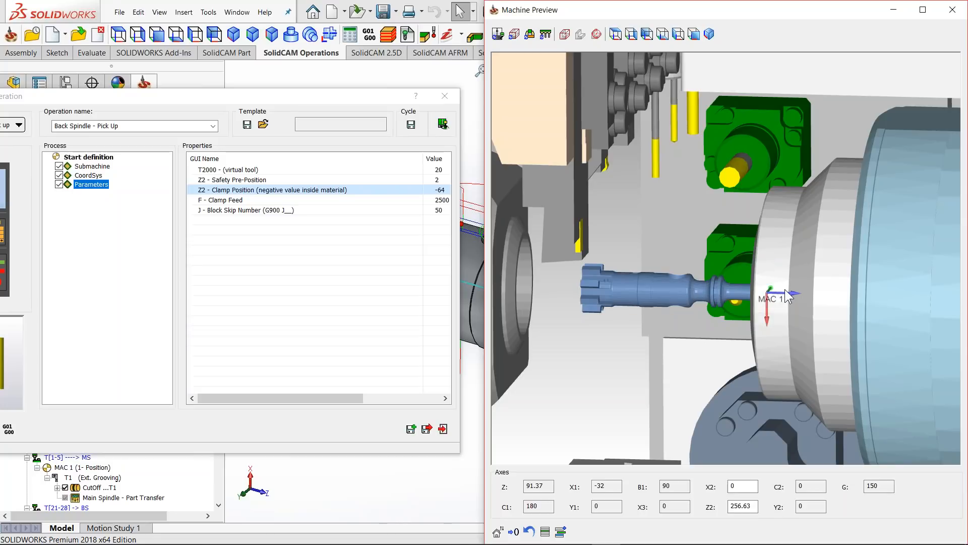
{"action": "double_click", "coordinate": [740, 503]}
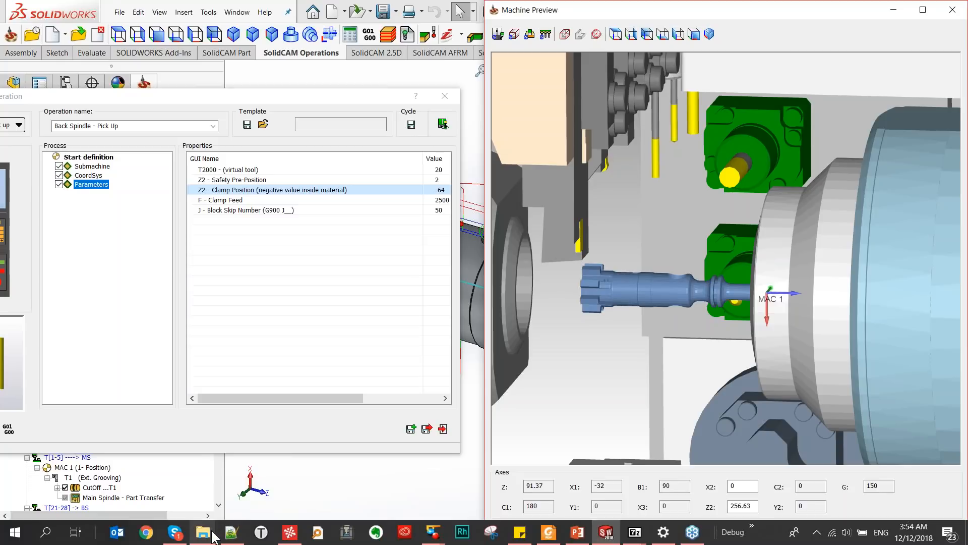
Step: Switch to the Post-Processor Training course folder in File Explorer
{"action": "left_click", "coordinate": [210, 537]}
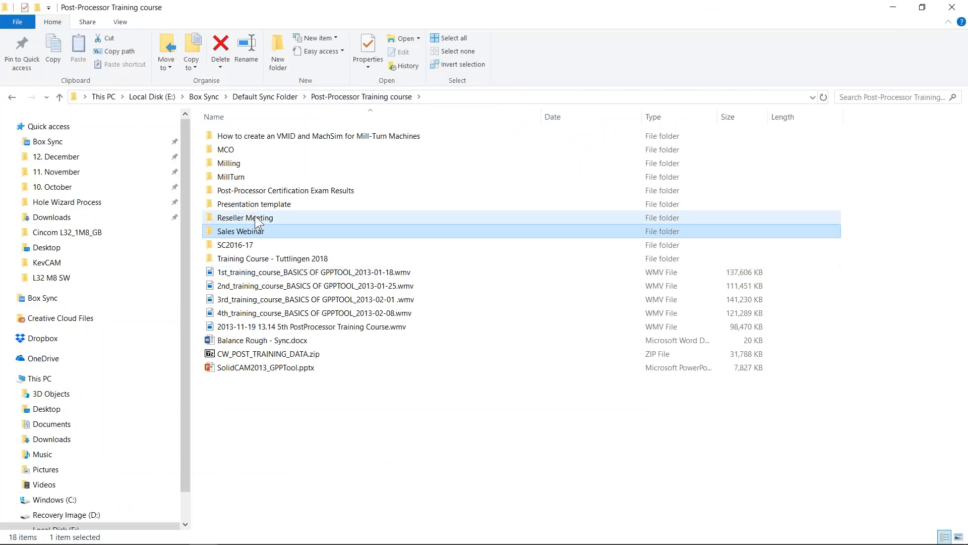
{"action": "double_click", "coordinate": [258, 220]}
{"action": "left_click", "coordinate": [275, 151]}
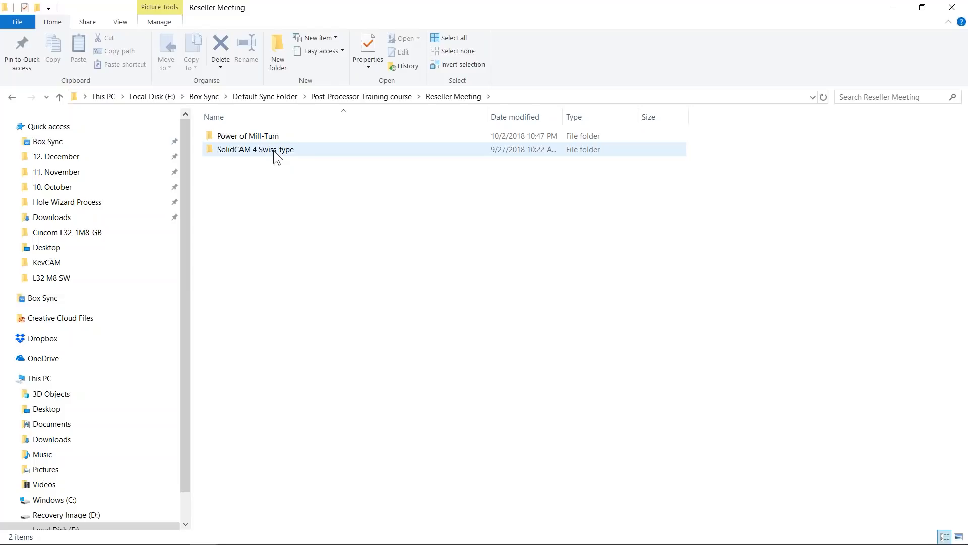
{"action": "left_click", "coordinate": [383, 96]}
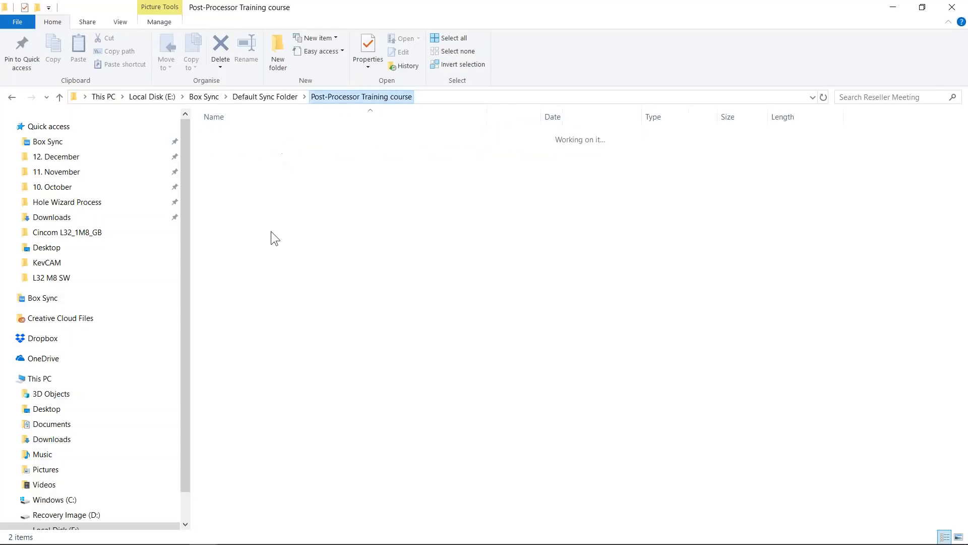
Step: Open the SolidCAM_2018 - Channel Synchronization.pptx presentation from the Presentations folder of the ZIP archive in Training Course - Tuttlingen 2018
{"action": "left_click", "coordinate": [262, 259]}
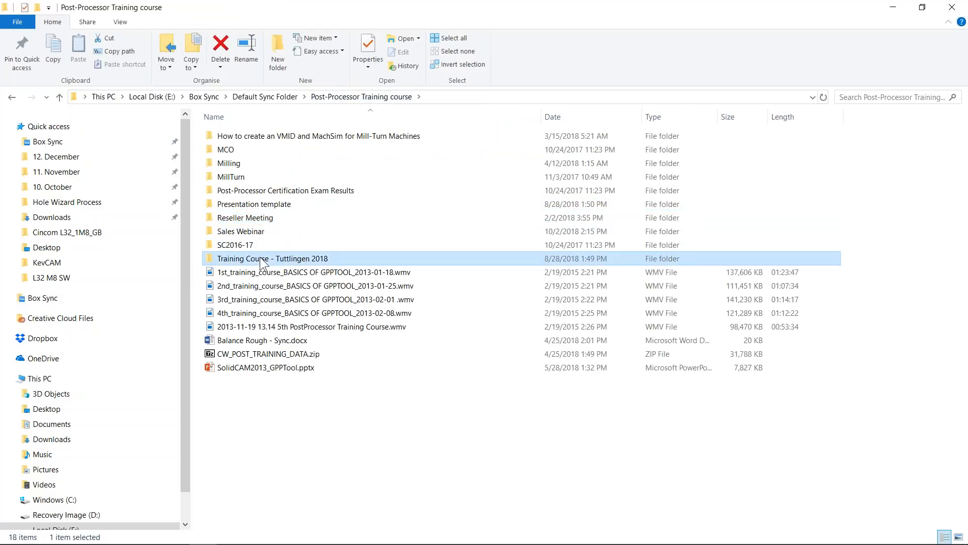
{"action": "double_click", "coordinate": [263, 259]}
{"action": "left_click", "coordinate": [294, 164]}
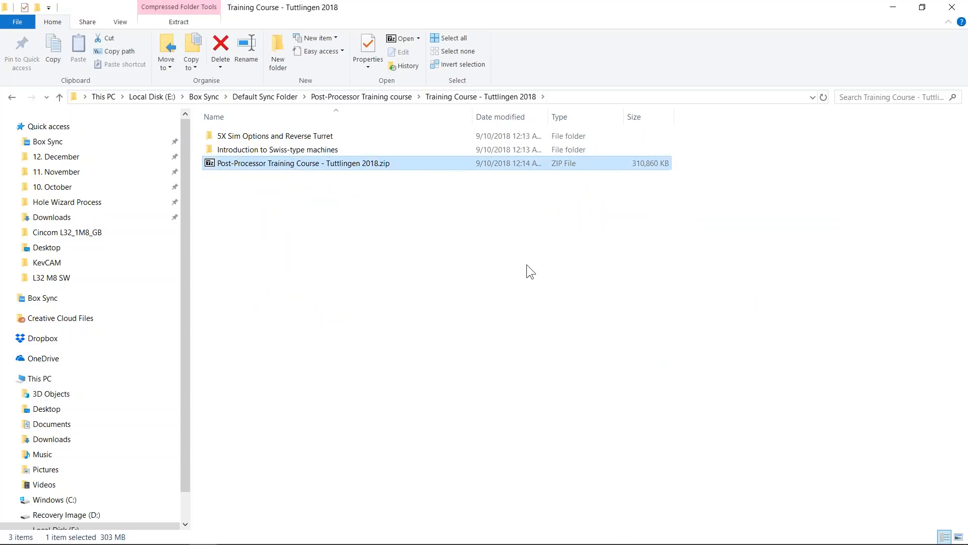
{"action": "left_click", "coordinate": [421, 211]}
{"action": "left_click", "coordinate": [422, 209]}
{"action": "double_click", "coordinate": [423, 210]}
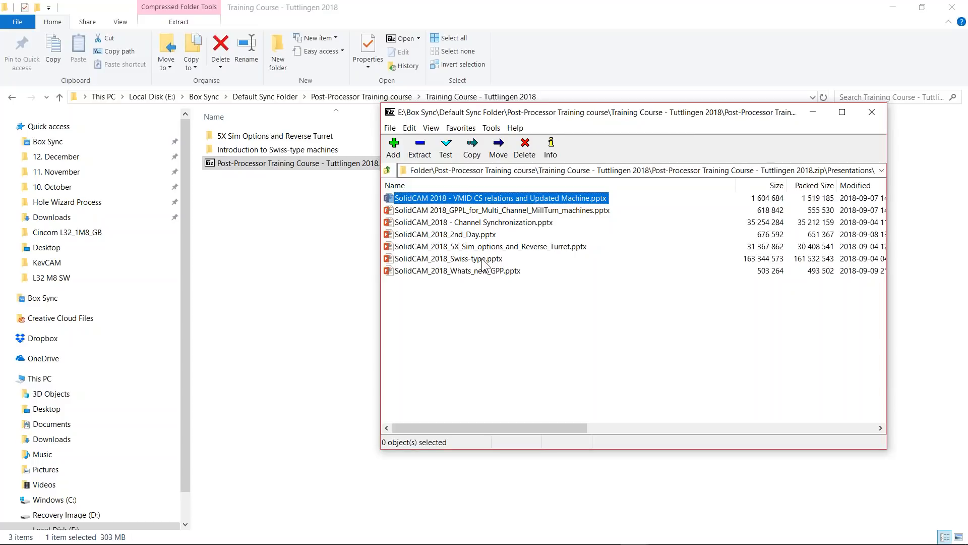
{"action": "left_click_drag", "start_coordinate": [486, 222], "coordinate": [302, 242]}
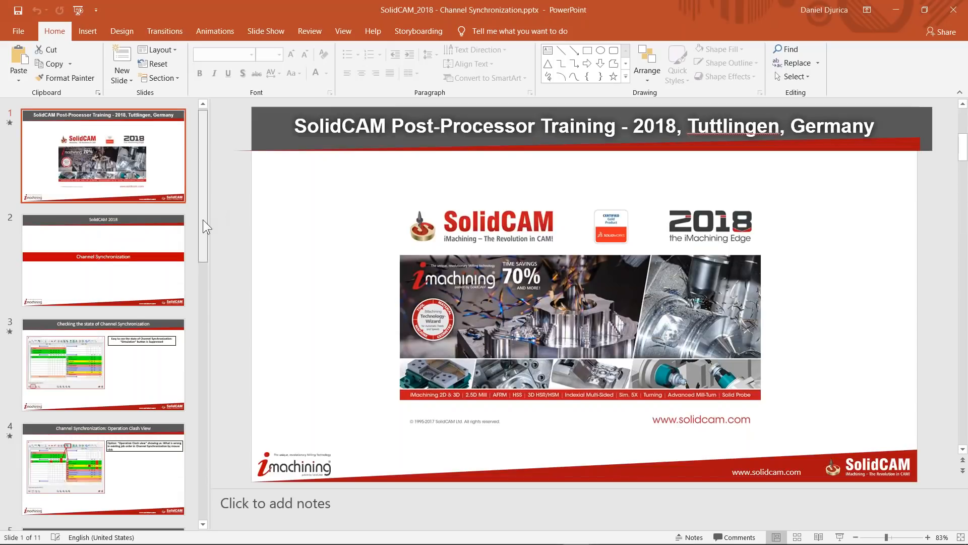
Step: Find slide 10, Channel Synchronization - Superimposition, and show it full screen as a slide show
{"action": "left_click_drag", "start_coordinate": [203, 220], "coordinate": [191, 458]}
{"action": "left_click", "coordinate": [141, 385]}
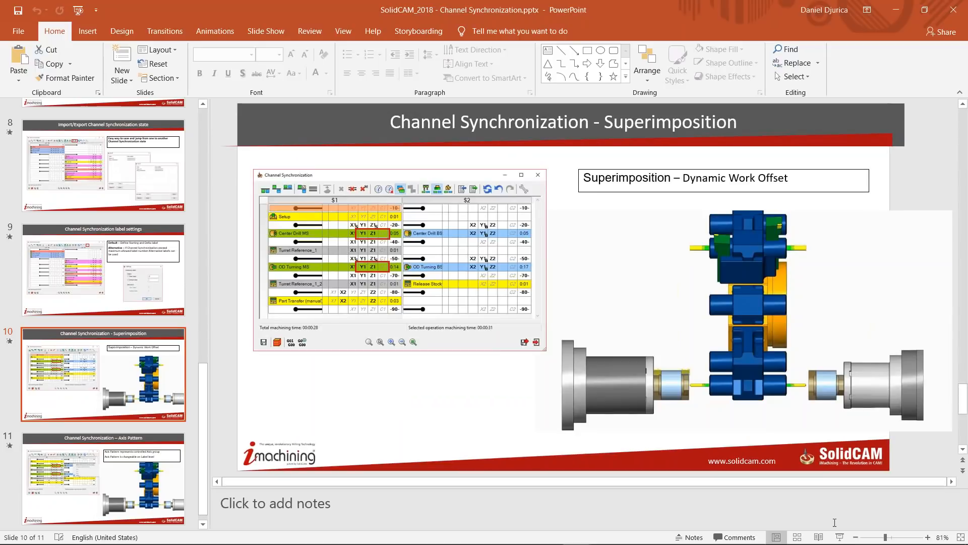
{"action": "left_click", "coordinate": [840, 537]}
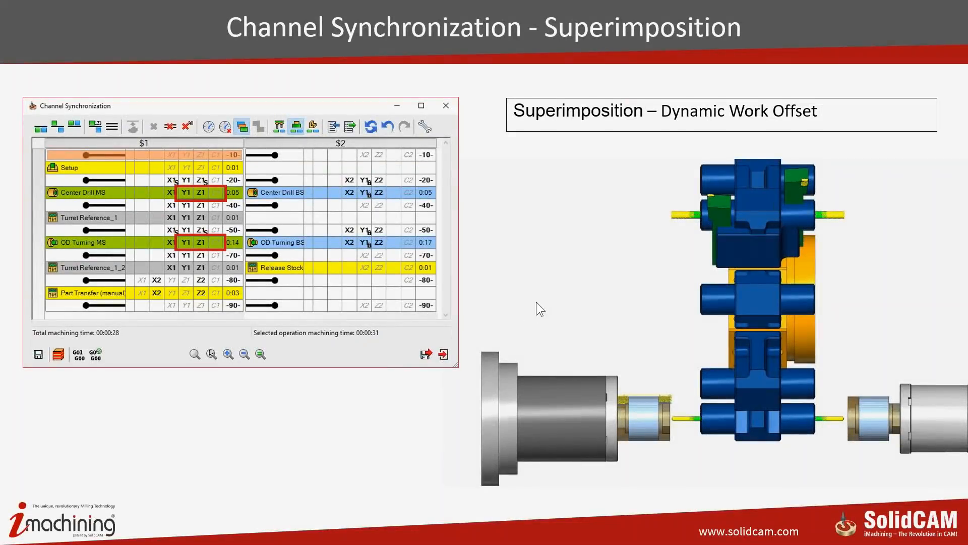